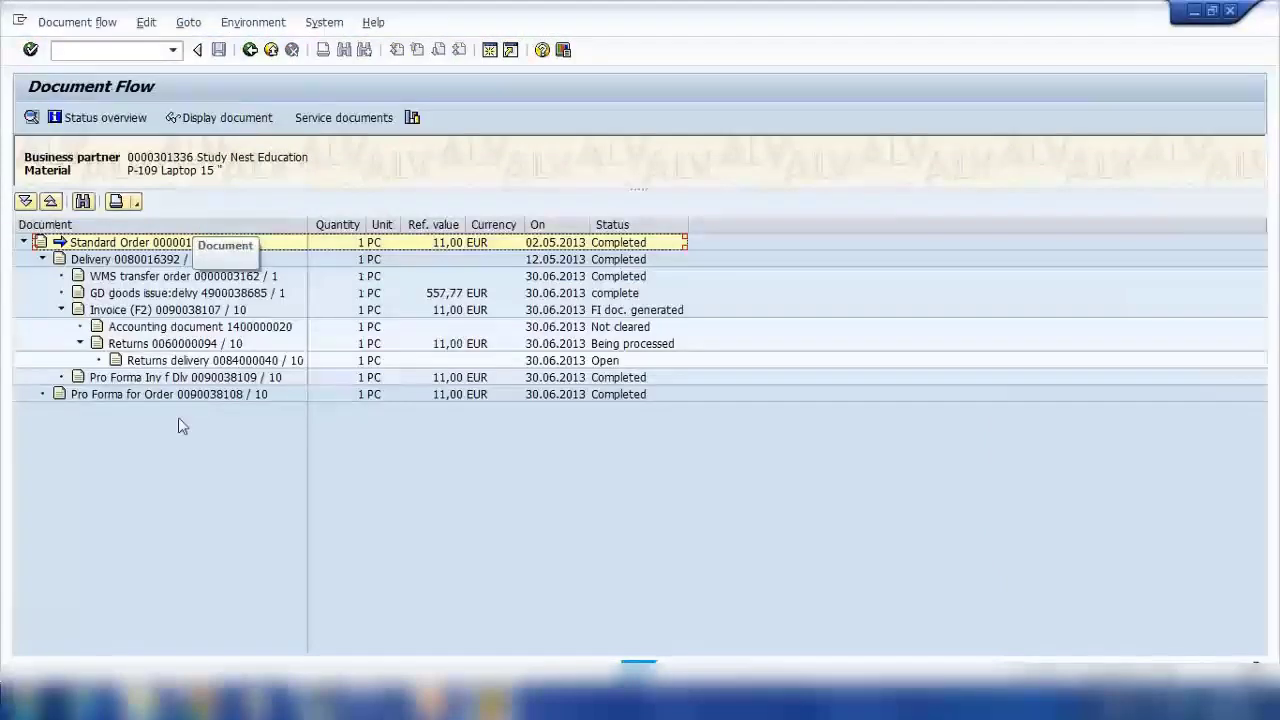
pyautogui.press('Down')
pyautogui.press('Down')
pyautogui.press('Down')
pyautogui.press('Down')
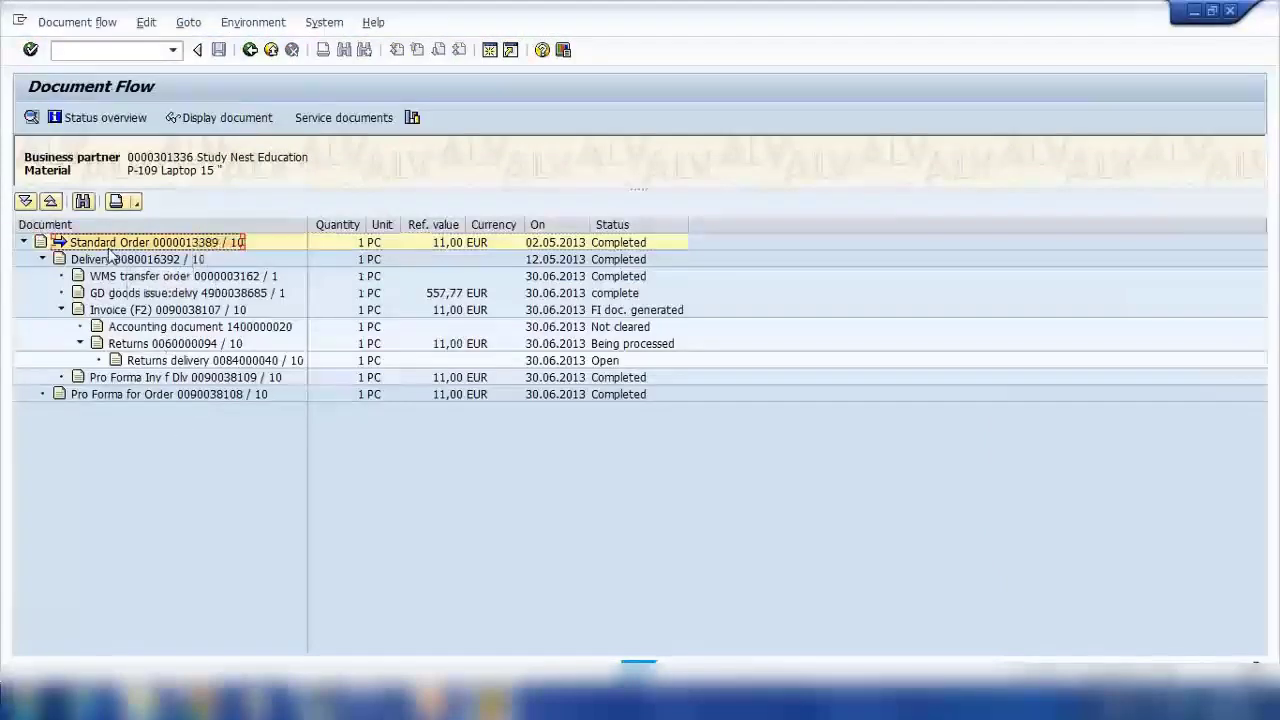
pyautogui.click(123, 343)
pyautogui.click(135, 327)
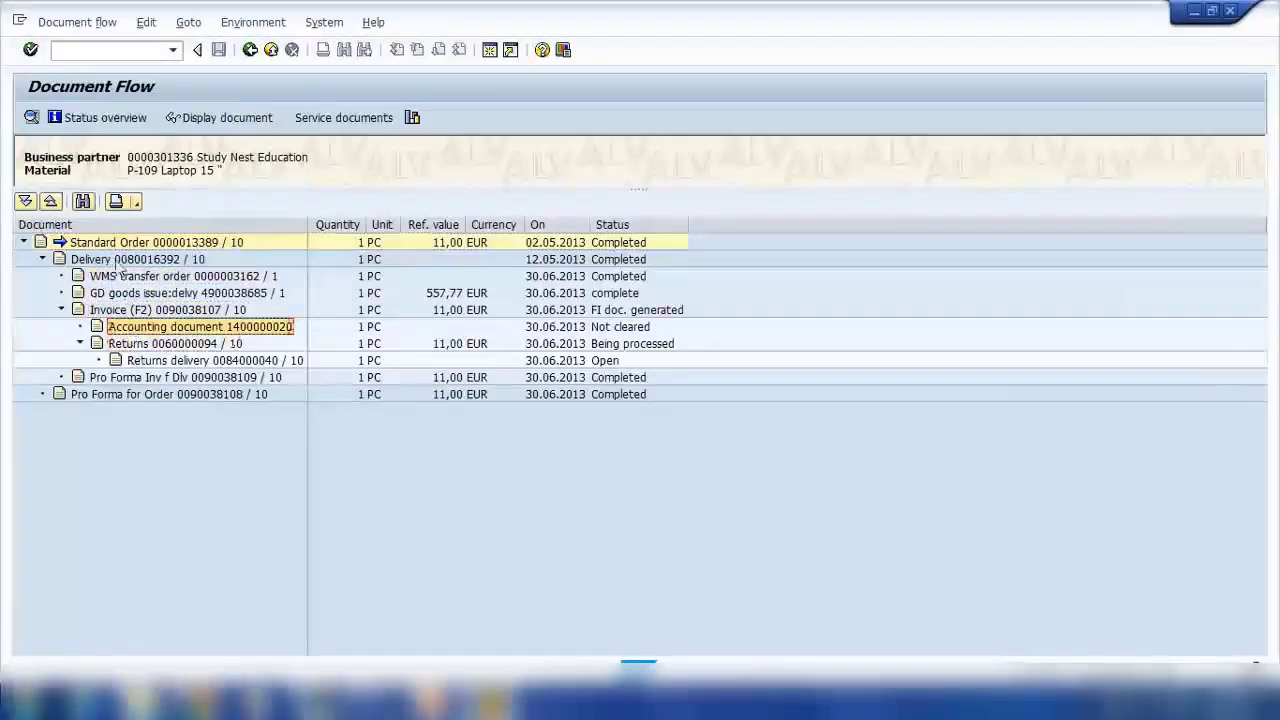
pyautogui.click(118, 243)
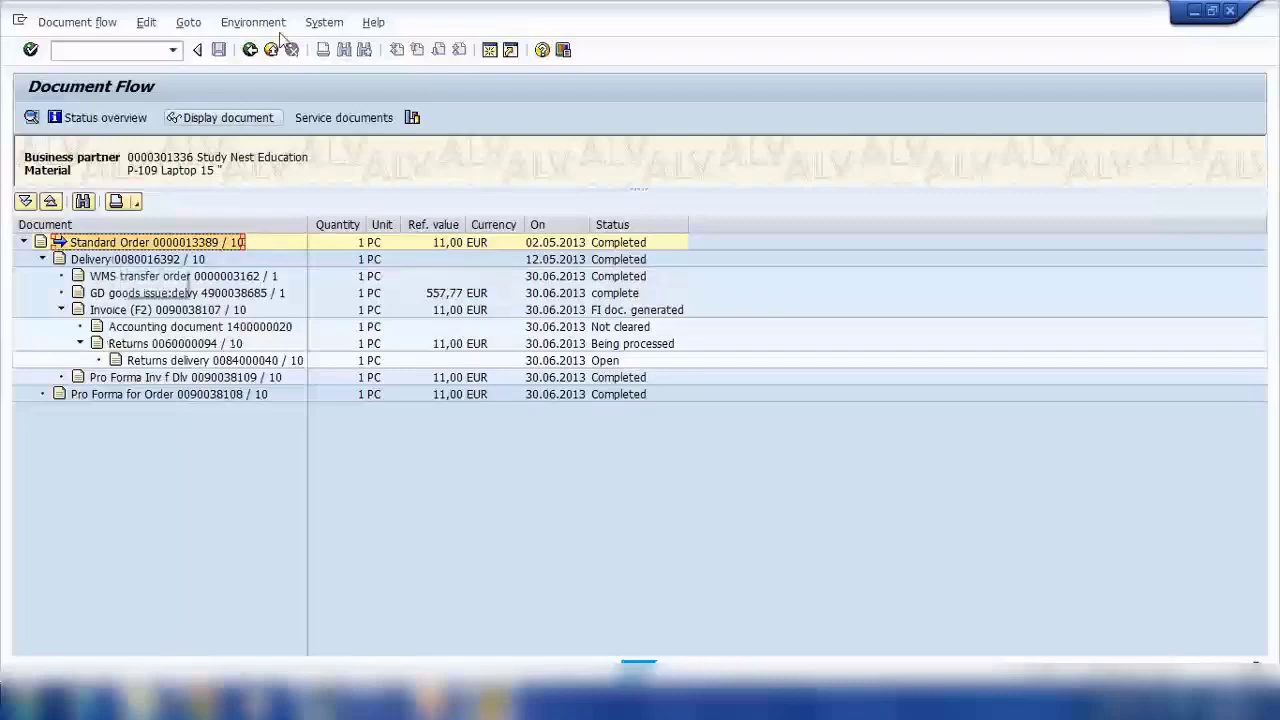
# Step: Exit the document flow and the display of order 13389, back to the SAP menu
pyautogui.click(271, 50)
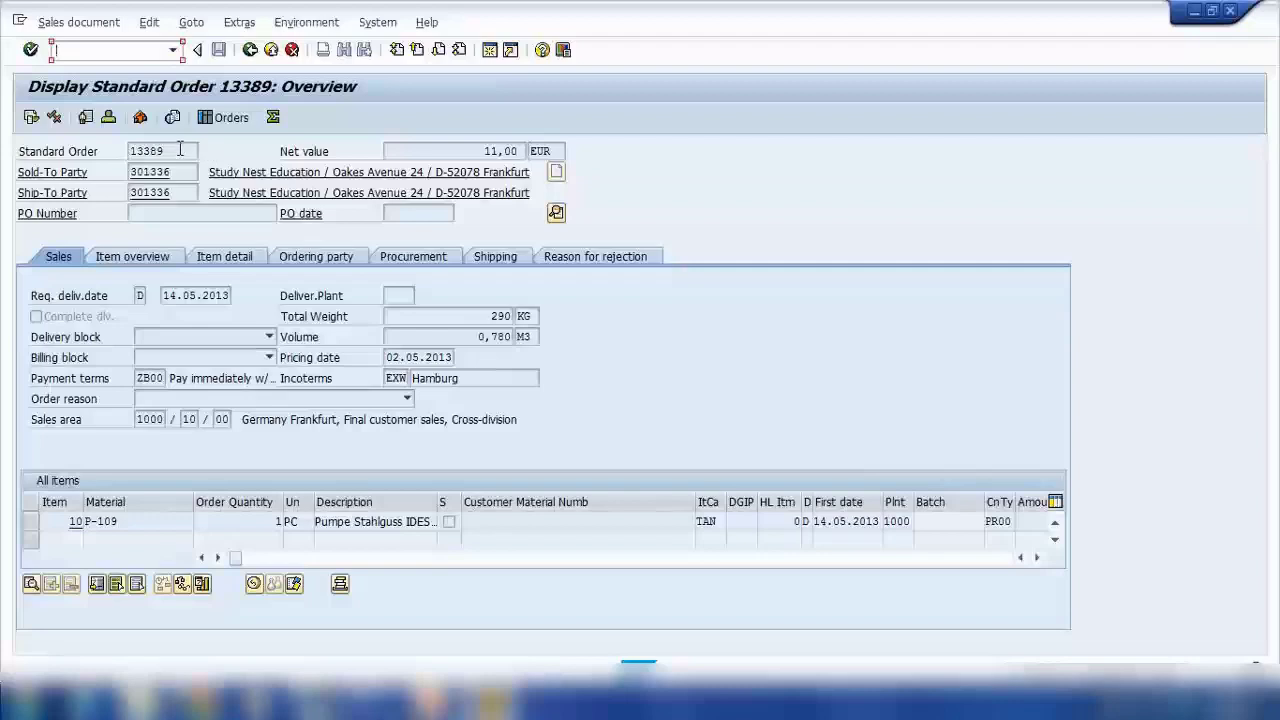
pyautogui.moveTo(181, 150); pyautogui.dragTo(66, 151)
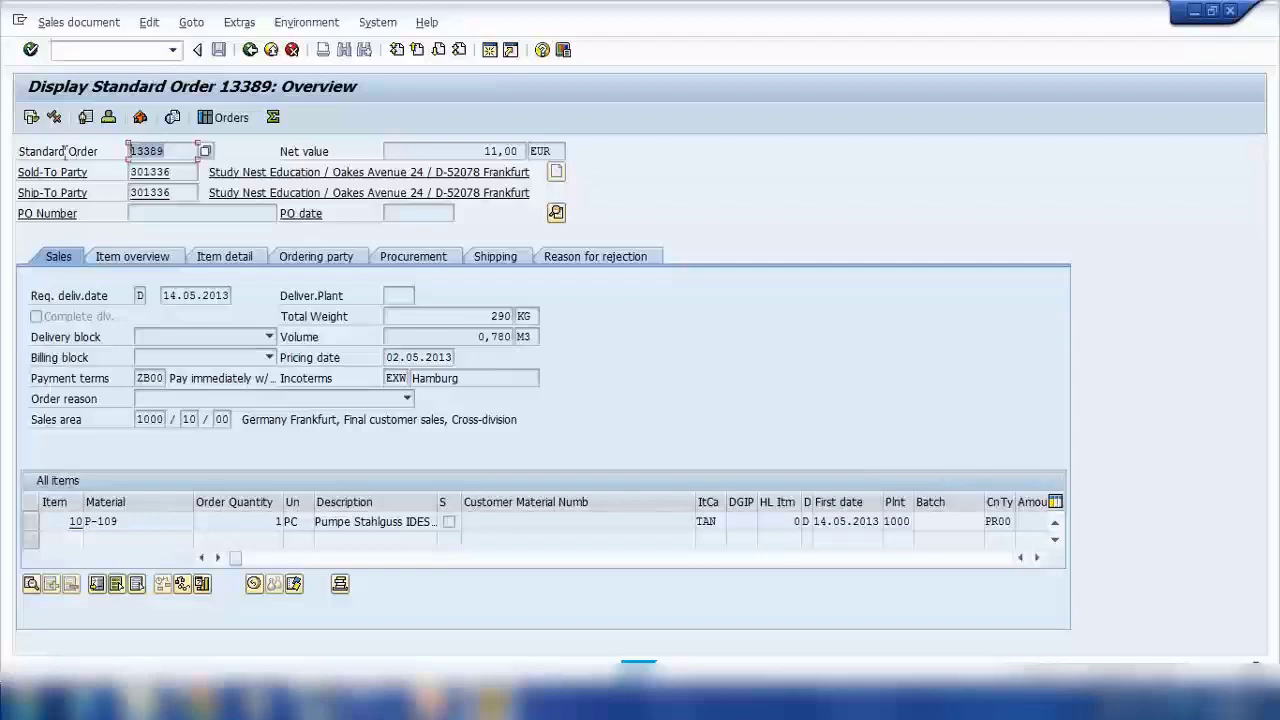
pyautogui.click(291, 49)
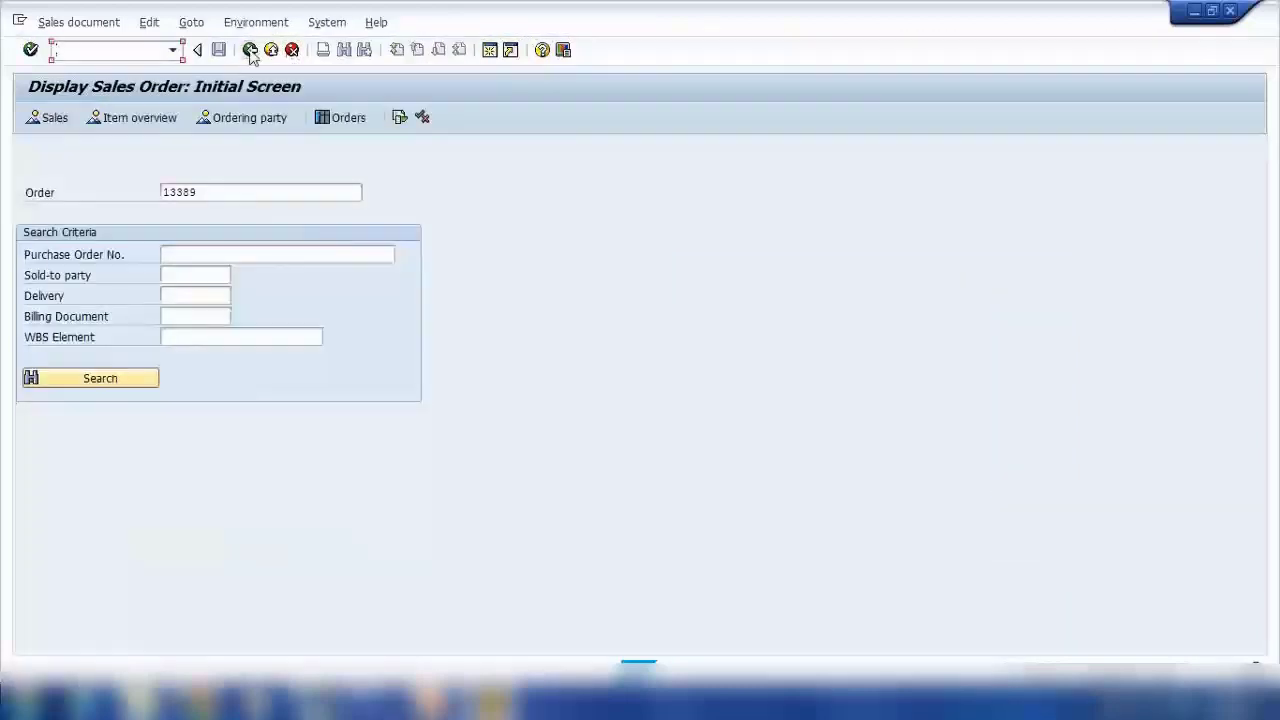
pyautogui.press('F3')
# Step: Run VA01, then enter /nva02 to reach the Create Quotation initial screen
pyautogui.write('va01')
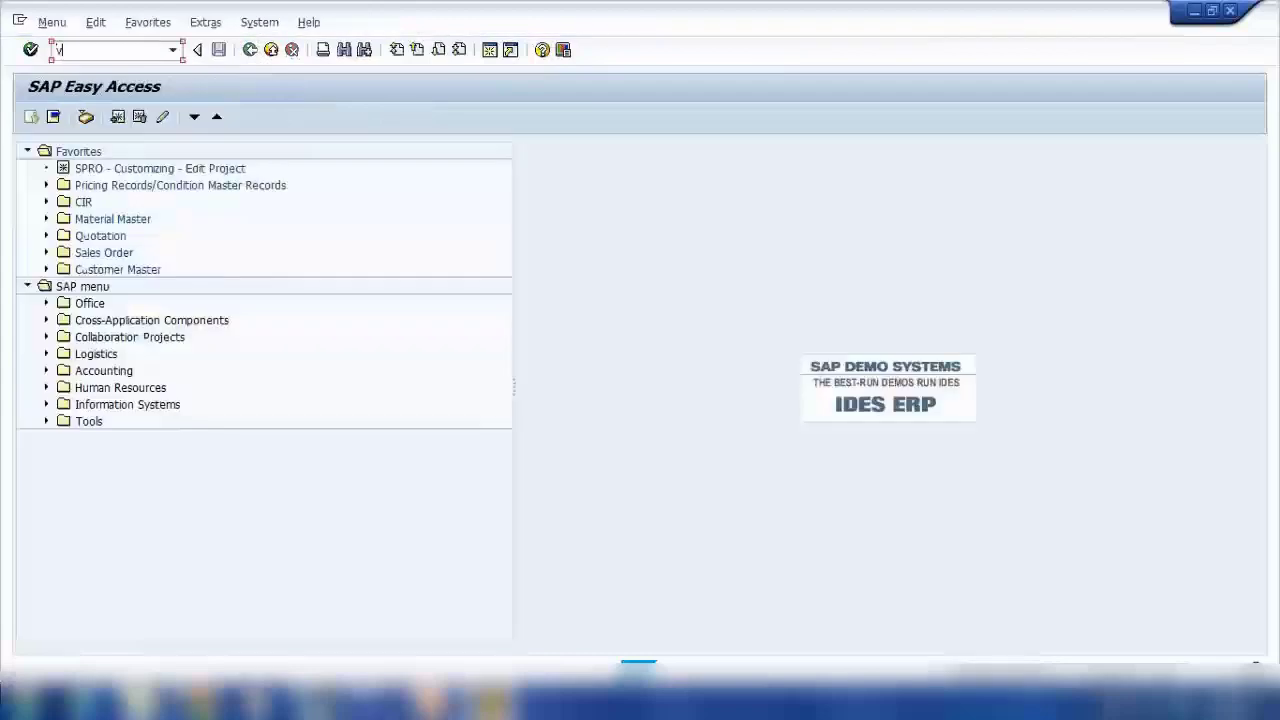
pyautogui.press('Return')
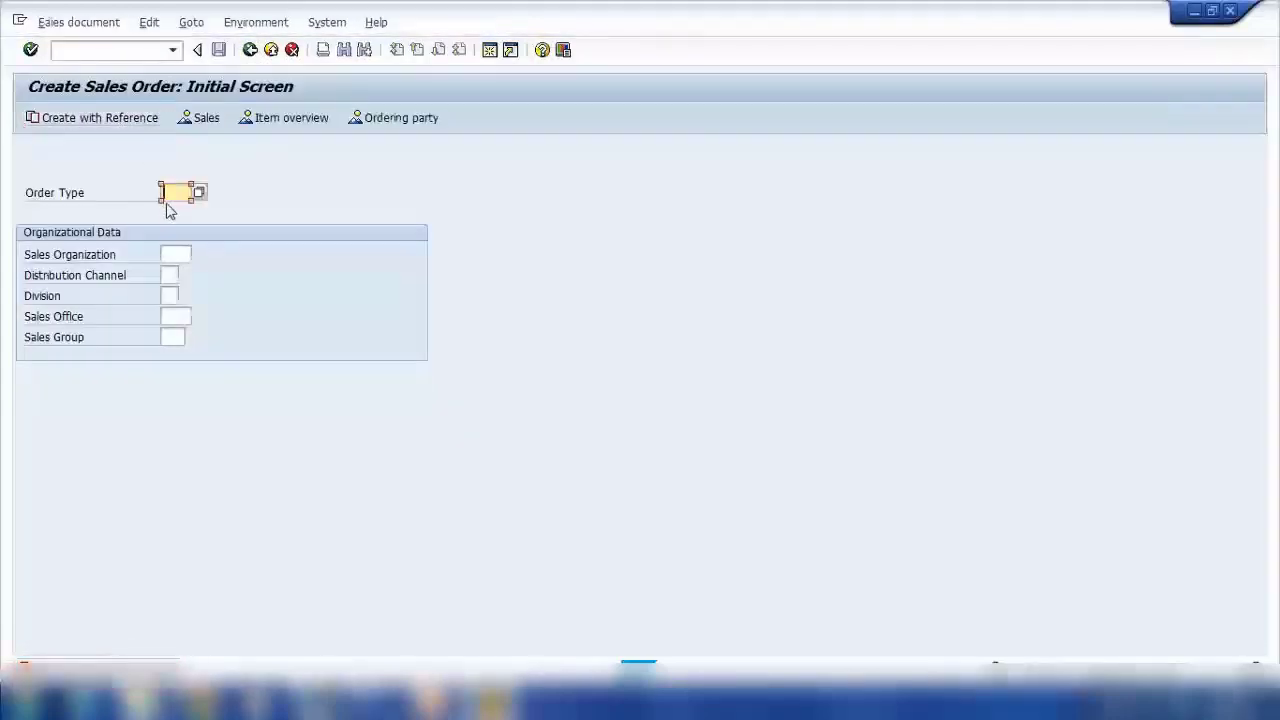
pyautogui.click(89, 49)
pyautogui.write('/nva02')
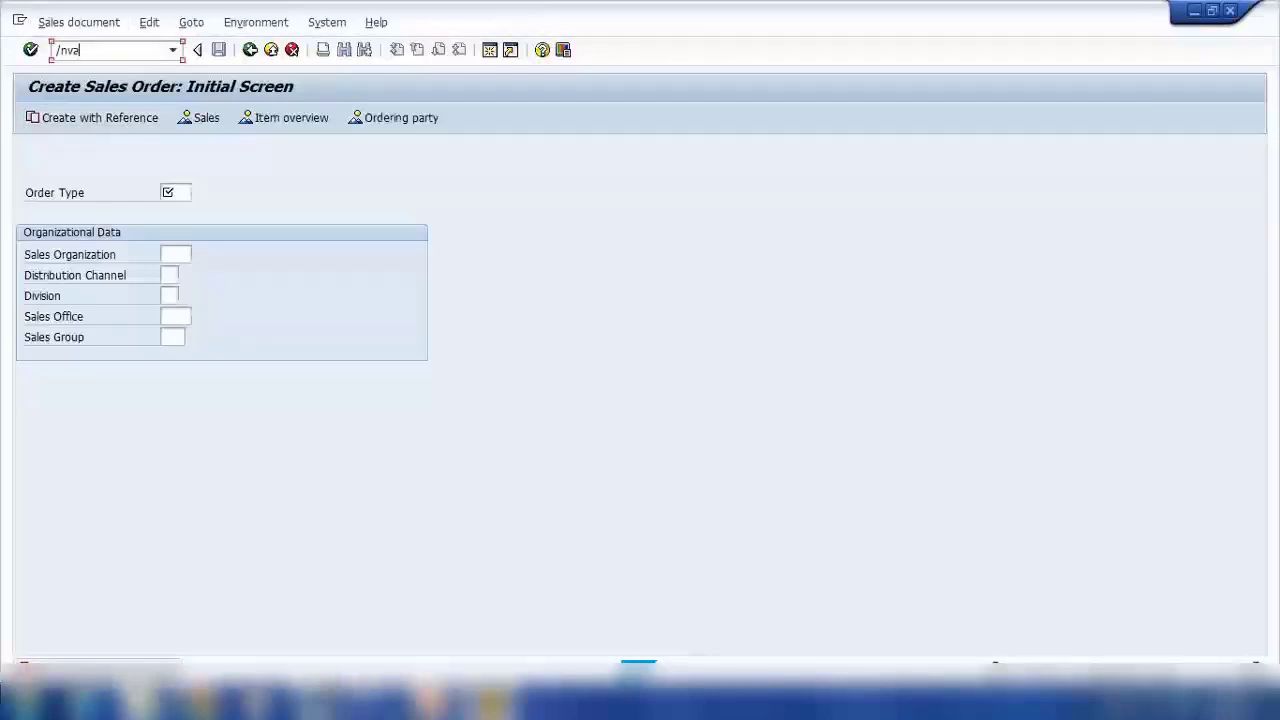
pyautogui.press('Return')
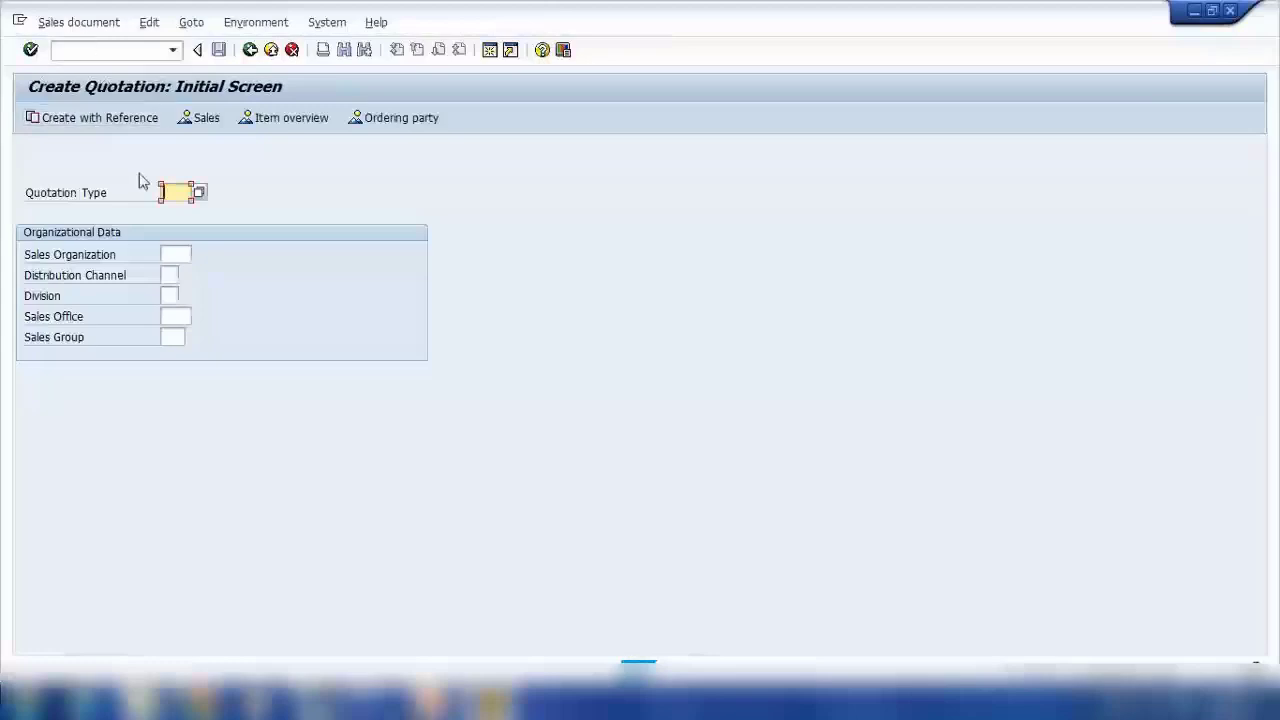
# Step: Enter quotation type QT with sales organization 1000, distribution channel 10 and division 00
pyautogui.click(178, 197)
pyautogui.write('qt')
pyautogui.press('Tab')
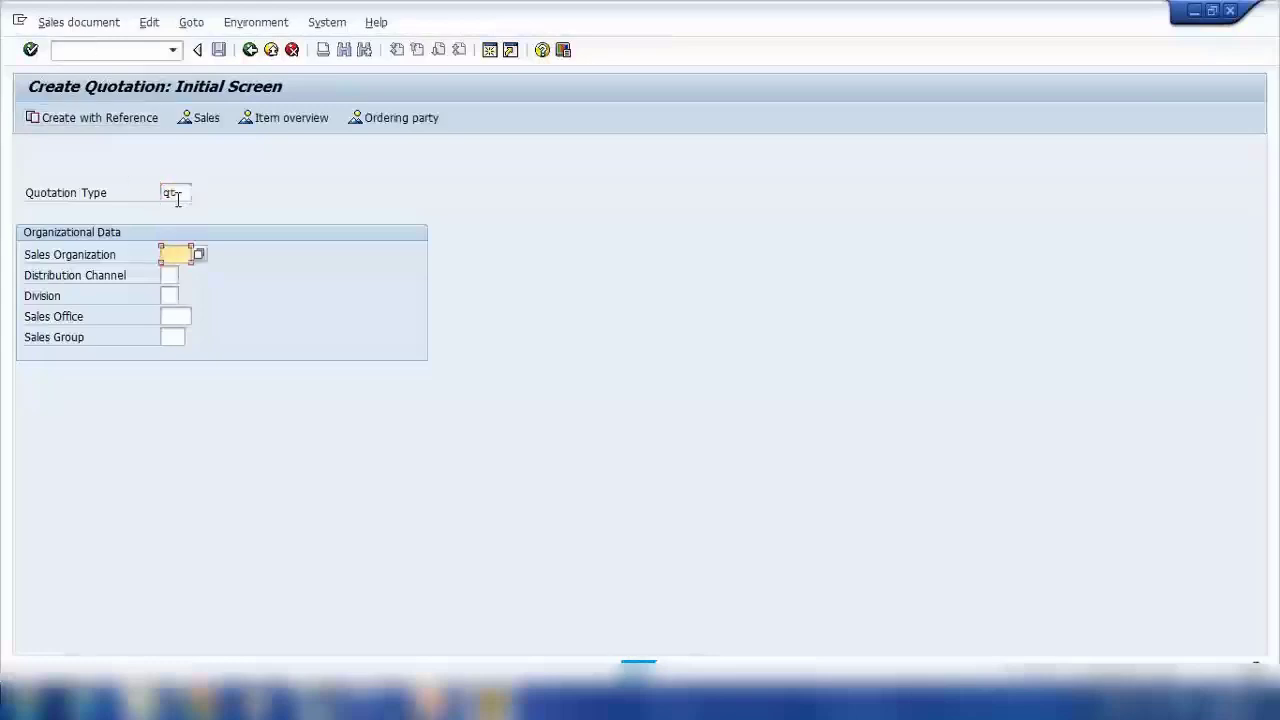
pyautogui.write('1000')
pyautogui.press('Tab')
pyautogui.write('10')
pyautogui.press('Tab')
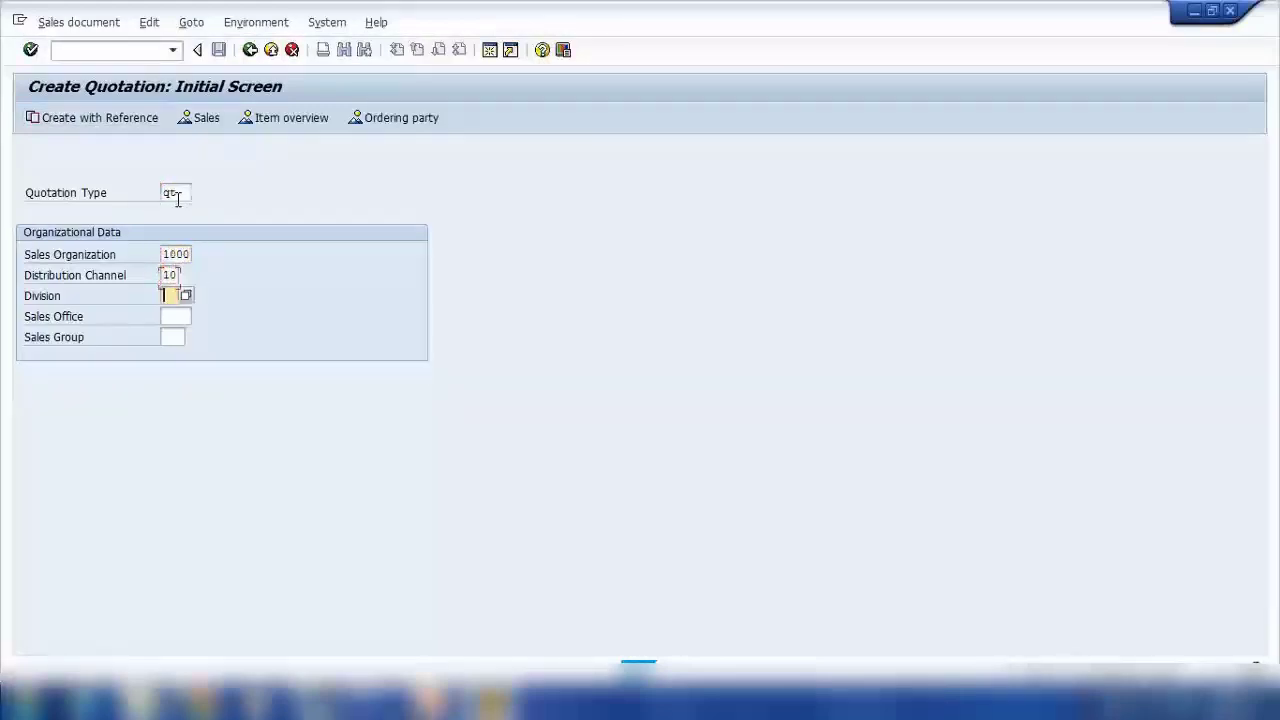
pyautogui.write('00')
pyautogui.press('Return')
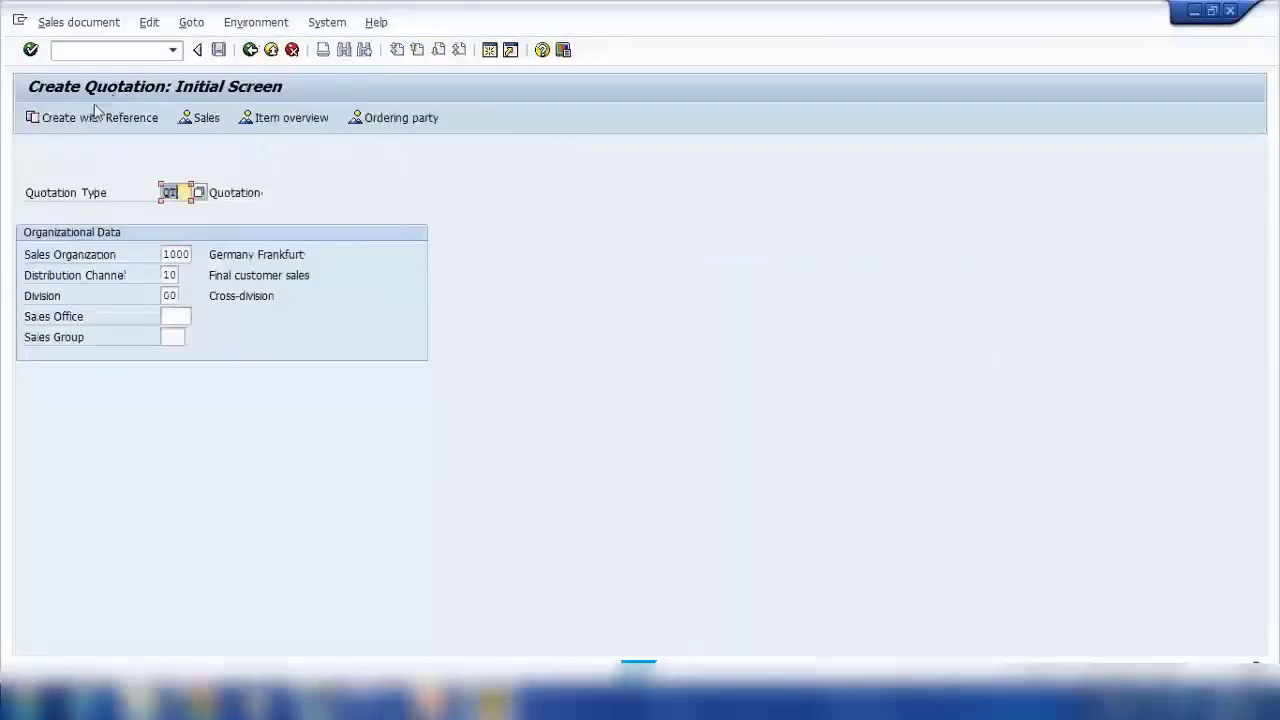
# Step: Try creating with reference to order 13389, then dismiss the unsupported-copy error and close the reference window
pyautogui.click(95, 117)
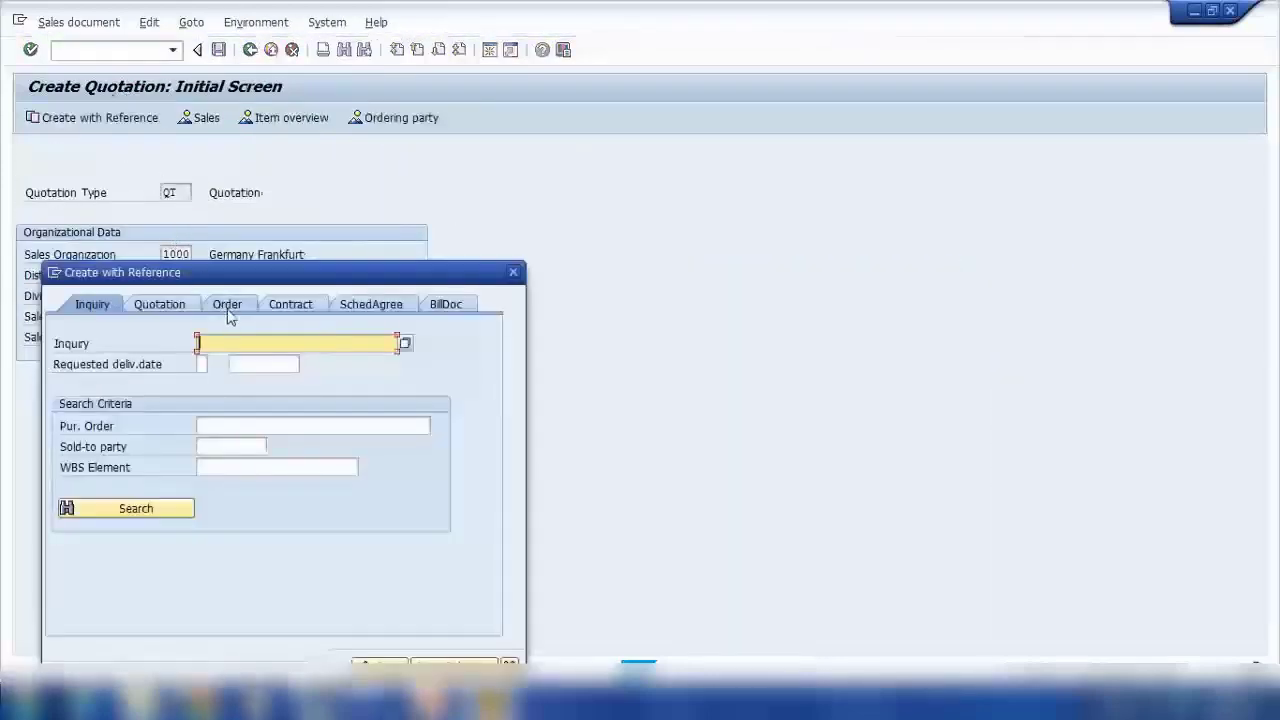
pyautogui.click(228, 305)
pyautogui.write('13389')
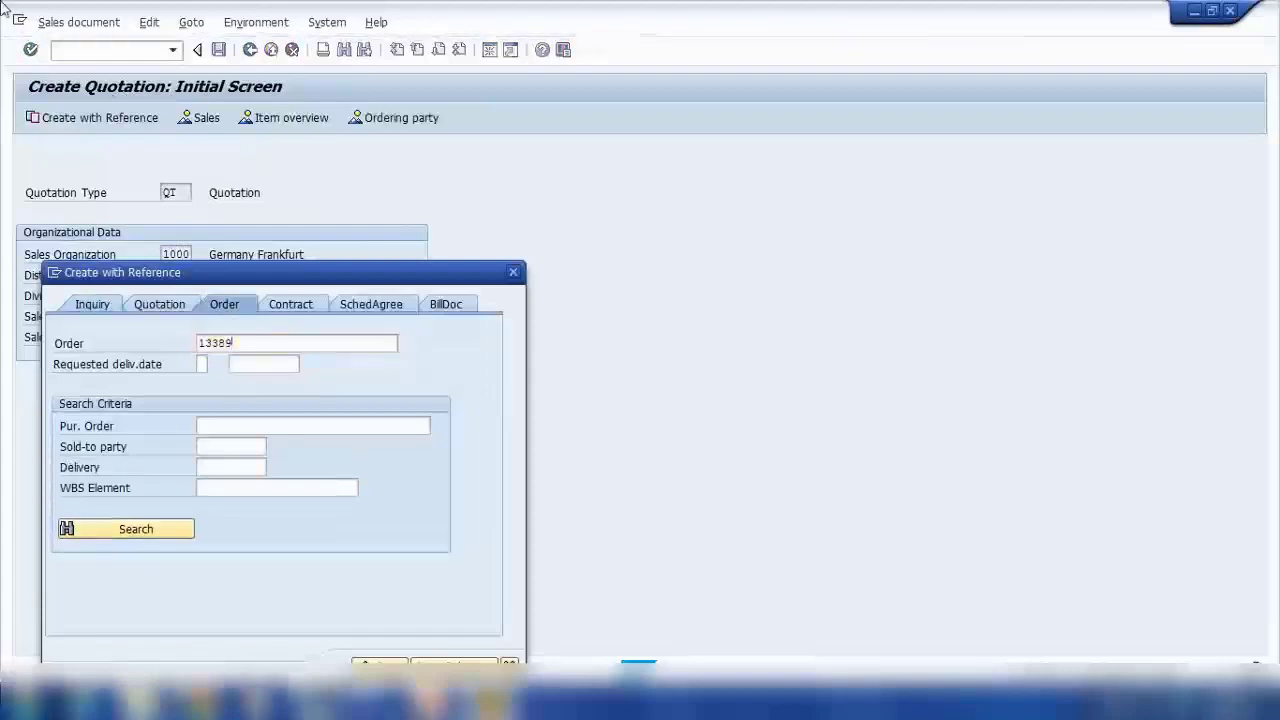
pyautogui.press('Return')
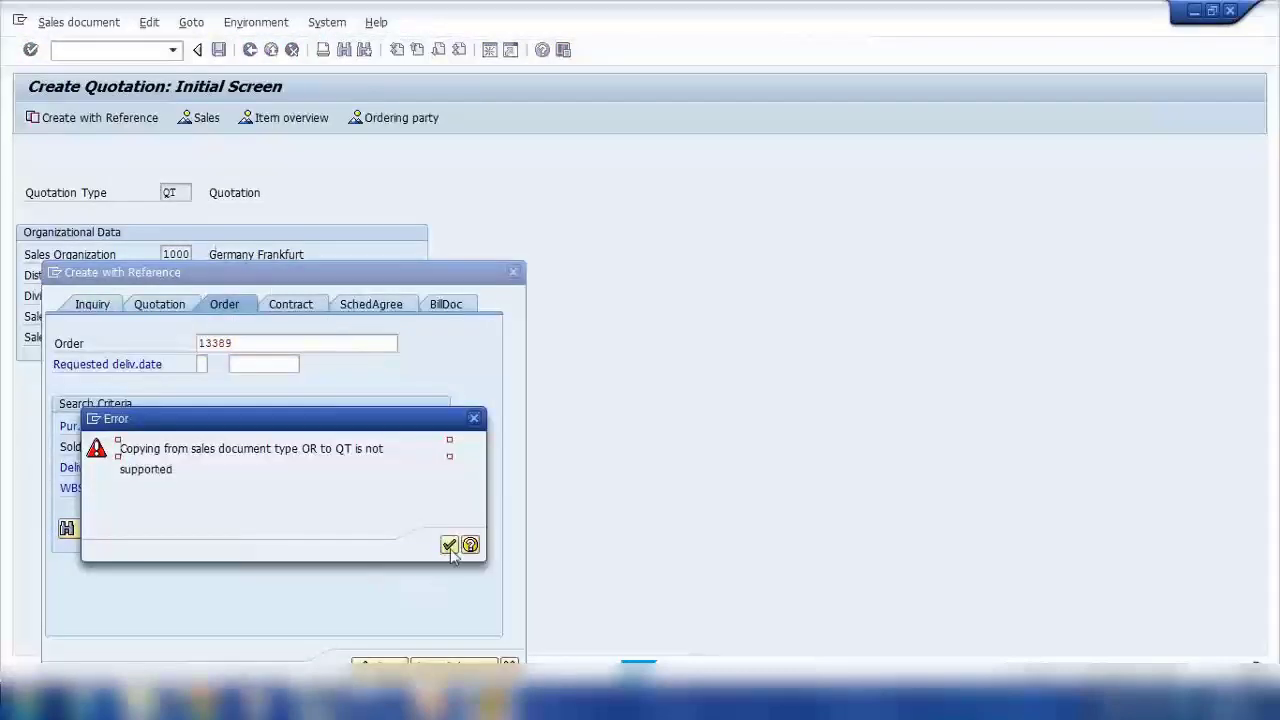
pyautogui.press('Return')
pyautogui.click(513, 272)
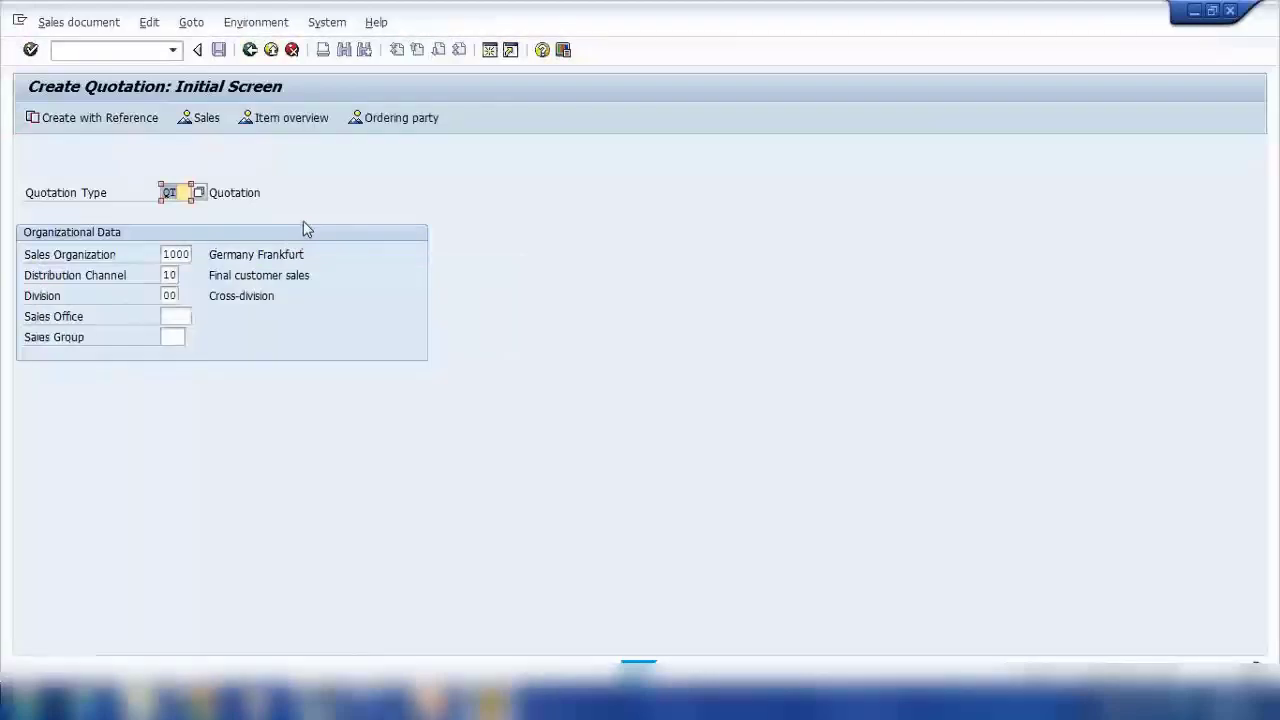
pyautogui.click(20, 705)
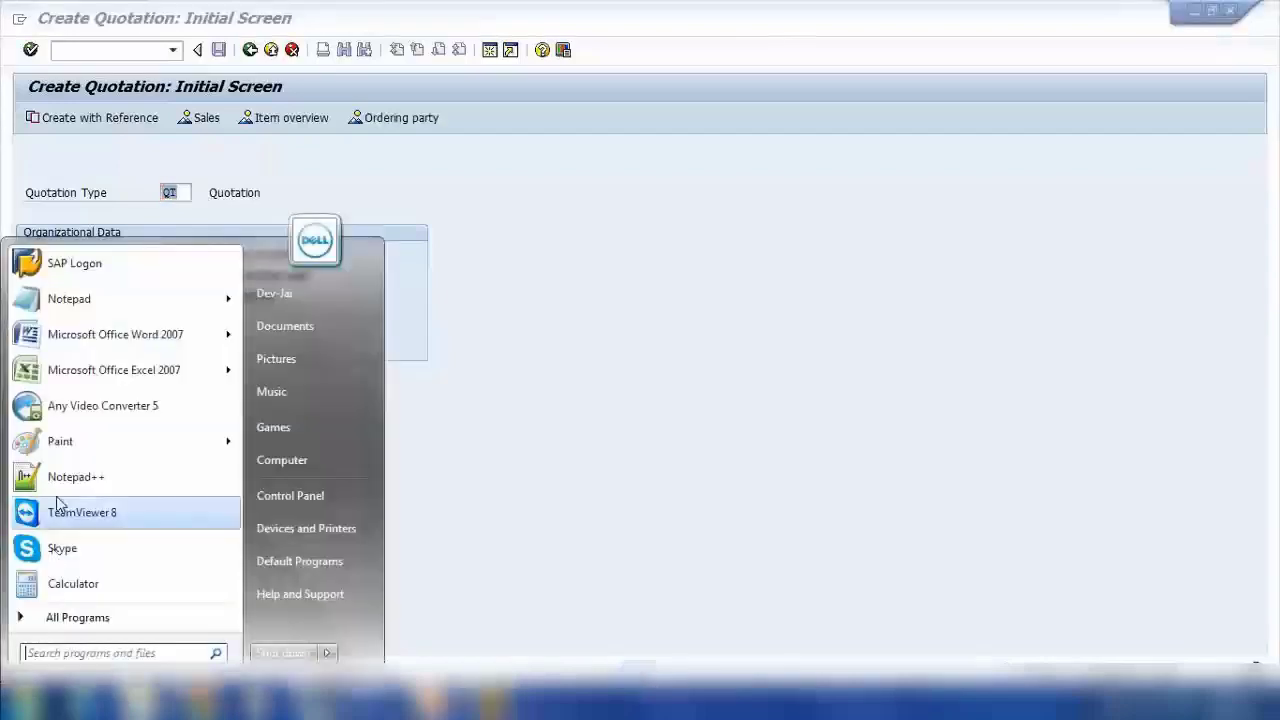
# Step: In a new Notepad note, write 'Inquiry/Quote/SO/Del/Billing' and a second line 'SO ==> Quote'
pyautogui.click(80, 300)
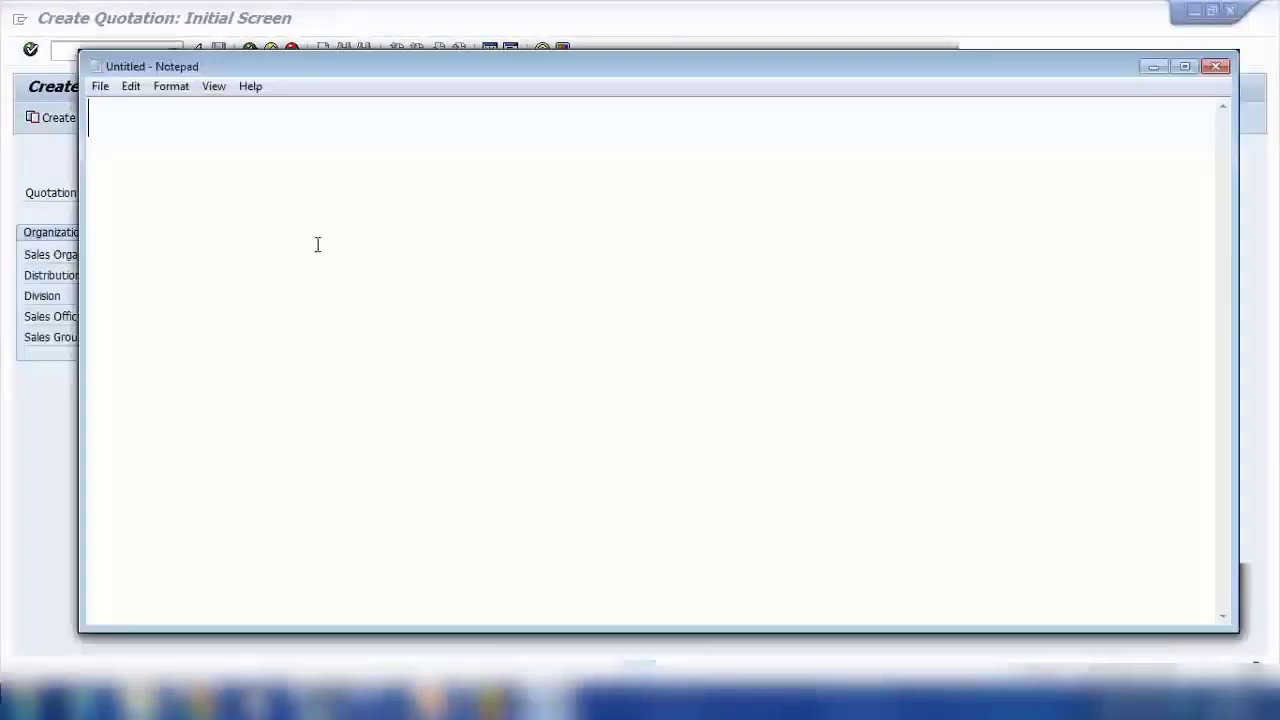
pyautogui.write('Quote')
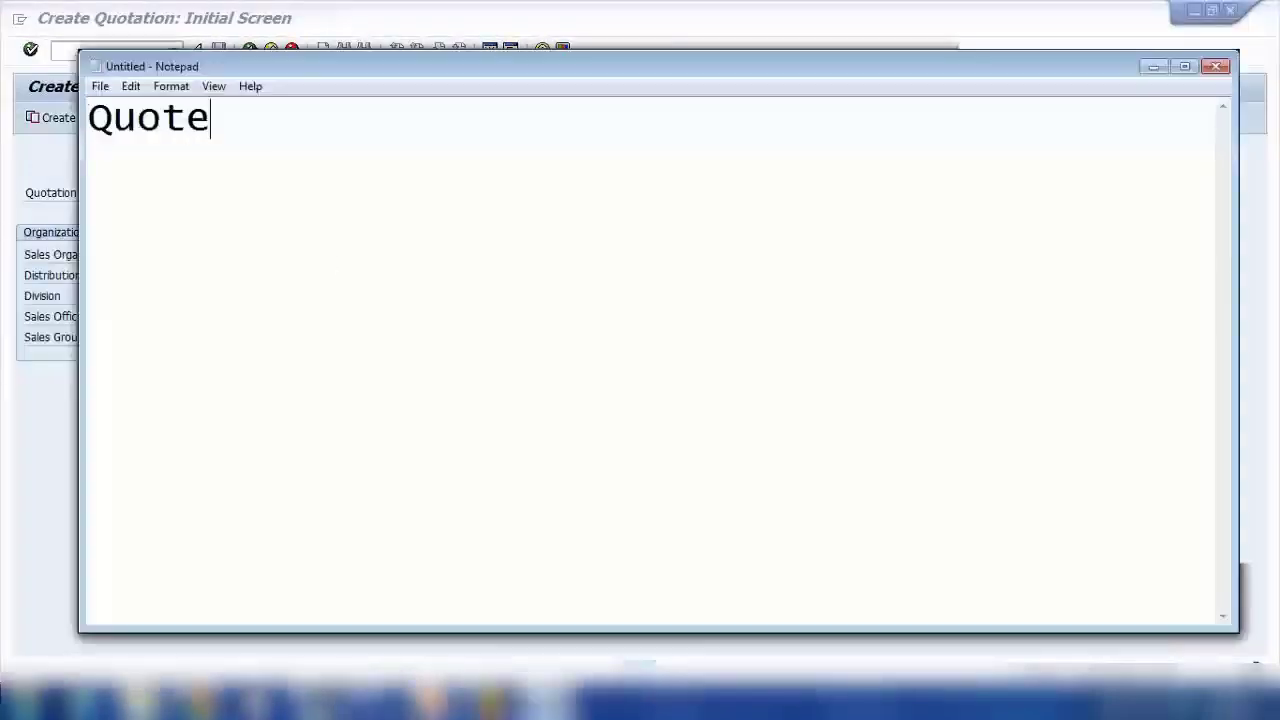
pyautogui.write('/')
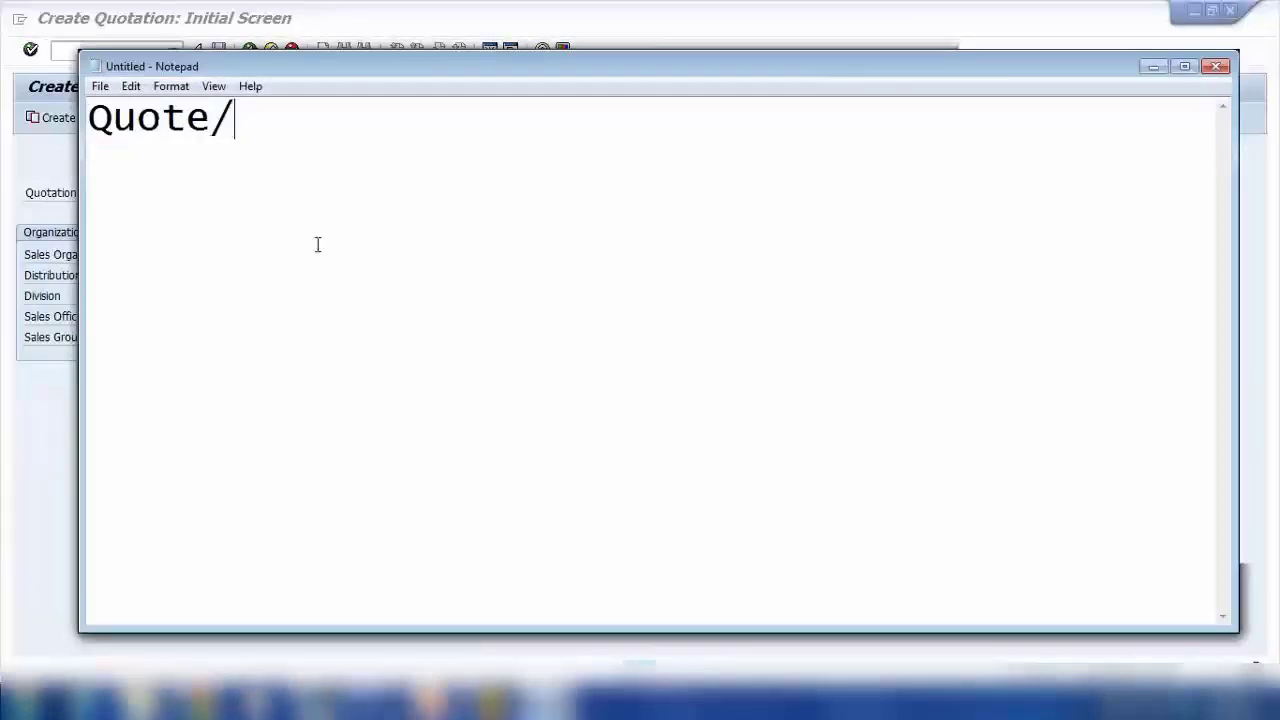
pyautogui.write('SO/De')
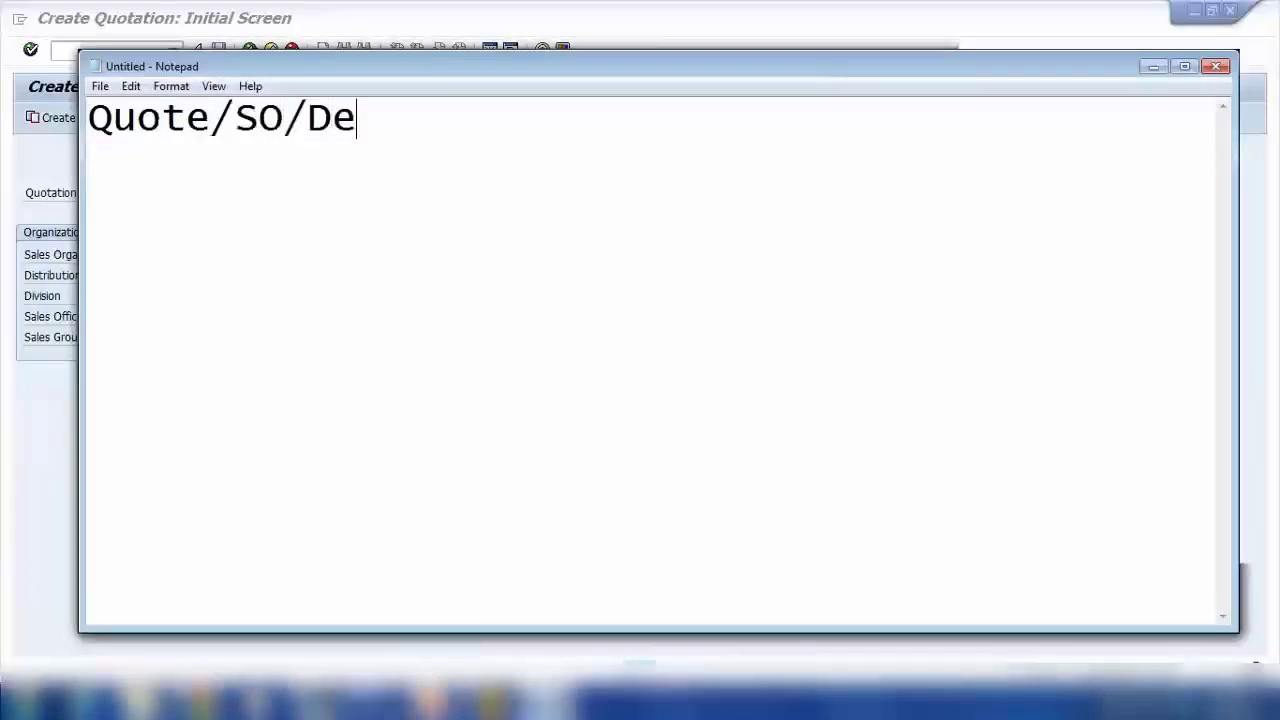
pyautogui.write('l/Billing')
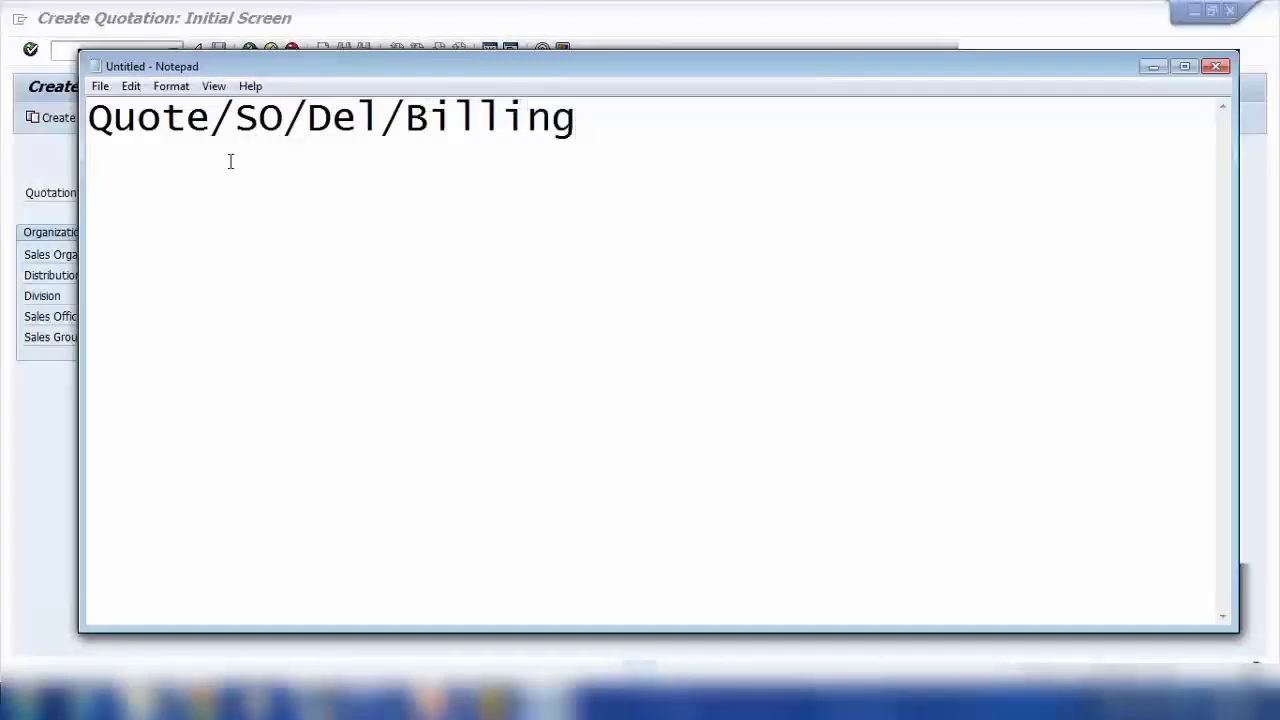
pyautogui.press('Home')
pyautogui.write('Inquiry')
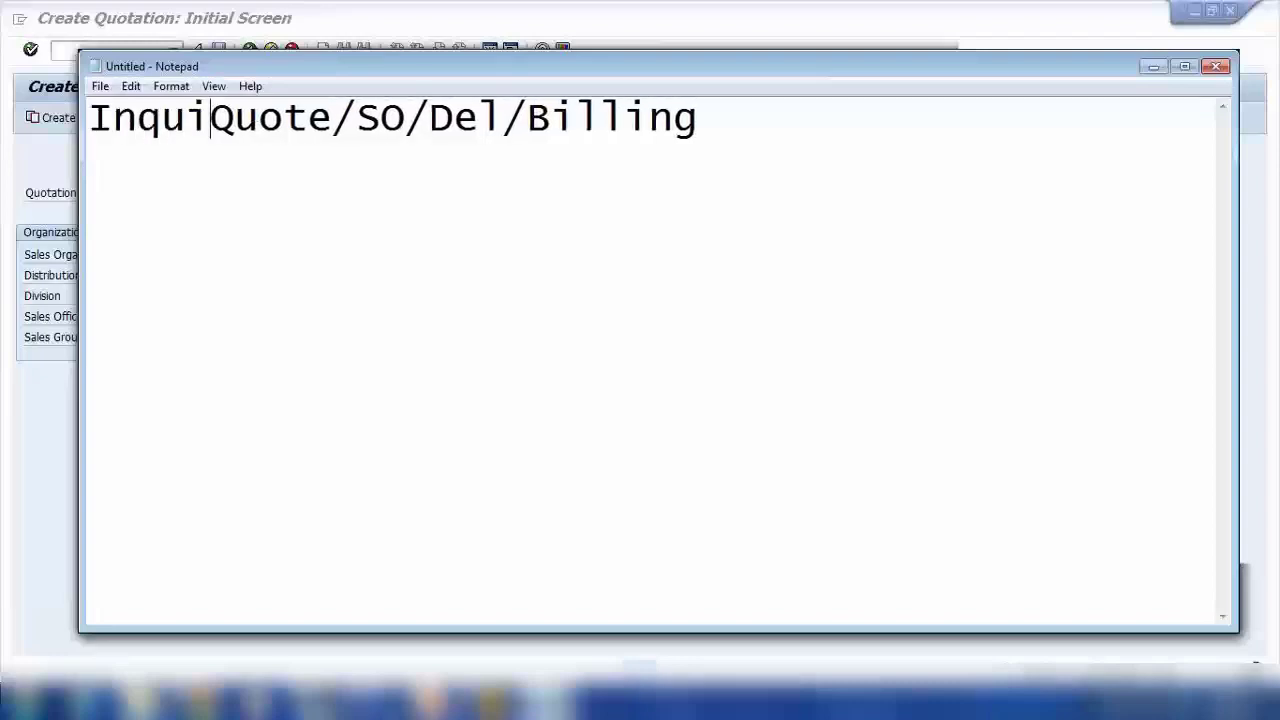
pyautogui.write('/')
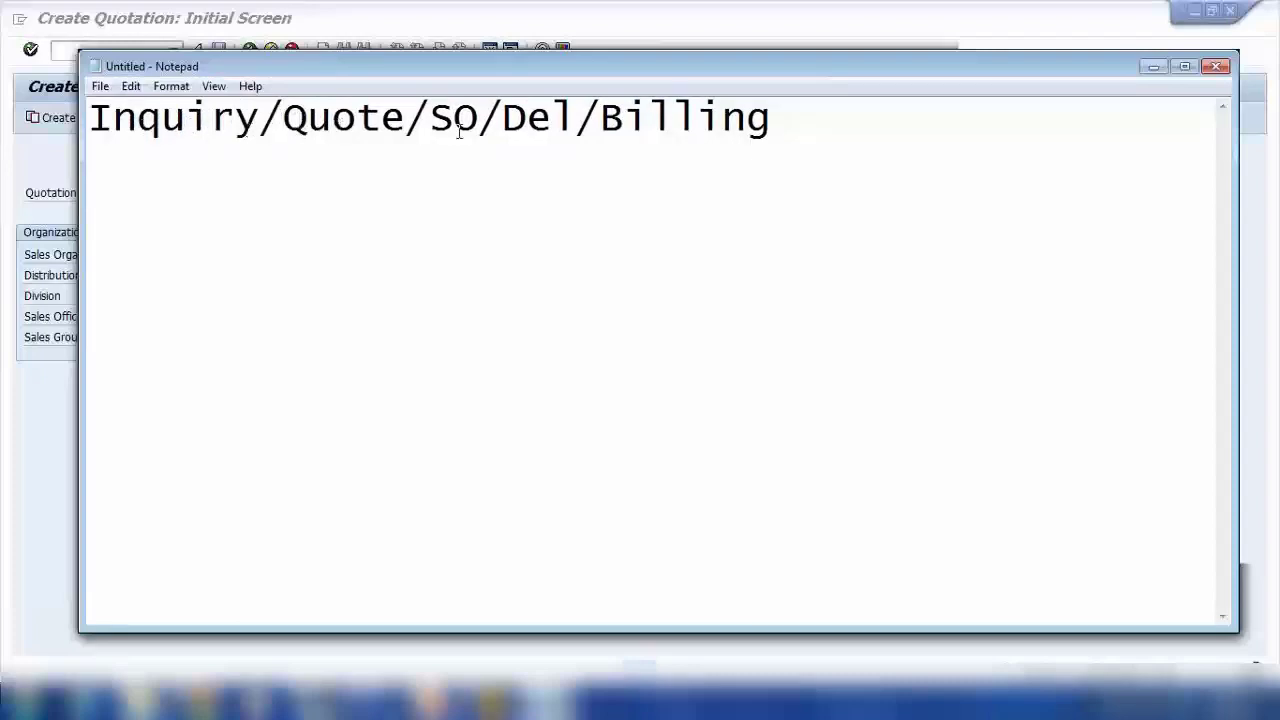
pyautogui.click(774, 118)
pyautogui.press('Return')
pyautogui.press('Return')
pyautogui.write('SO')
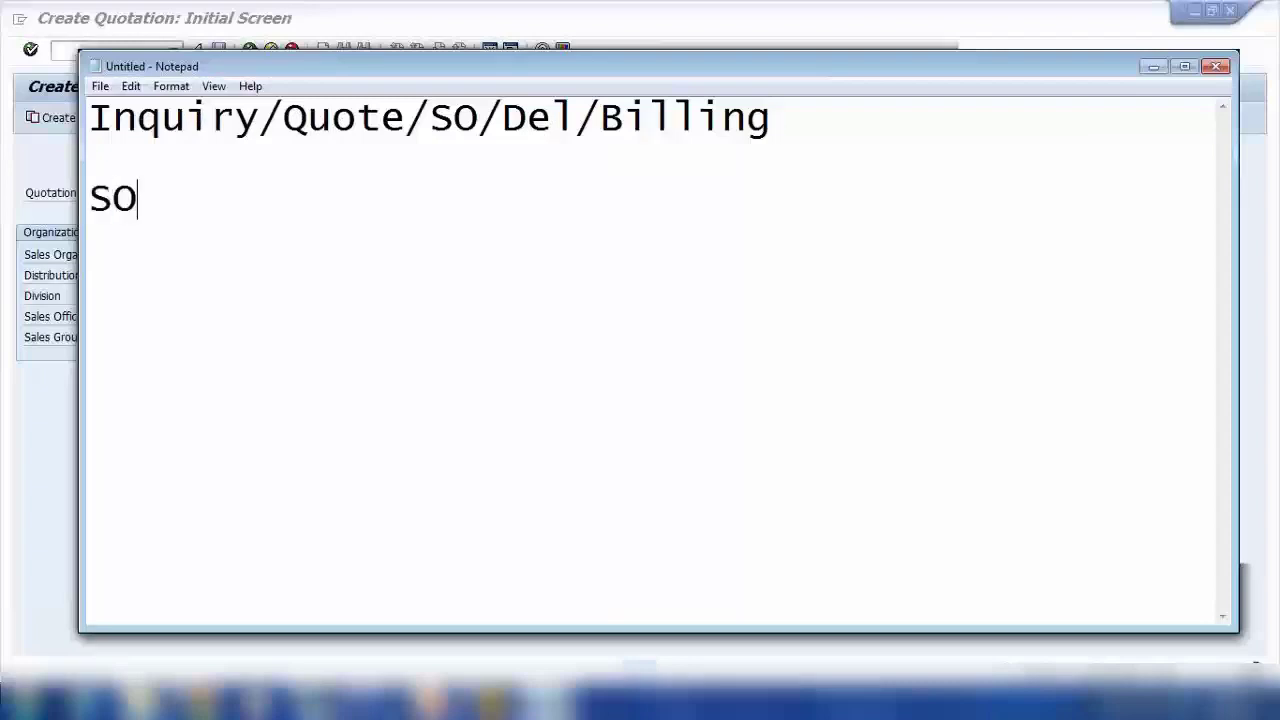
pyautogui.write(' ==>')
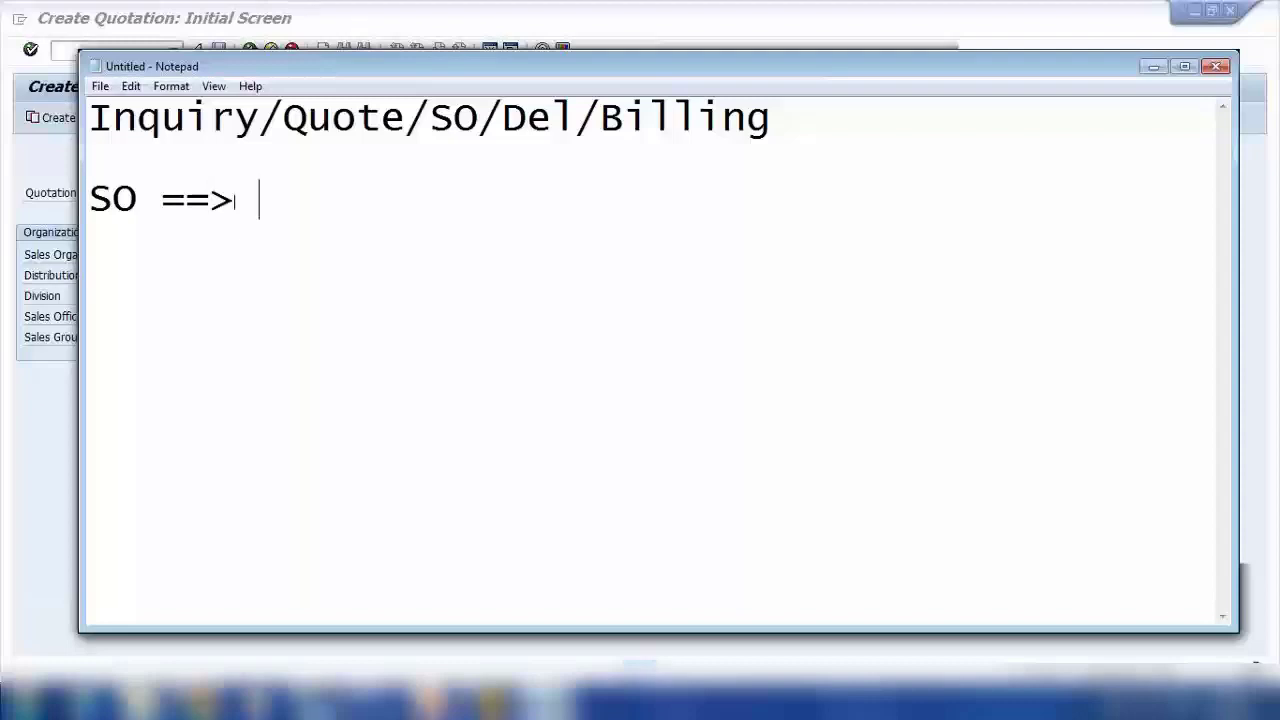
pyautogui.write(' Quote')
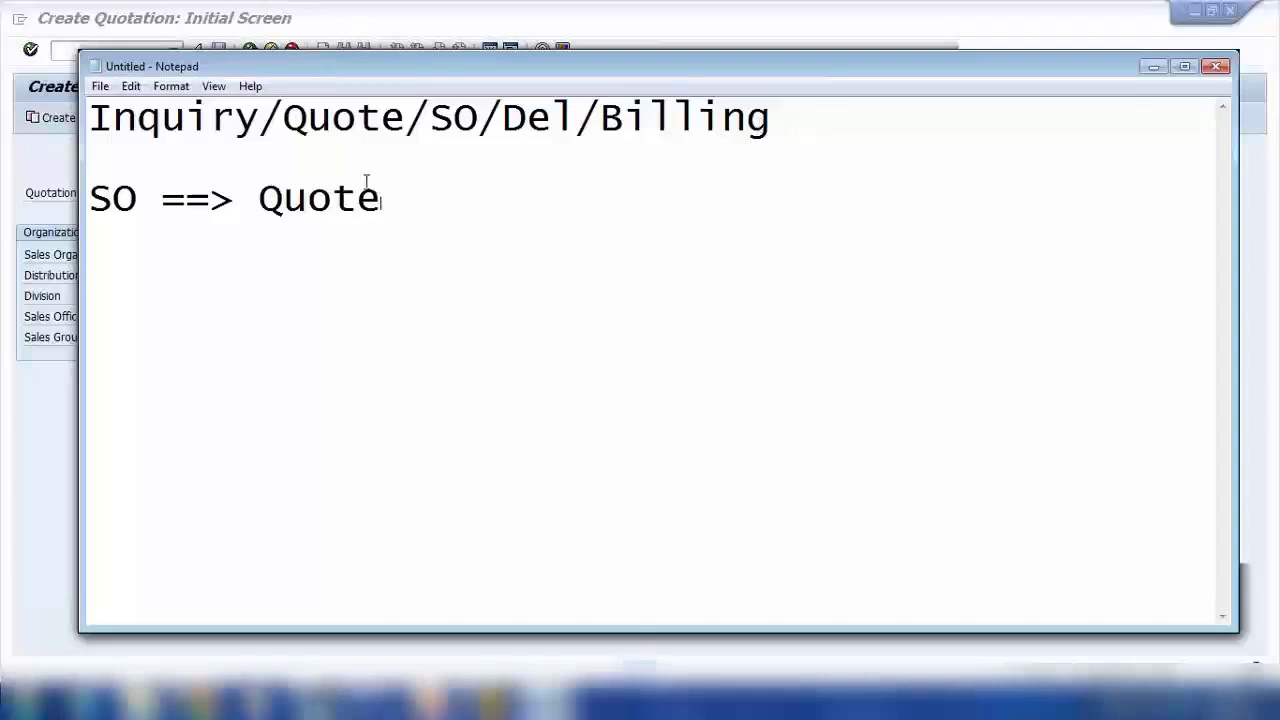
# Step: Change the mapping line to 'SO/invoice ==> Quote' and select the word Quote
pyautogui.moveTo(259, 200); pyautogui.dragTo(380, 204)
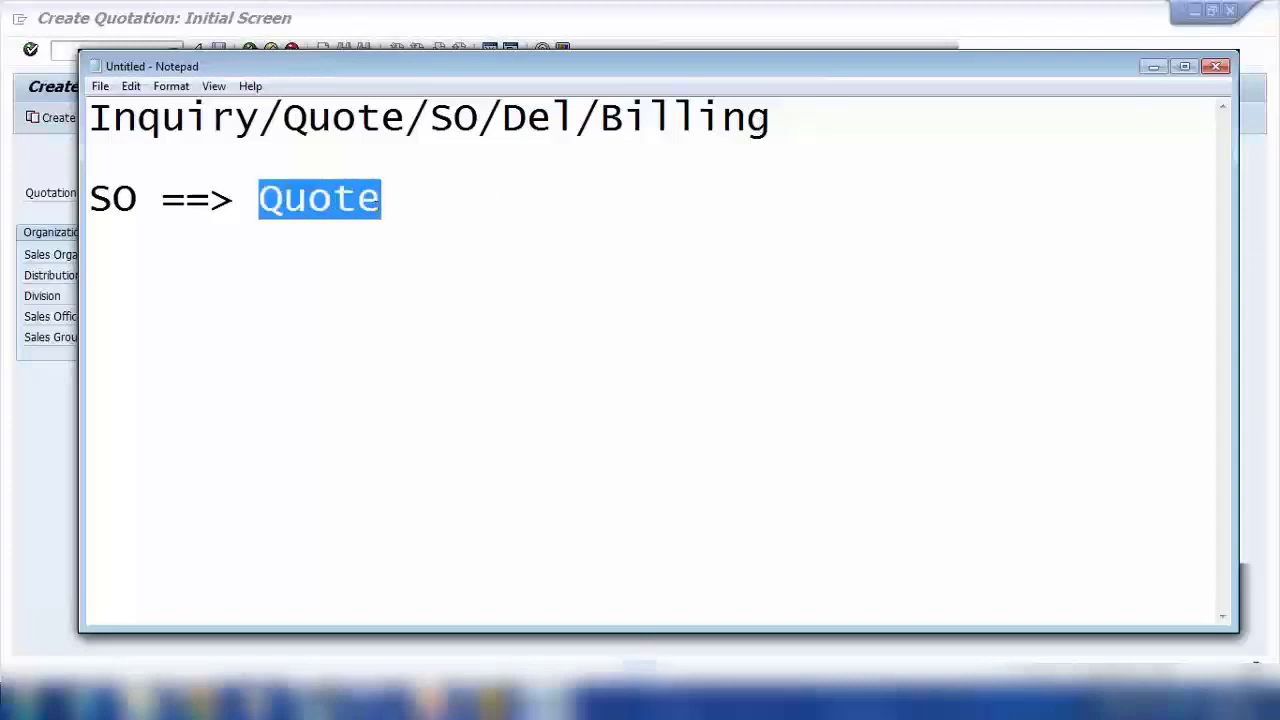
pyautogui.click(112, 205)
pyautogui.moveTo(112, 205); pyautogui.dragTo(162, 204)
pyautogui.click(305, 195)
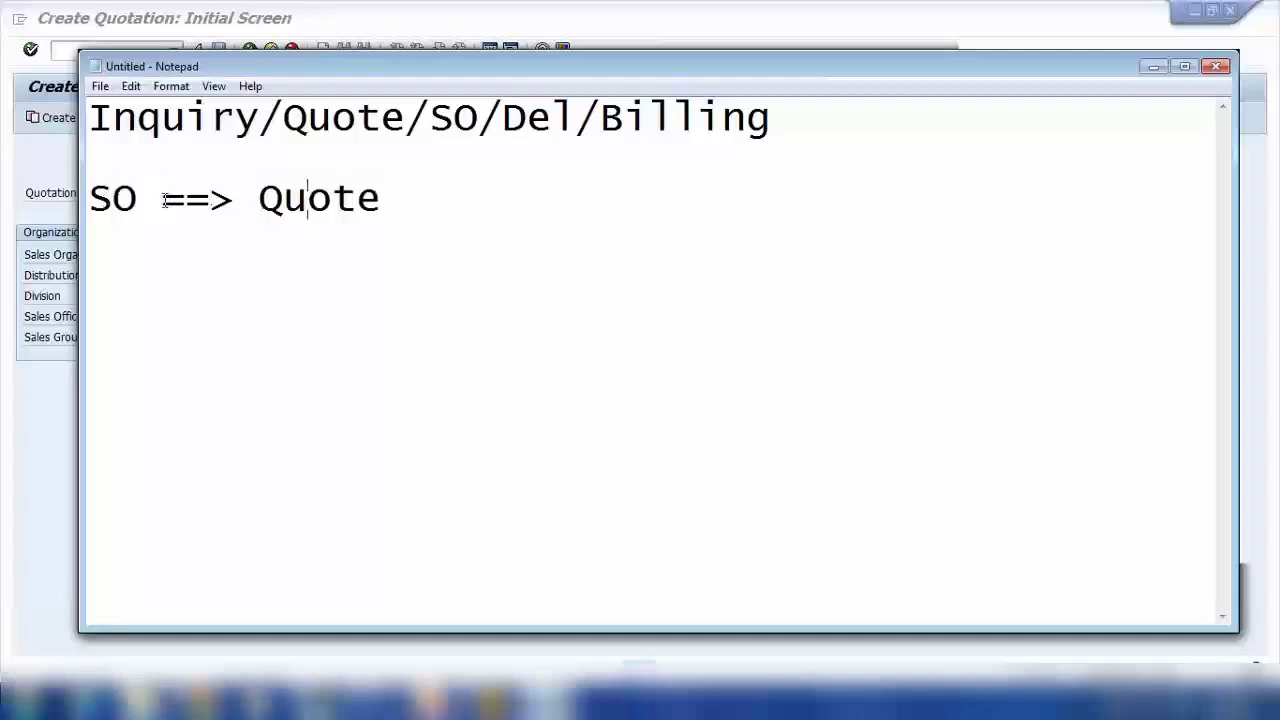
pyautogui.write('/invoice')
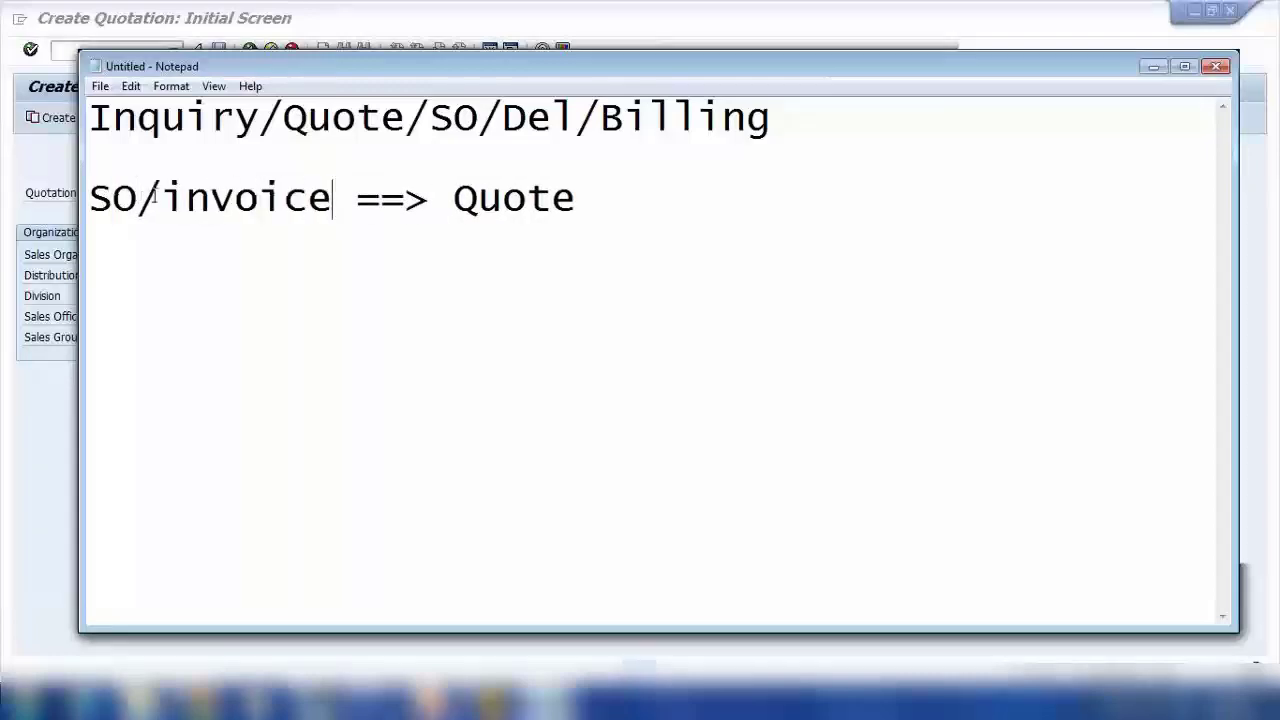
pyautogui.click(456, 200)
pyautogui.doubleClick(482, 200)
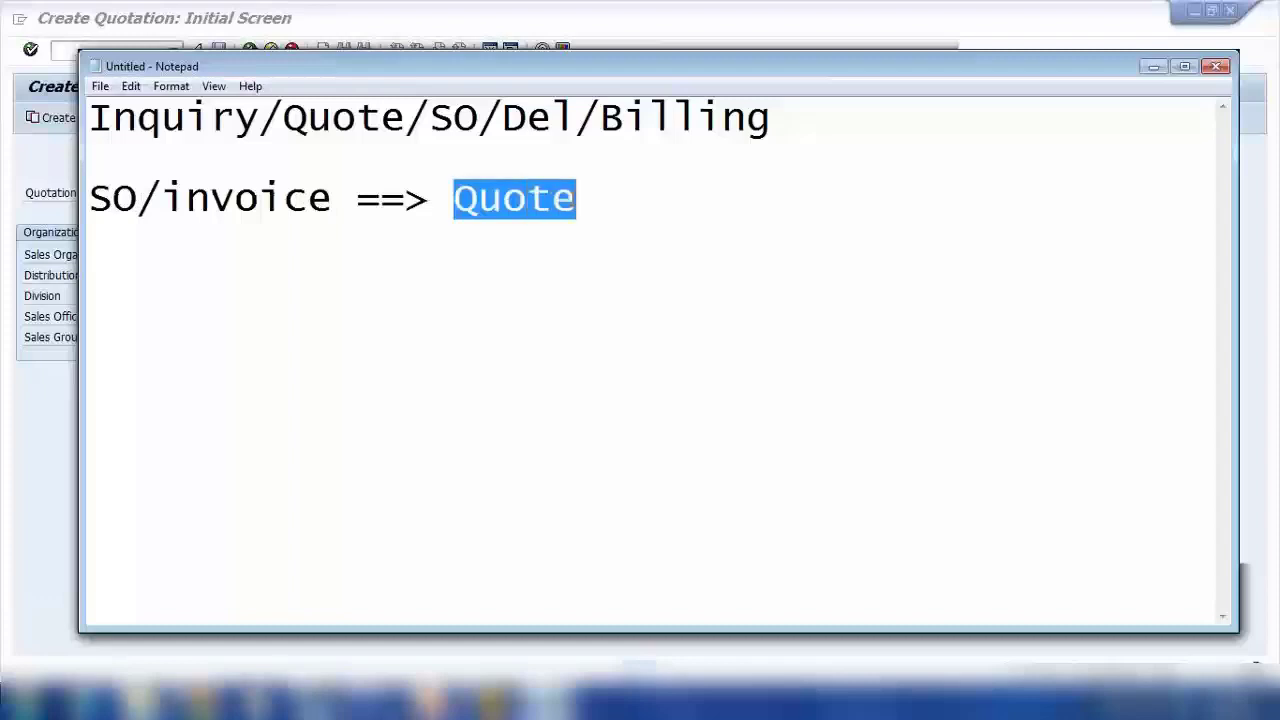
pyautogui.click(12, 489)
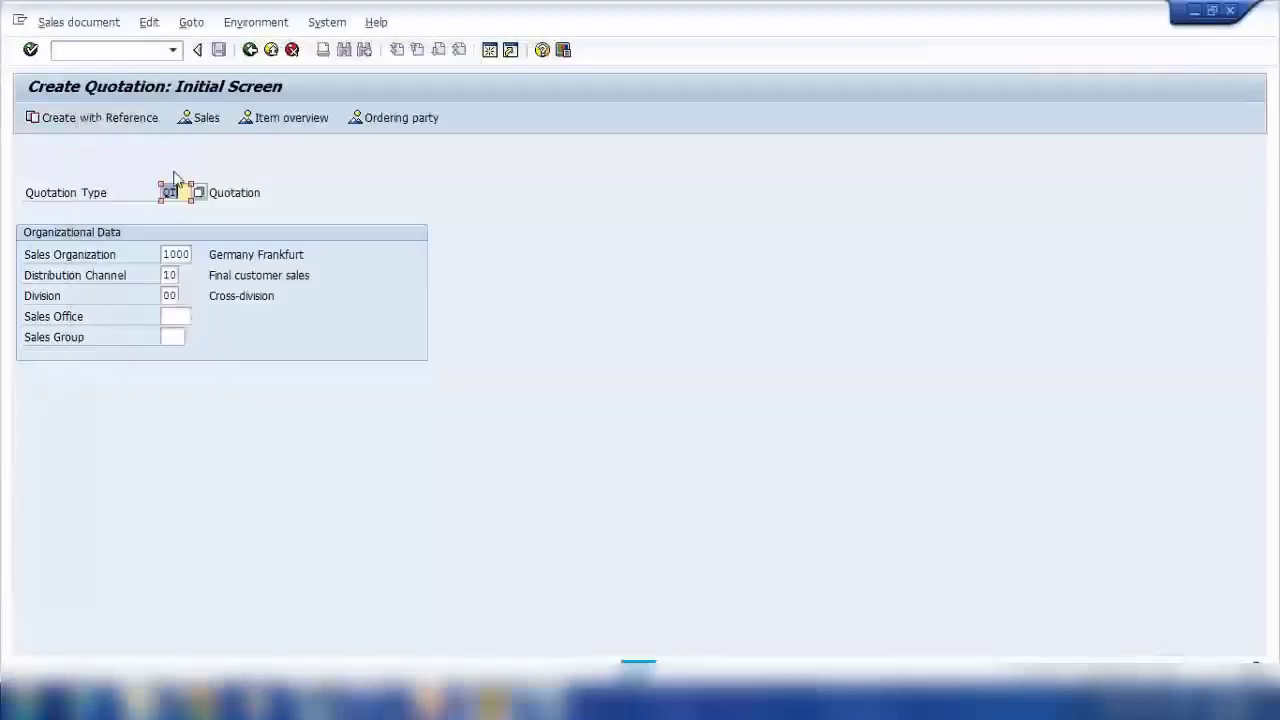
# Step: Retry Create with Reference using order 13389 and Copy; SAP rejects it as unsupported
pyautogui.click(117, 119)
pyautogui.moveTo(279, 276); pyautogui.dragTo(394, 143)
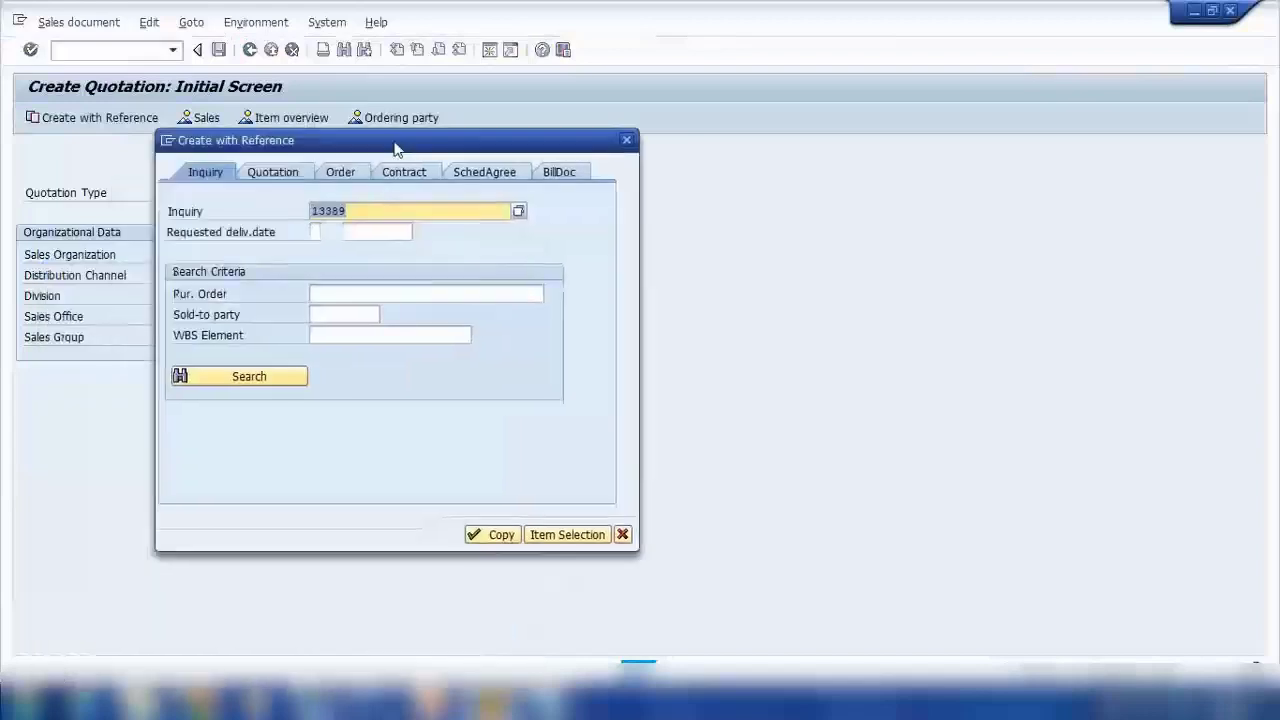
pyautogui.click(341, 174)
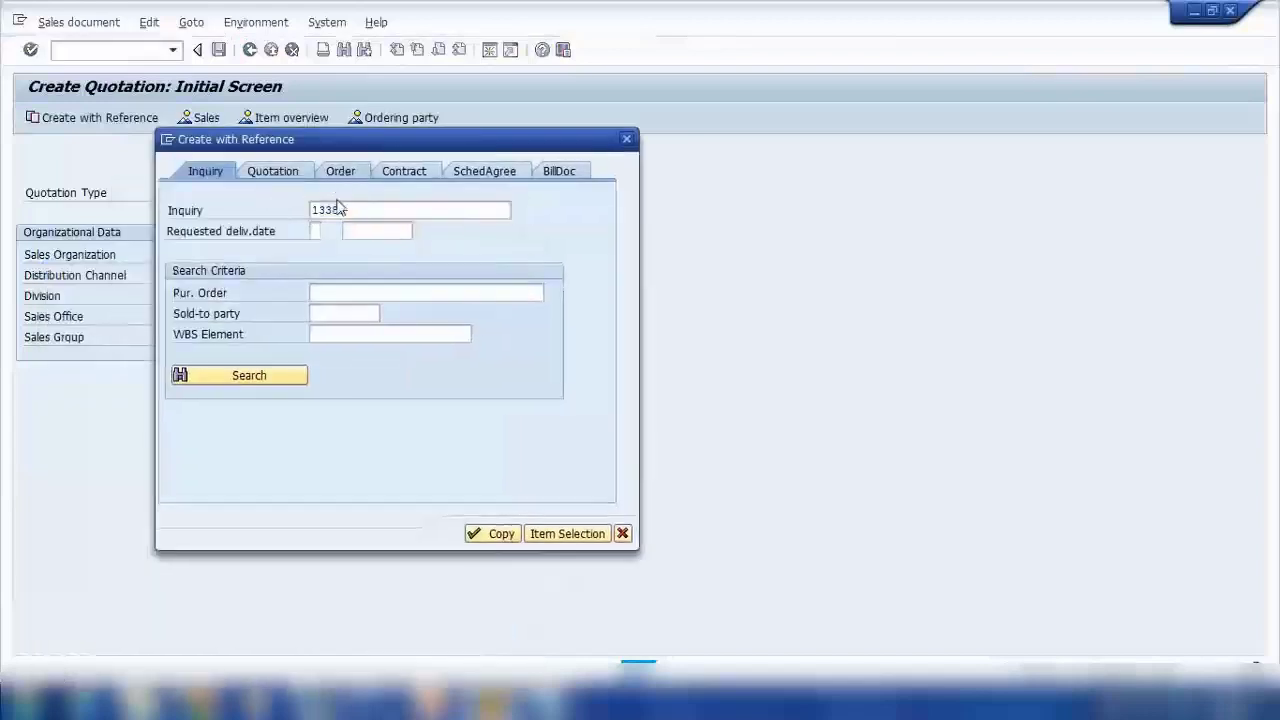
pyautogui.moveTo(358, 206); pyautogui.dragTo(227, 216)
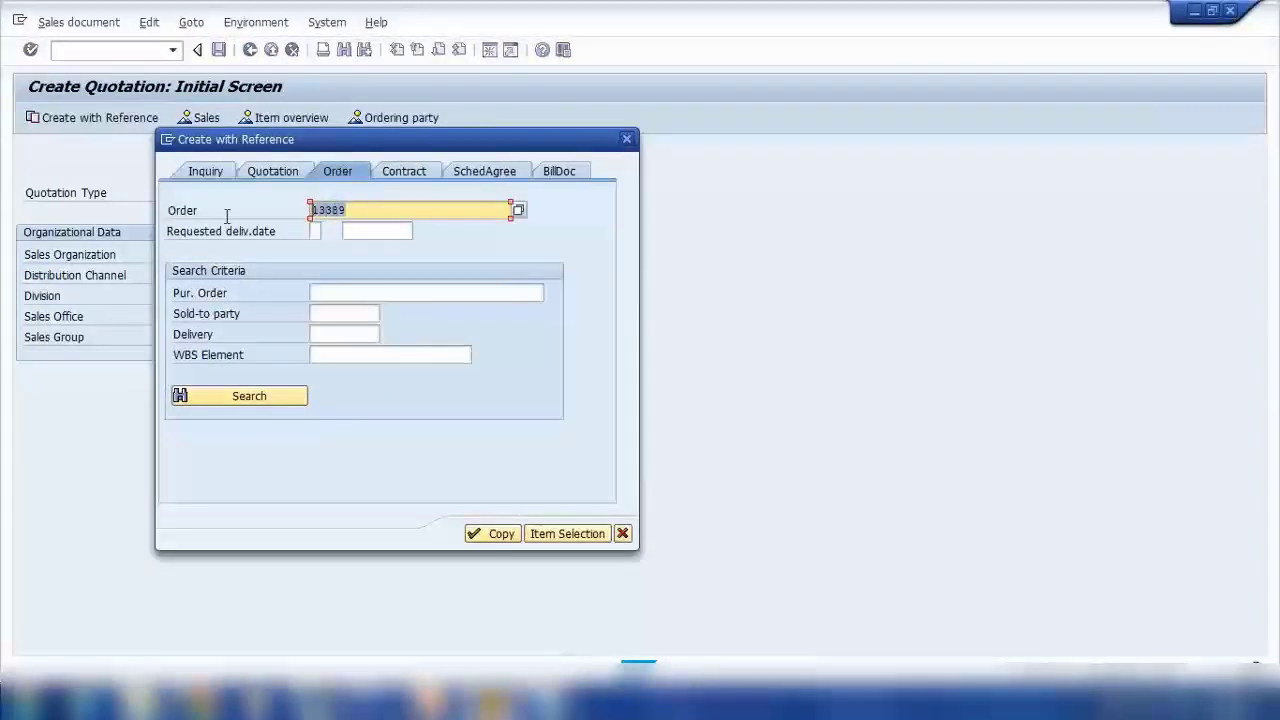
pyautogui.click(488, 535)
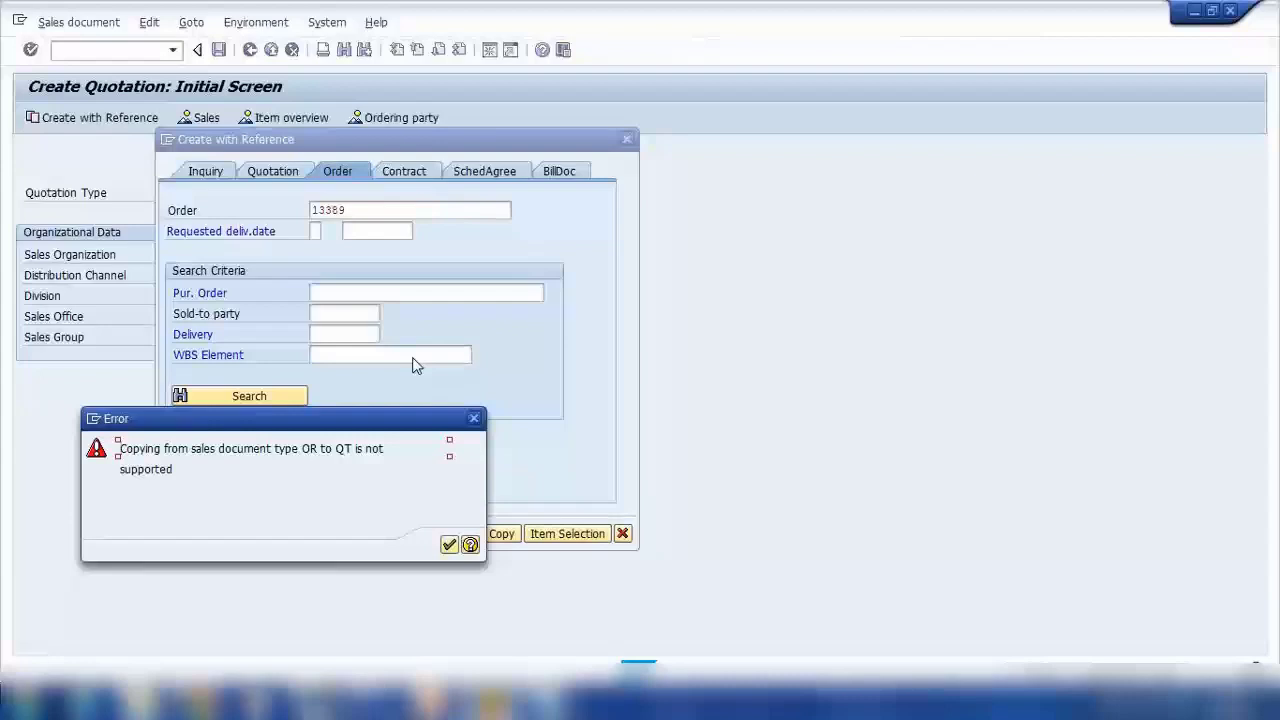
pyautogui.click(547, 700)
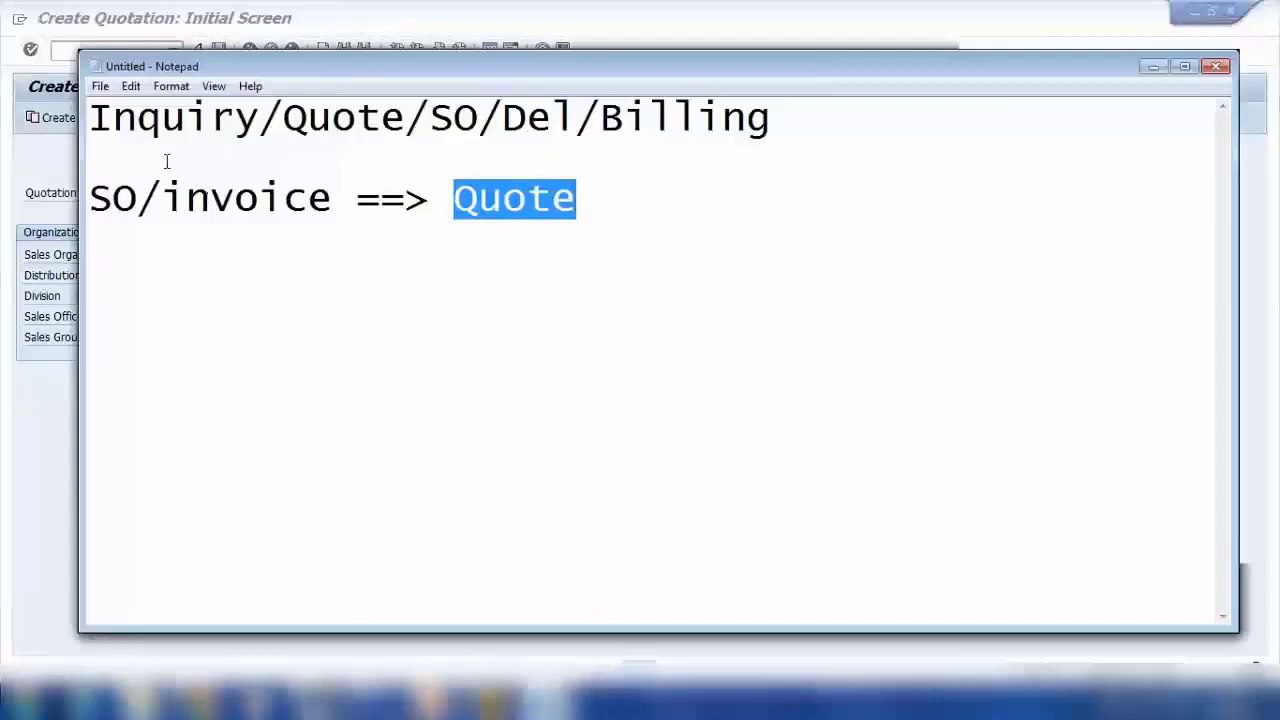
# Step: Highlight the Inquiry/Quote/SO/Del/Billing chain and the SO/invoice ==> Quote mapping in the notes
pyautogui.click(120, 121)
pyautogui.moveTo(120, 121); pyautogui.dragTo(777, 118)
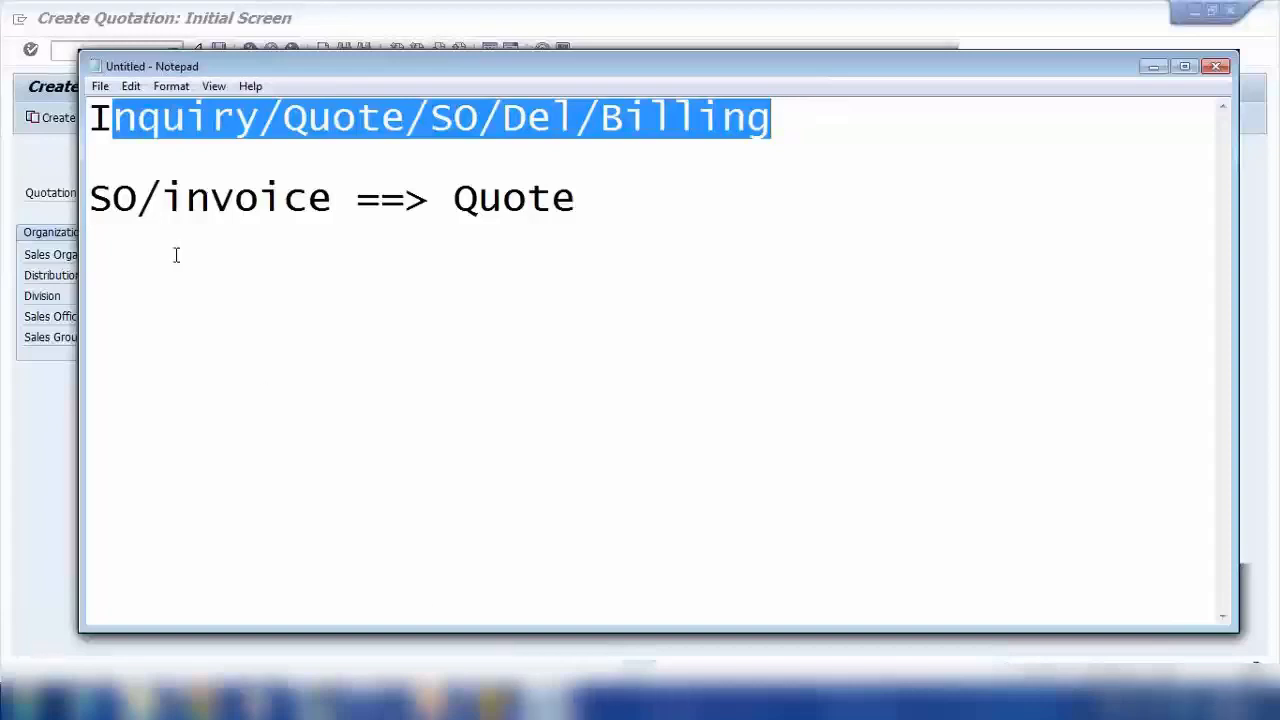
pyautogui.click(357, 199)
pyautogui.moveTo(122, 199); pyautogui.dragTo(580, 199)
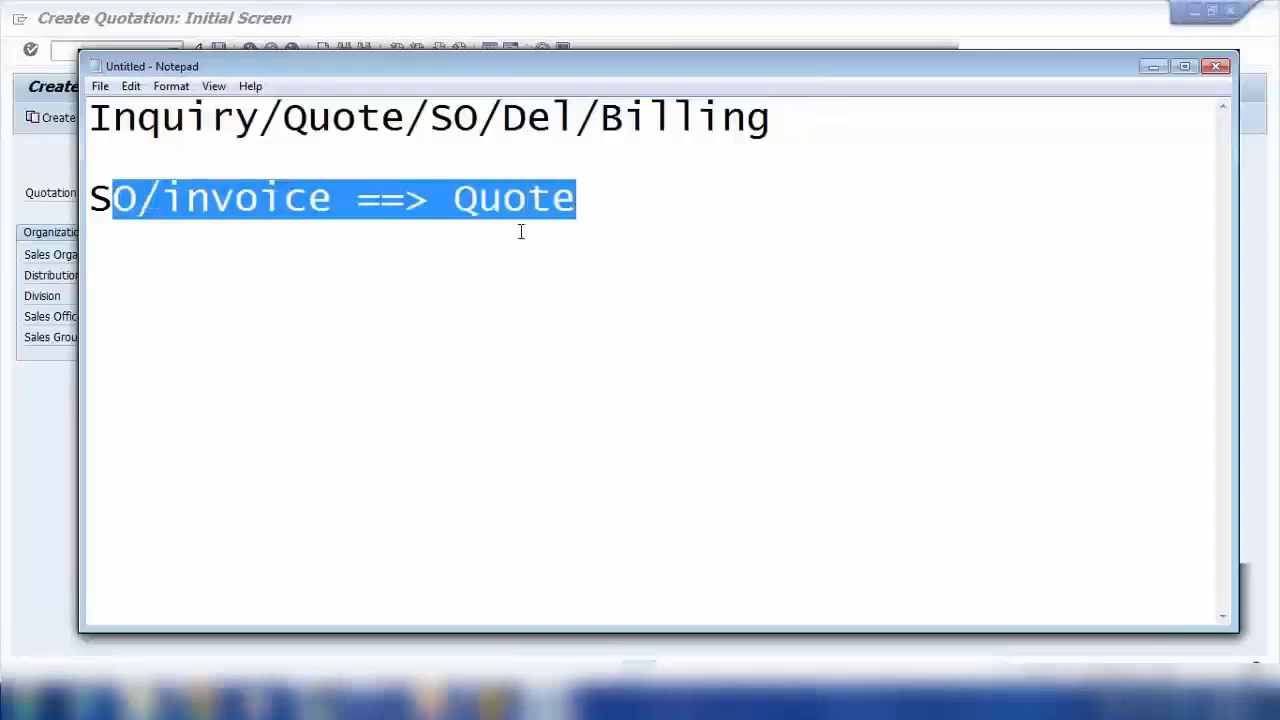
pyautogui.click(445, 199)
pyautogui.moveTo(453, 199); pyautogui.dragTo(549, 199)
pyautogui.moveTo(110, 199); pyautogui.dragTo(162, 199)
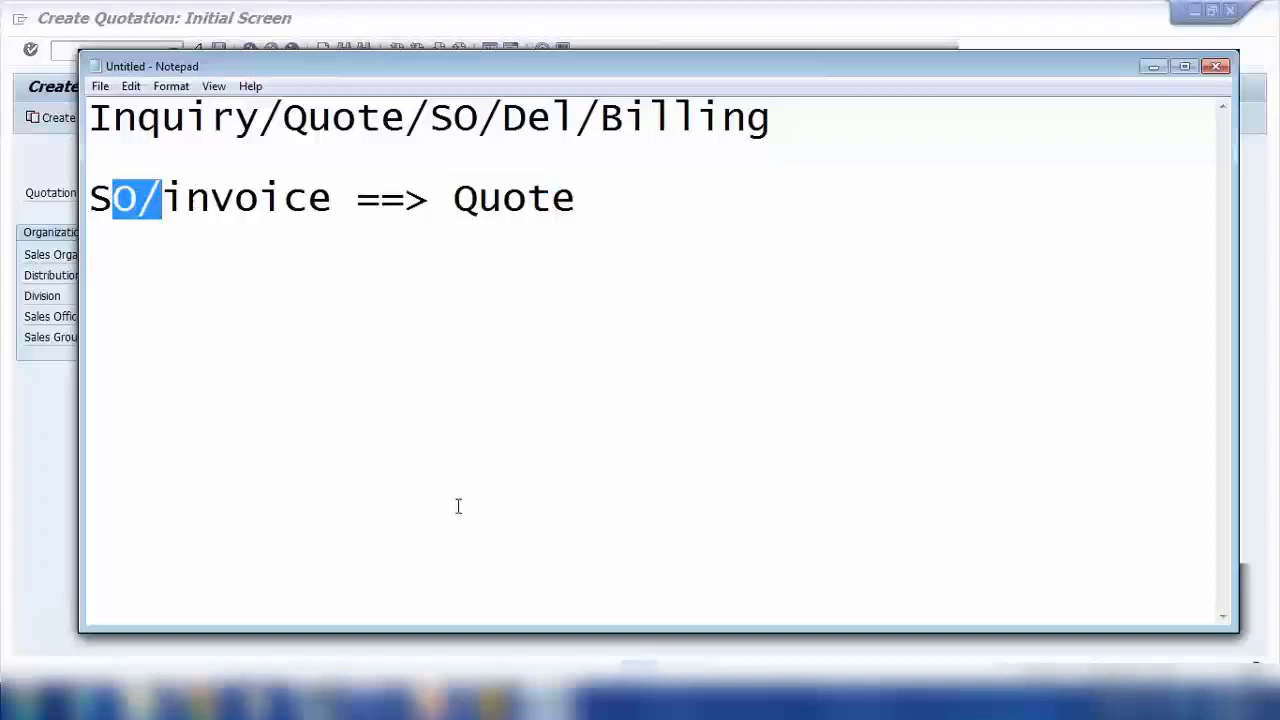
# Step: Dismiss the SAP copy error, then highlight 'invoice ==> Quote' in the notes
pyautogui.click(552, 704)
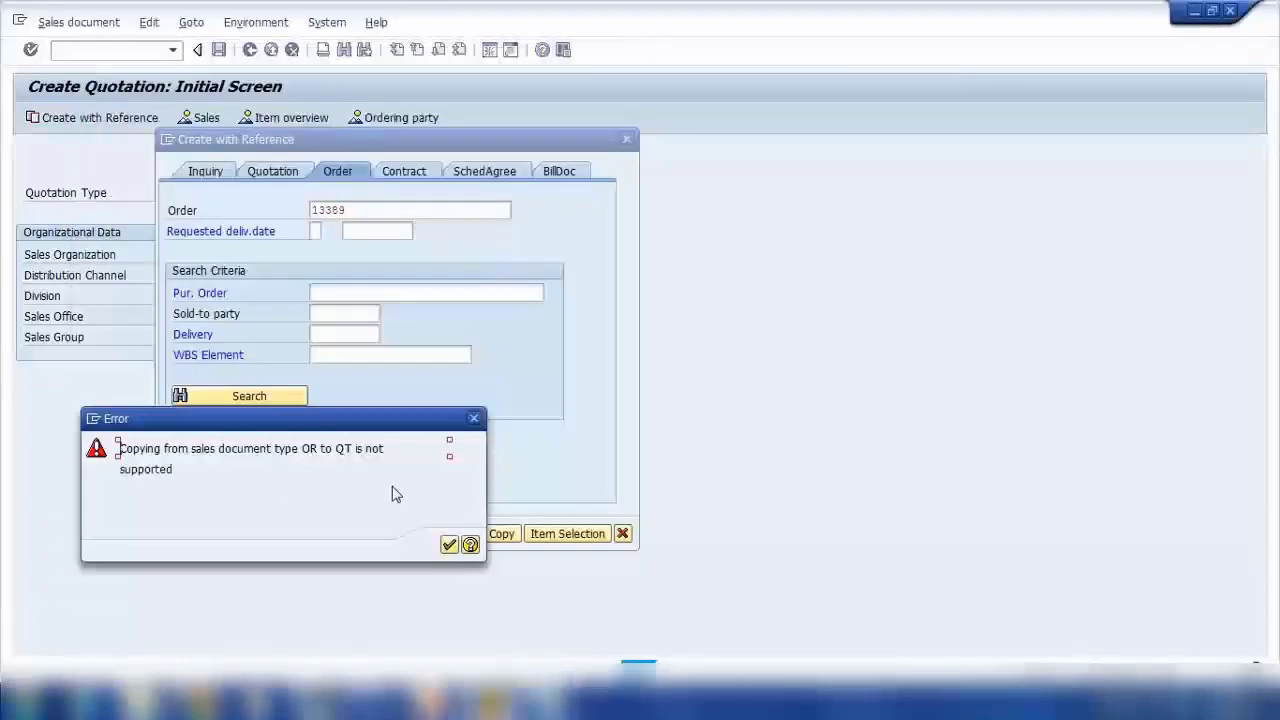
pyautogui.click(449, 544)
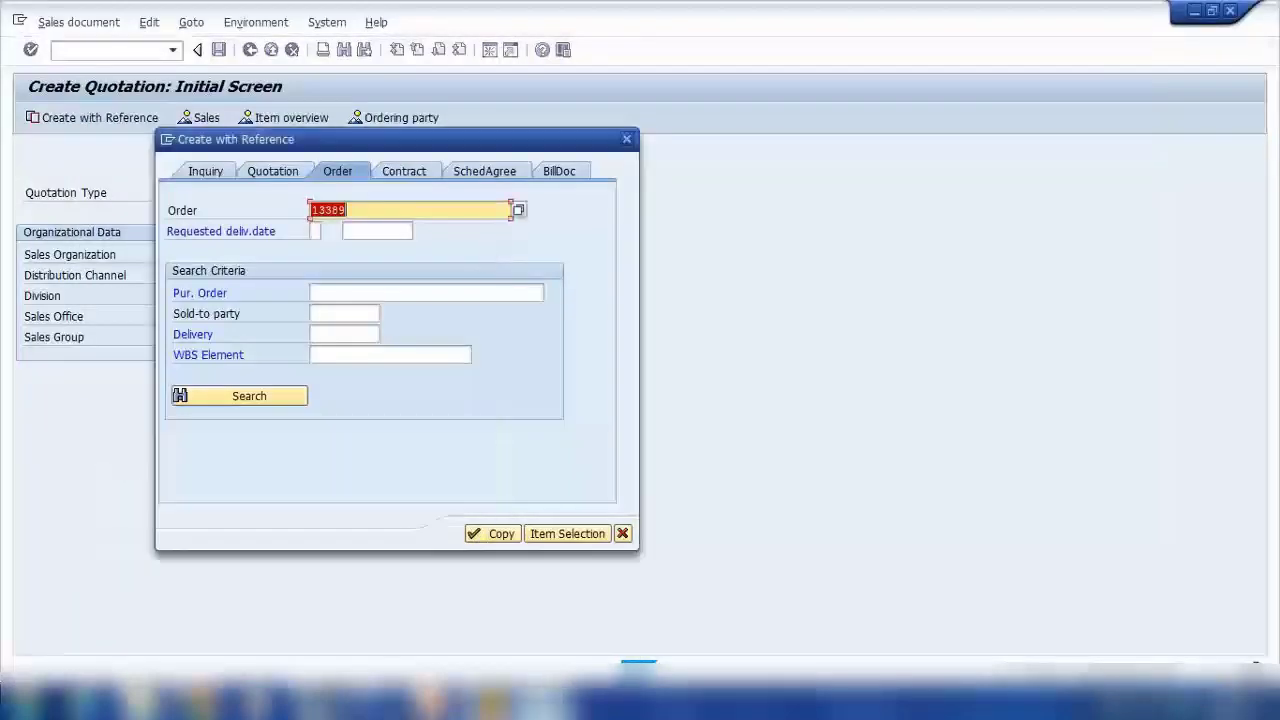
pyautogui.click(545, 704)
pyautogui.moveTo(180, 197); pyautogui.dragTo(631, 266)
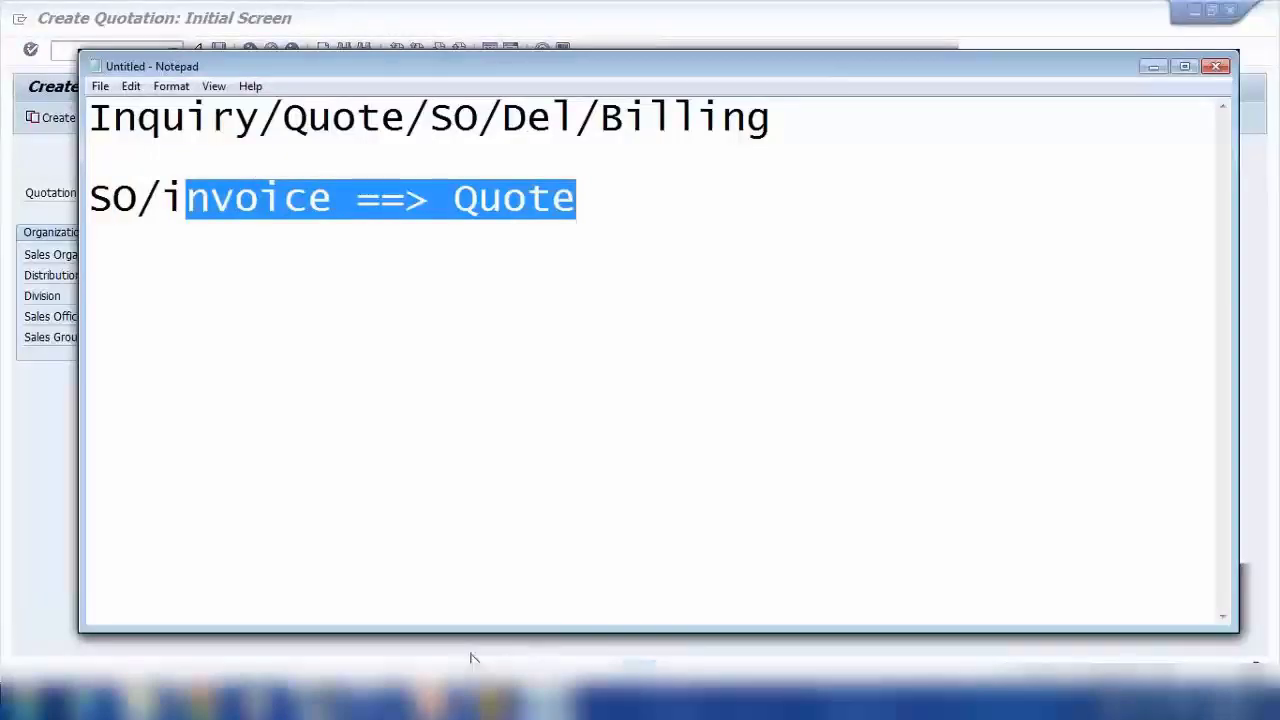
pyautogui.click(440, 700)
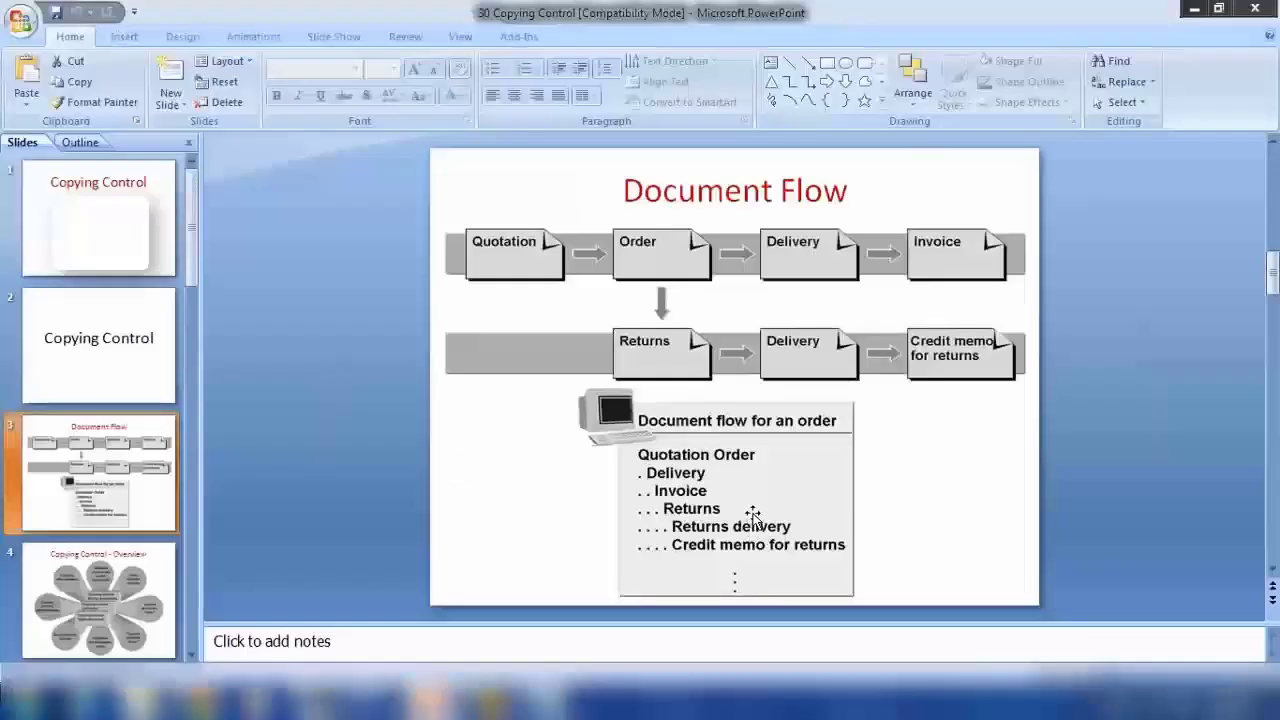
# Step: Present the Document Flow slide, advance to Copying Control - Overview, and exit the slide show
pyautogui.hotkey('shift', 'F5')
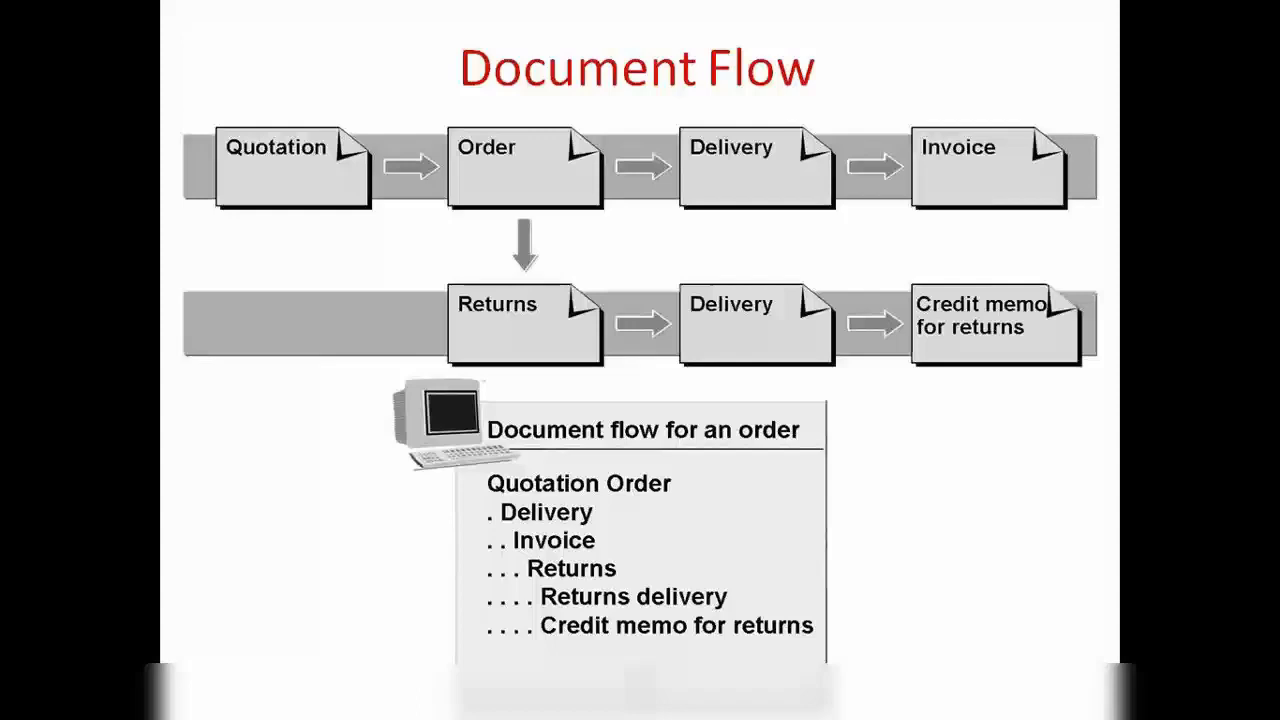
pyautogui.press('Right')
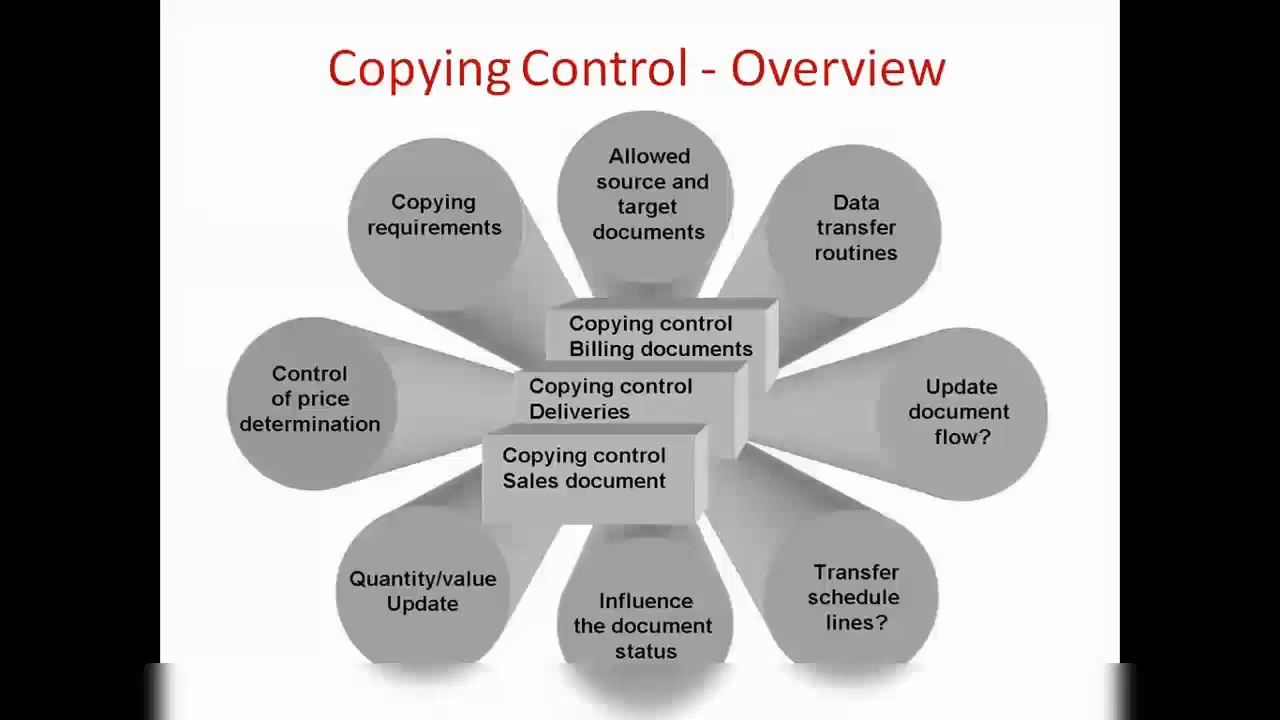
pyautogui.press('Escape')
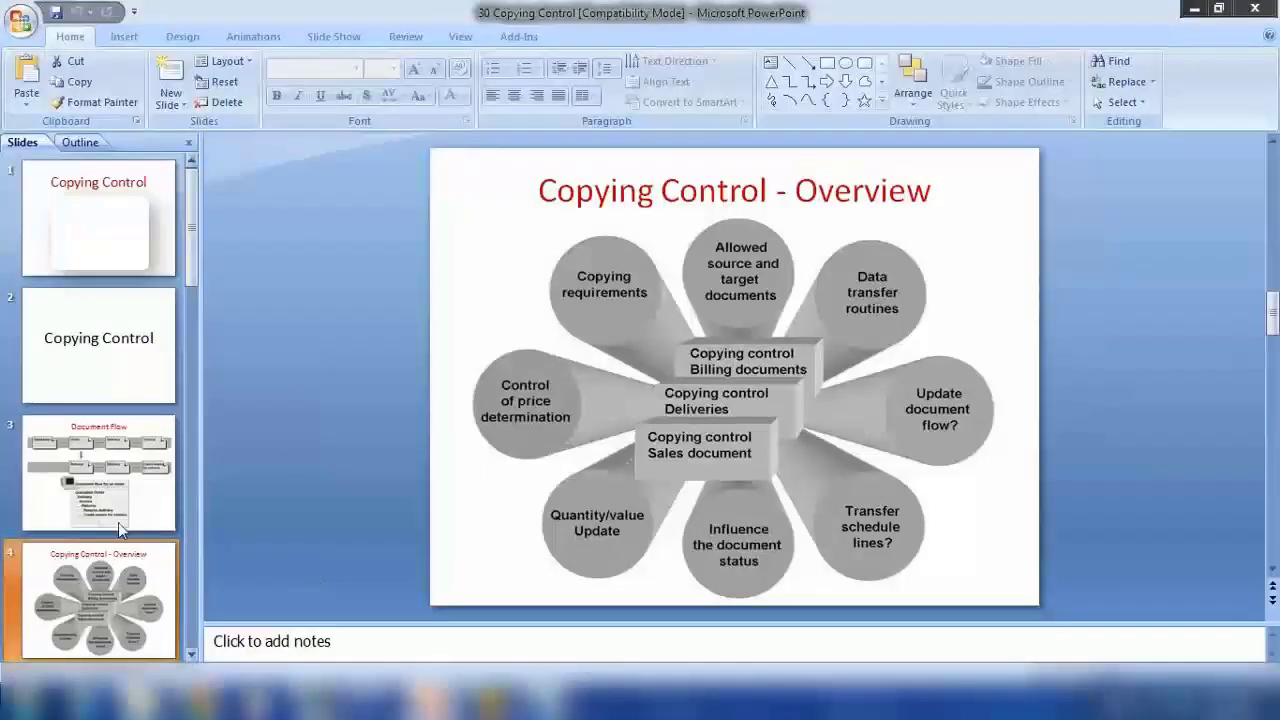
pyautogui.scroll(-3, 117, 525)
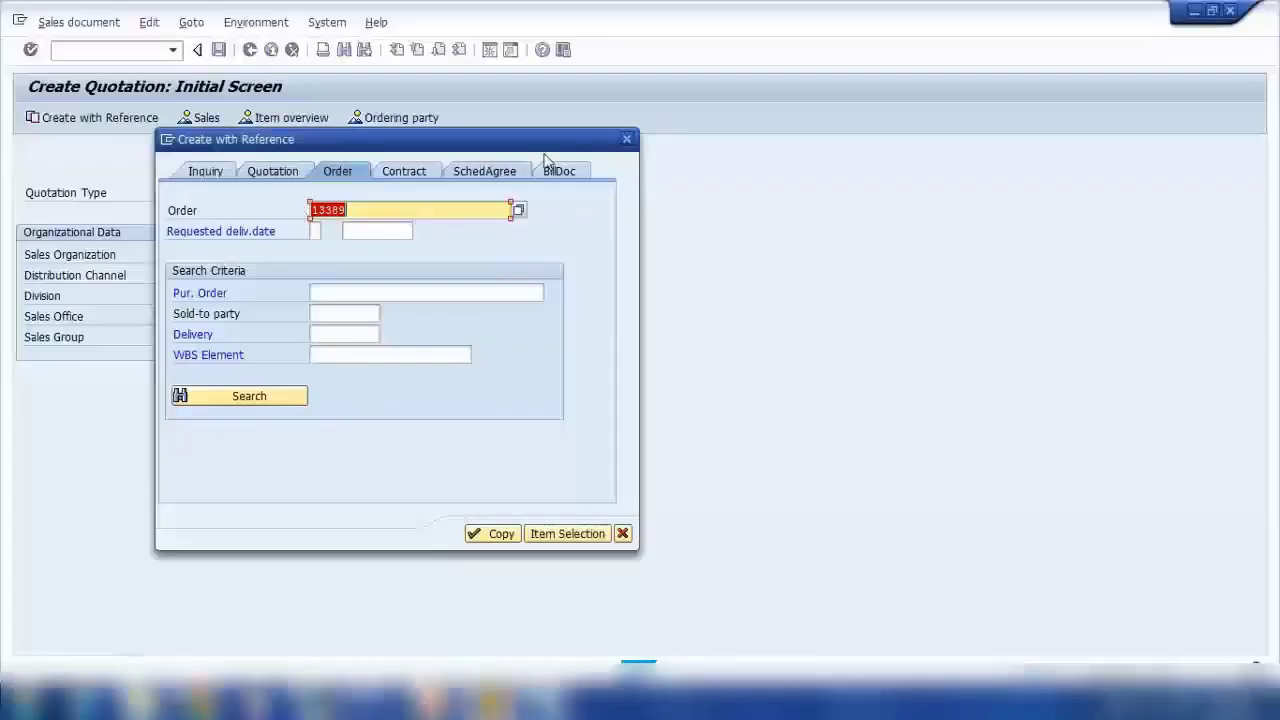
# Step: Run /nspro and open the SAP Reference IMG tree
pyautogui.click(134, 49)
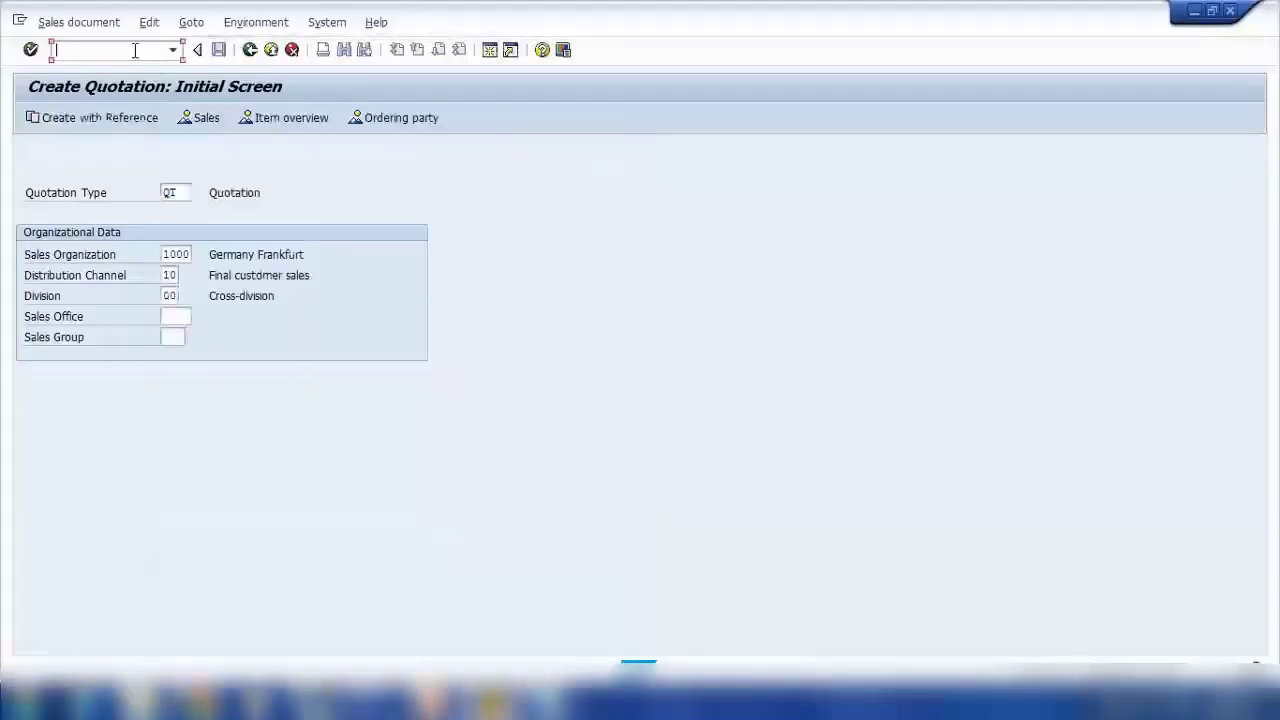
pyautogui.write('/nspro')
pyautogui.press('Return')
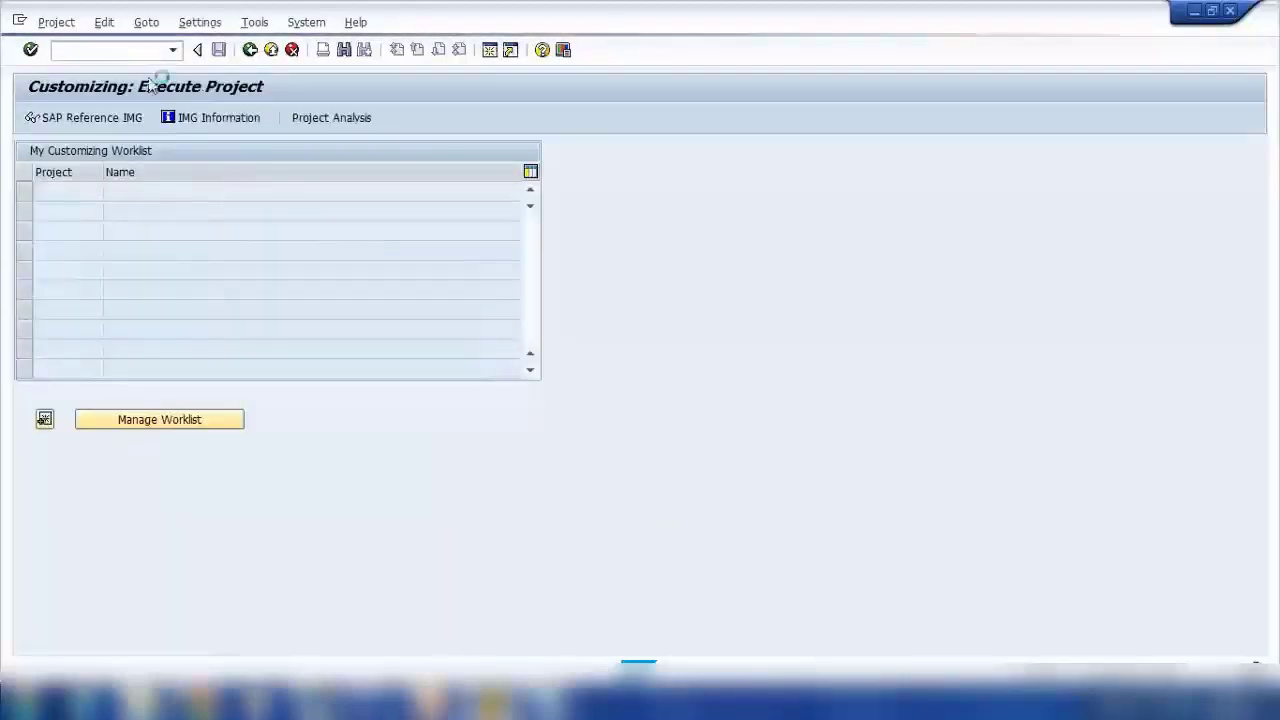
pyautogui.press('F5')
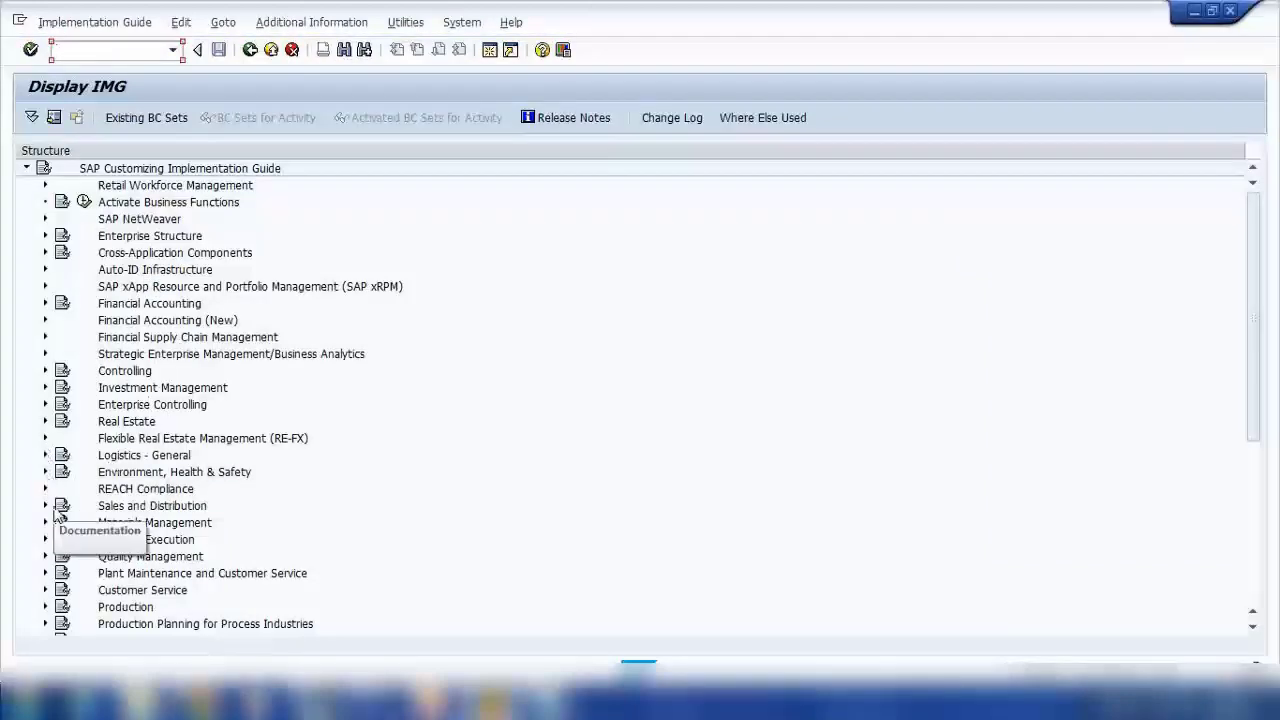
# Step: Expand Sales and Distribution > Sales > Sales Documents, then collapse Sales Documents again
pyautogui.click(44, 506)
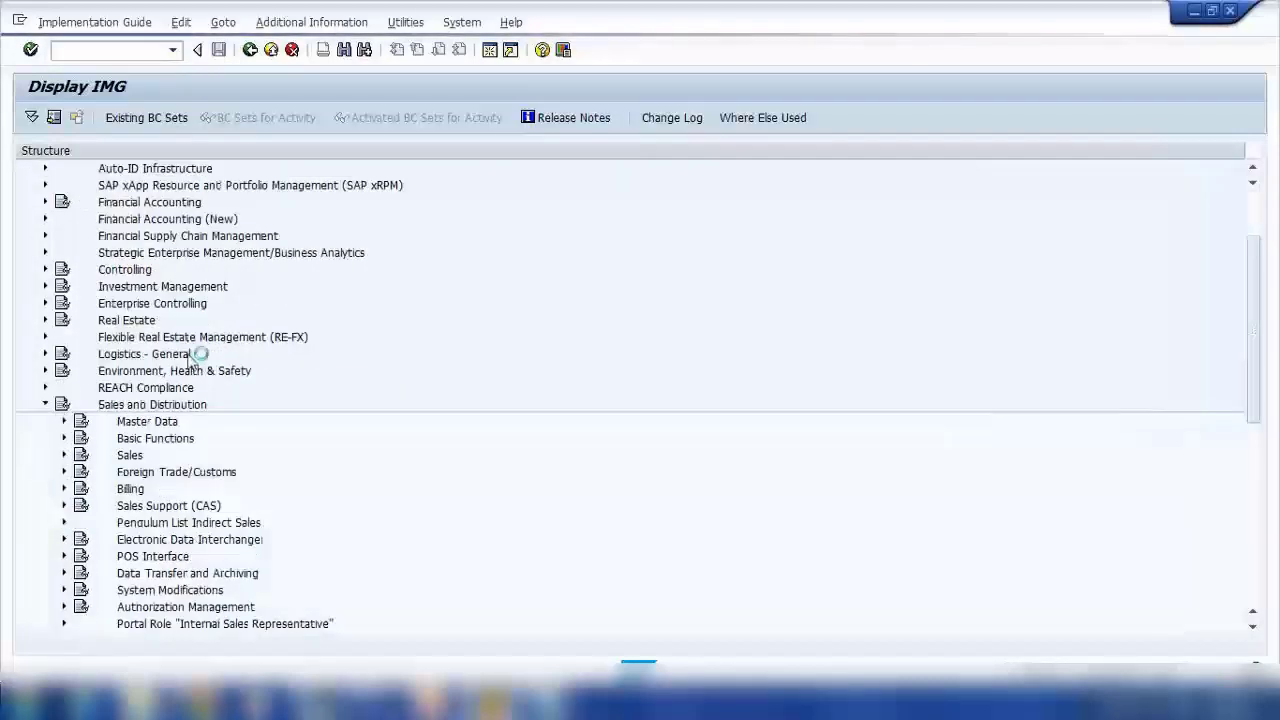
pyautogui.scroll(-2, 200, 351)
pyautogui.click(64, 388)
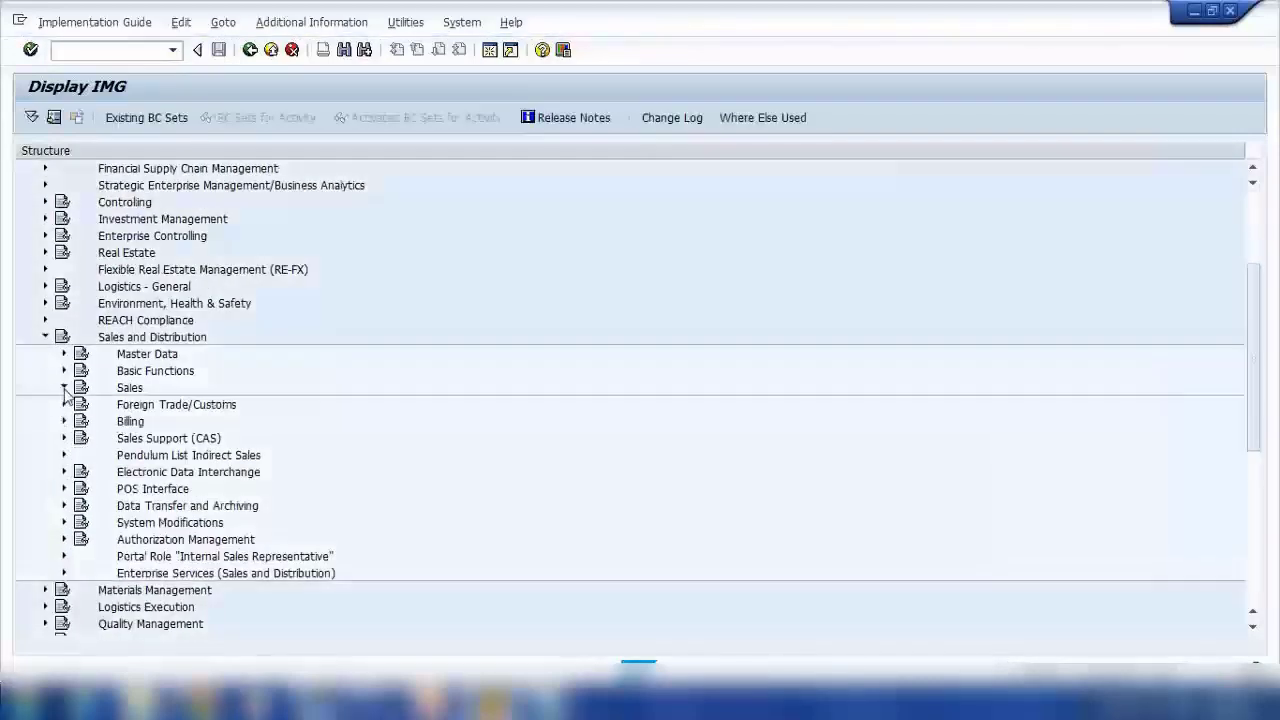
pyautogui.scroll(-2, 143, 421)
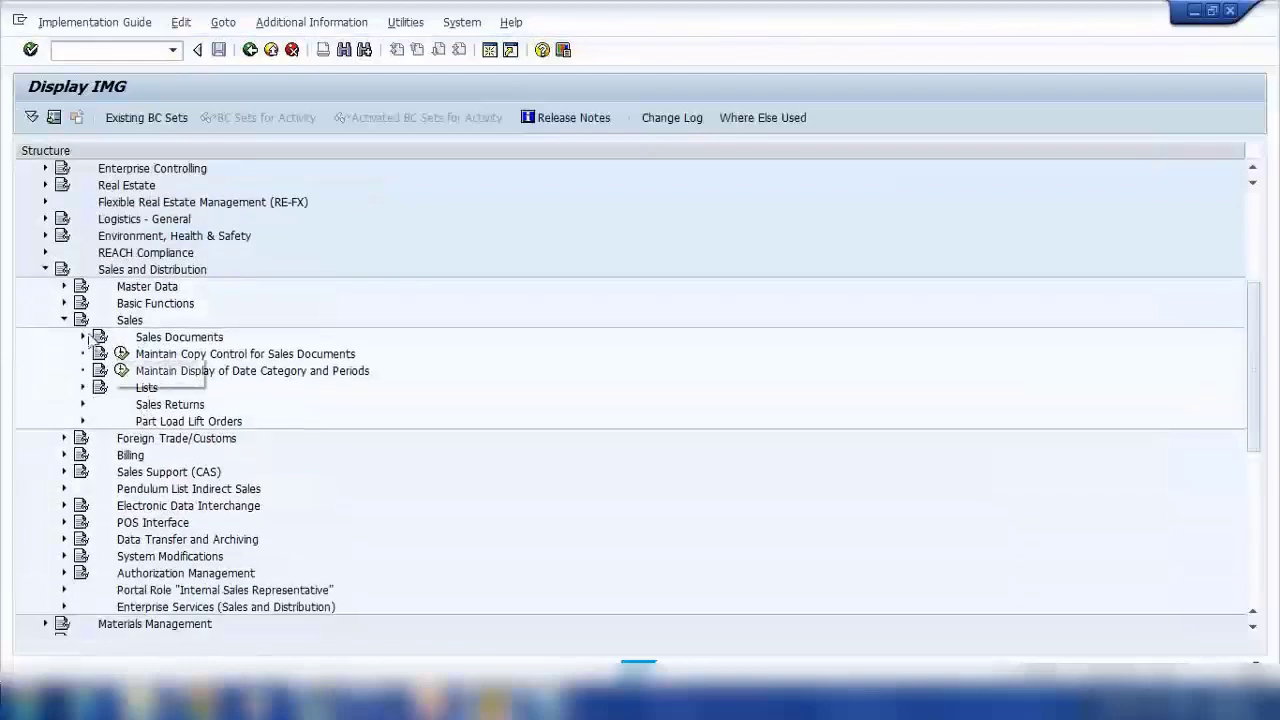
pyautogui.doubleClick(178, 339)
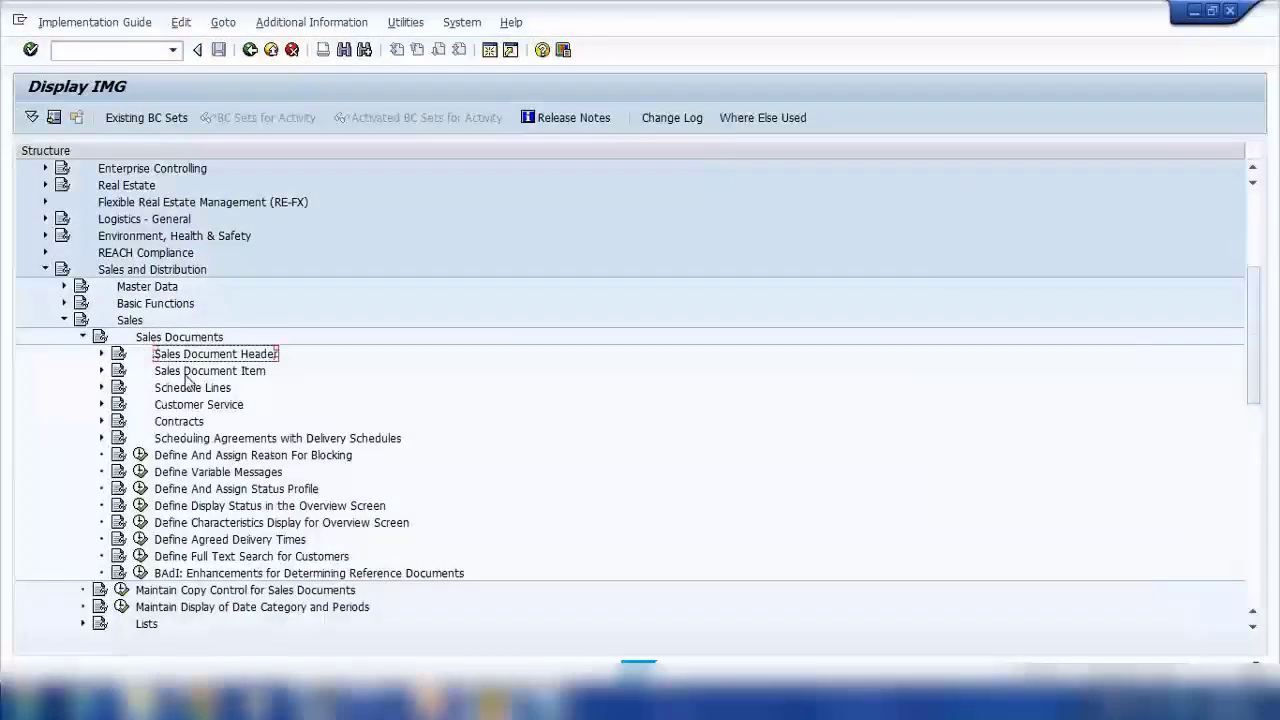
pyautogui.click(84, 339)
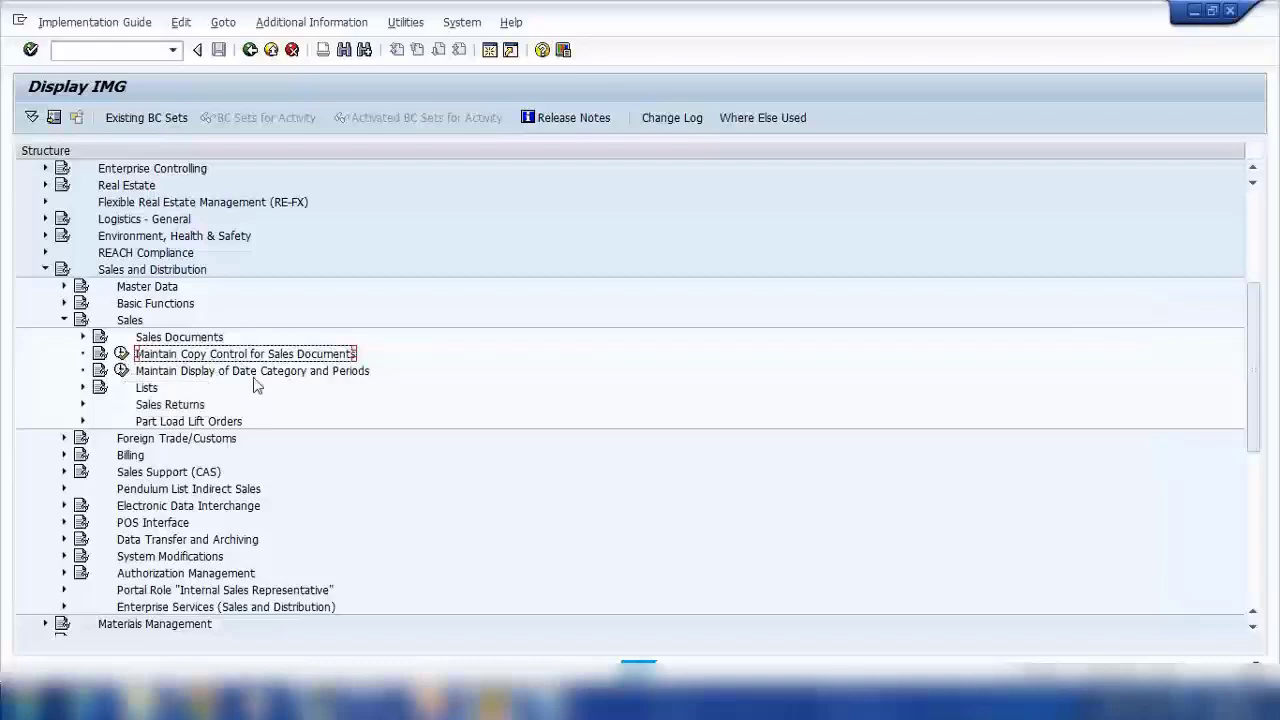
# Step: Expand Billing > Billing Documents and mark the billing and sales copy control activities
pyautogui.click(64, 455)
pyautogui.scroll(-2, 245, 457)
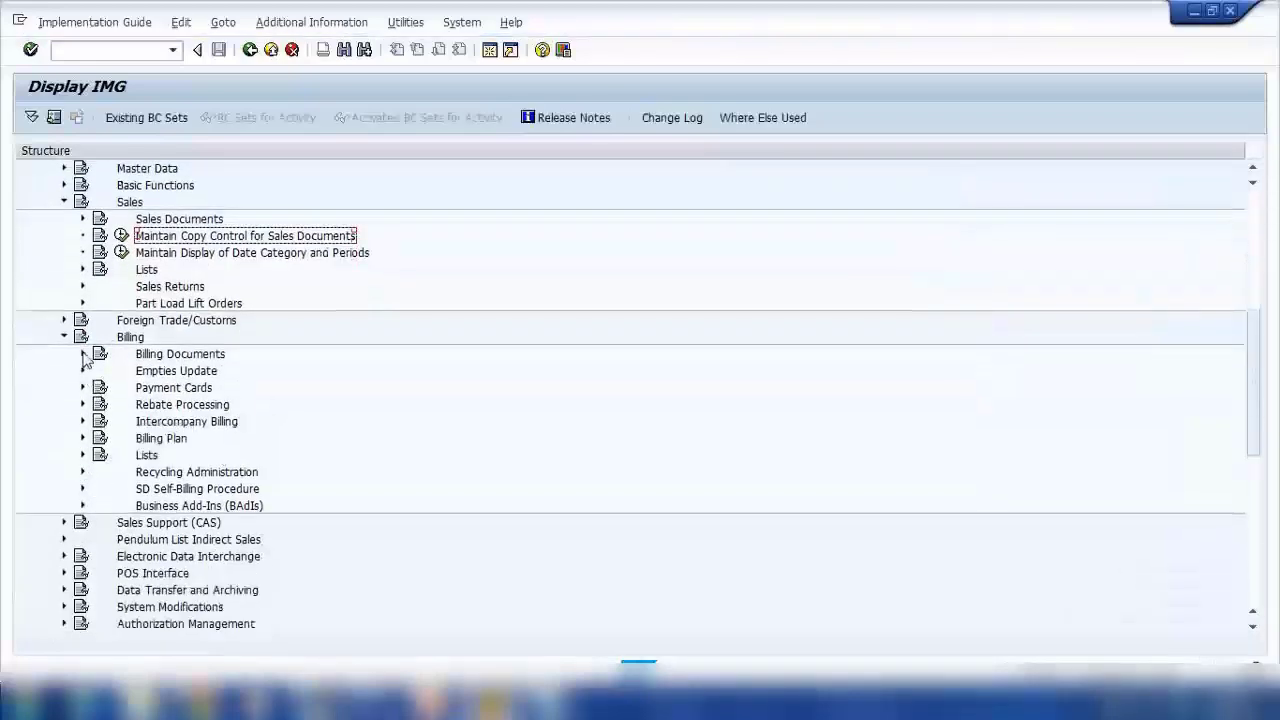
pyautogui.click(83, 354)
pyautogui.click(168, 439)
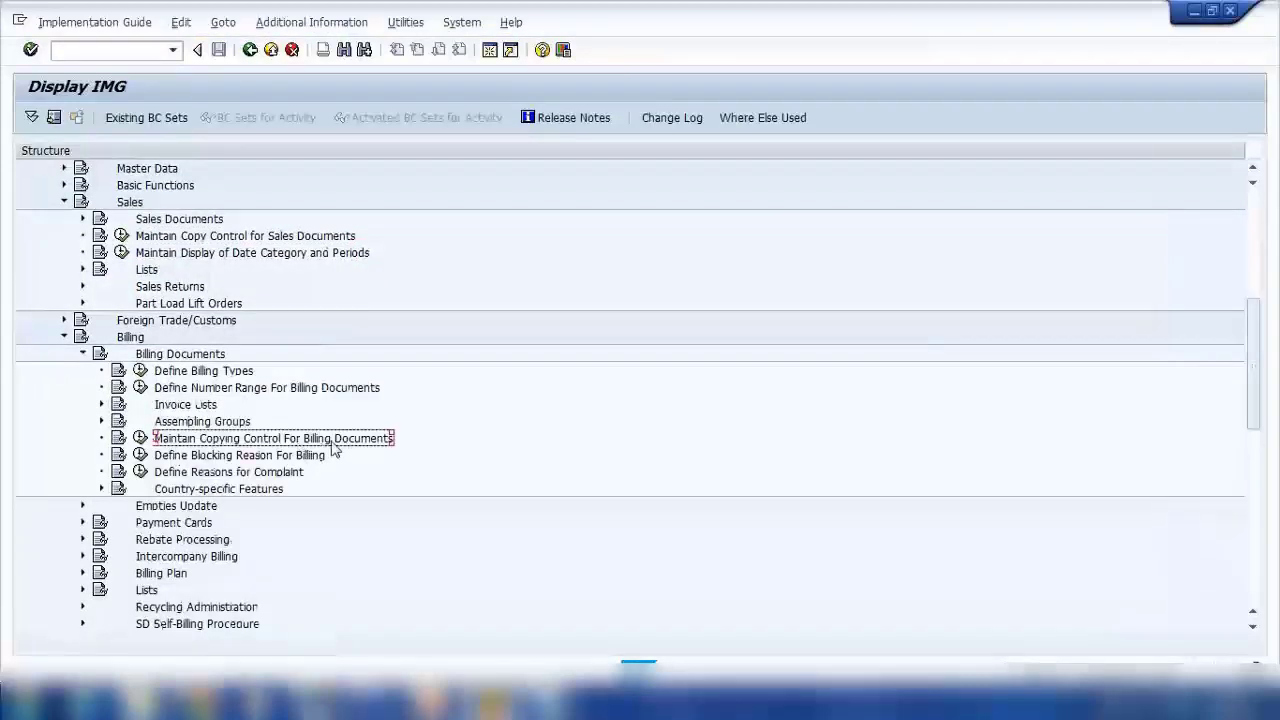
pyautogui.click(170, 237)
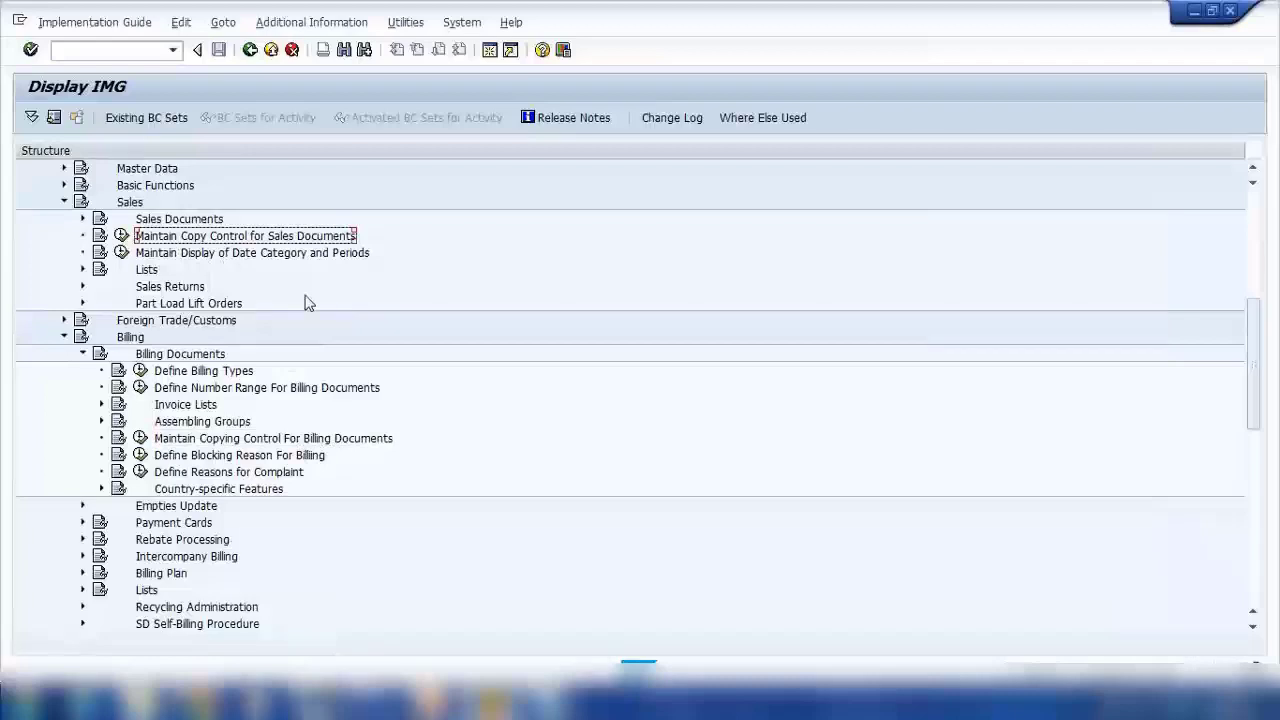
pyautogui.click(552, 700)
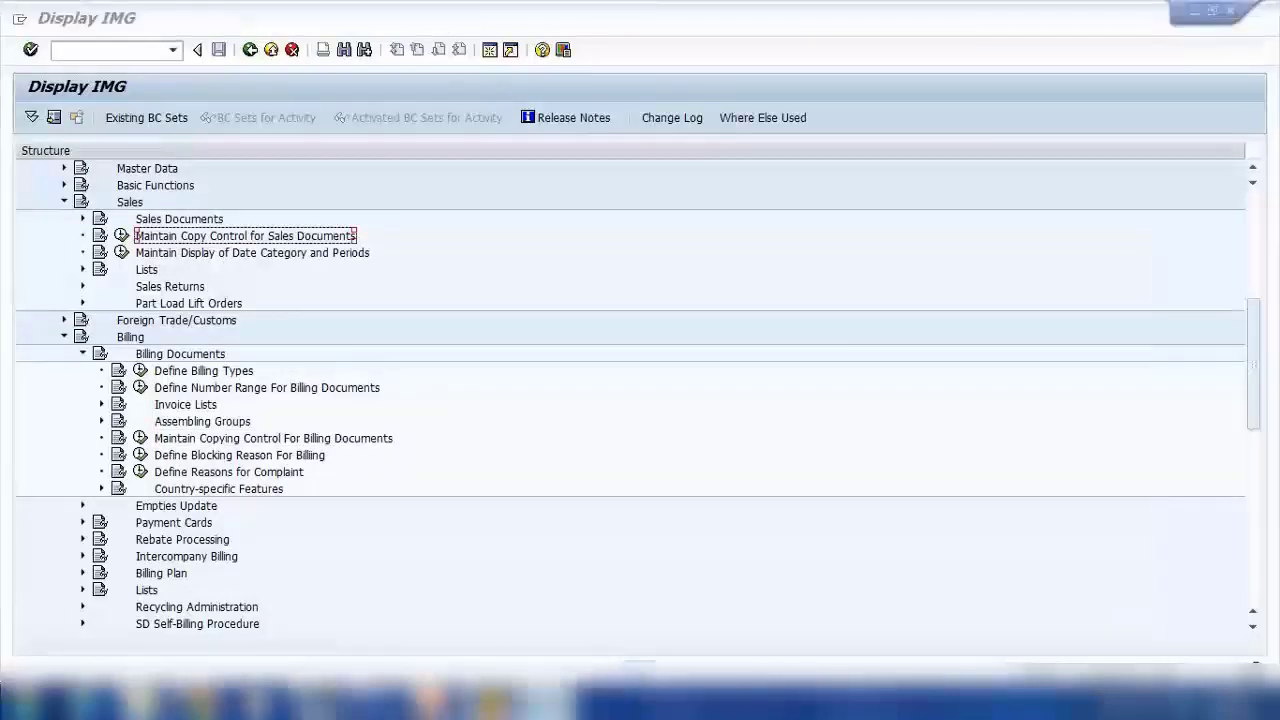
# Step: Highlight Inquiry/Quote/SO, Del and Billing in turn on the notes' flow line
pyautogui.moveTo(89, 118); pyautogui.dragTo(483, 120)
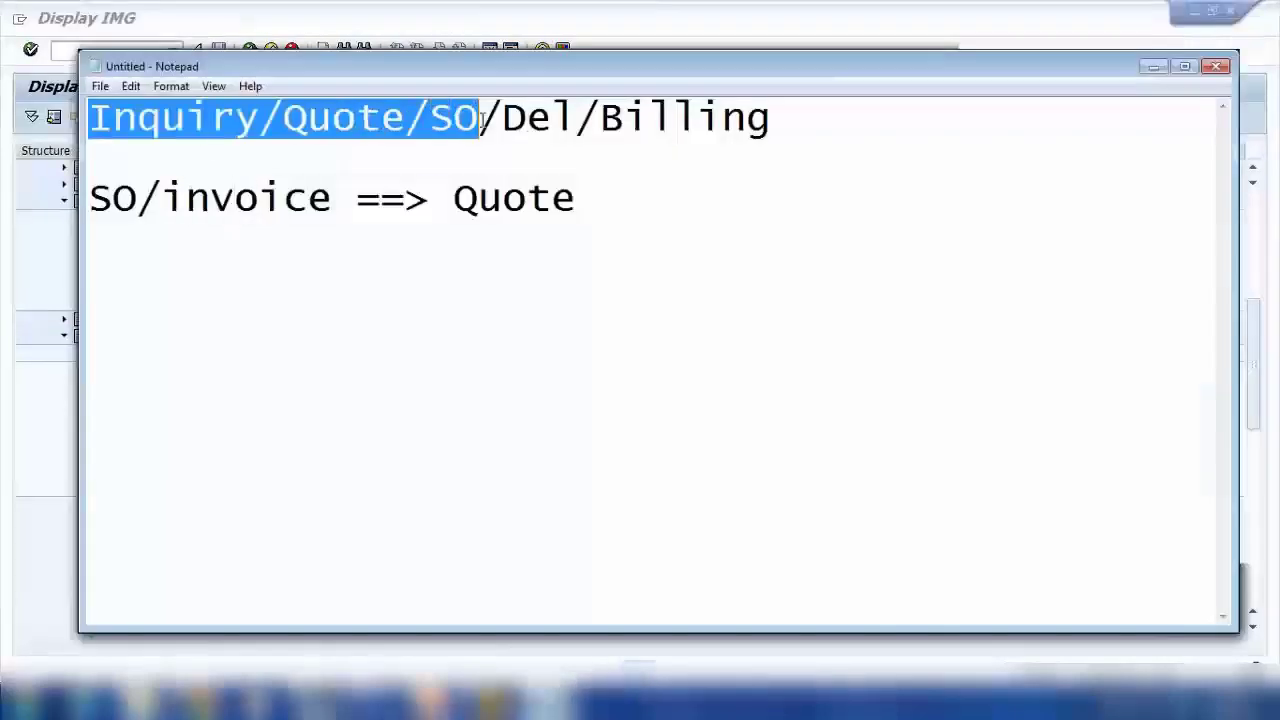
pyautogui.moveTo(602, 118); pyautogui.dragTo(793, 115)
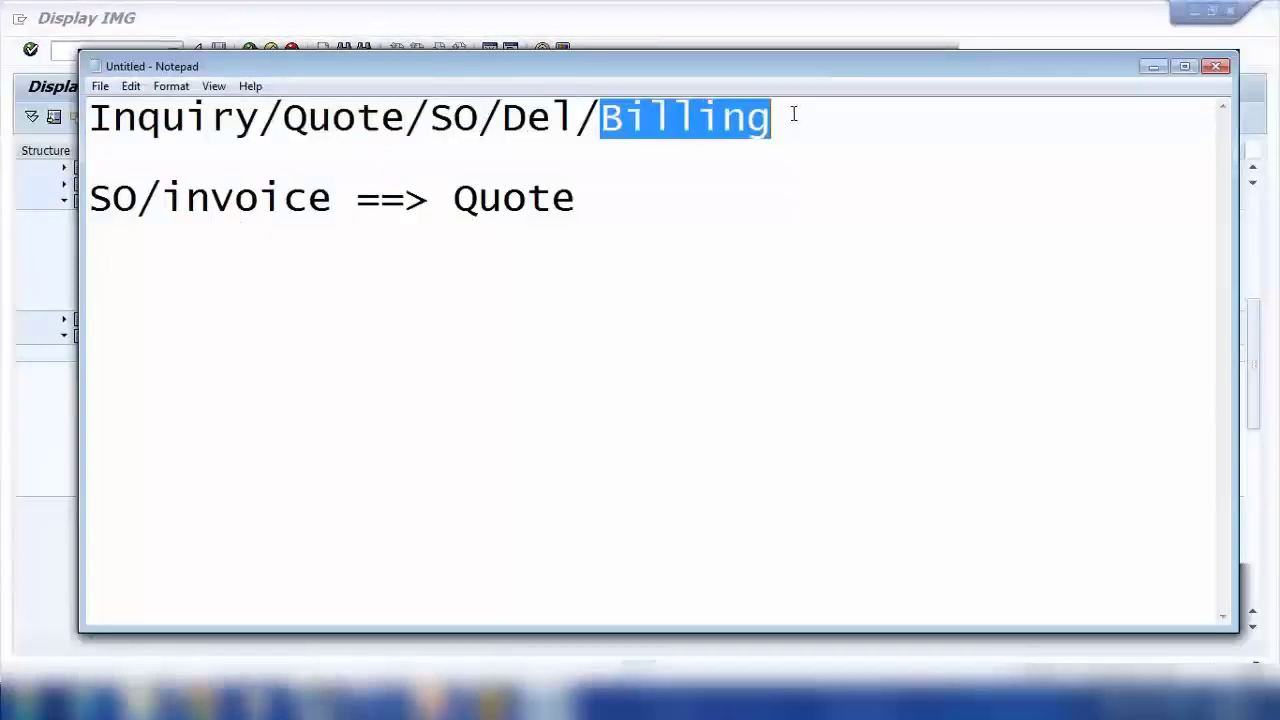
pyautogui.moveTo(503, 118); pyautogui.dragTo(775, 115)
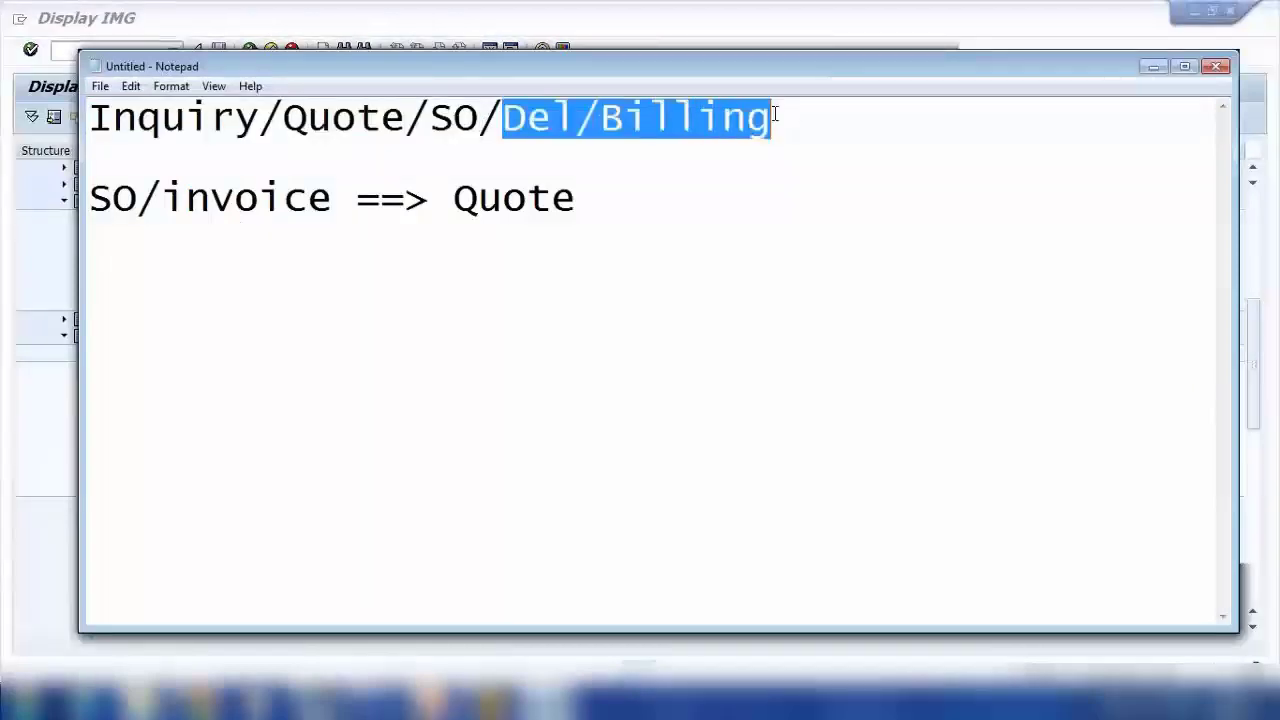
pyautogui.click(551, 119)
pyautogui.moveTo(506, 118); pyautogui.dragTo(588, 115)
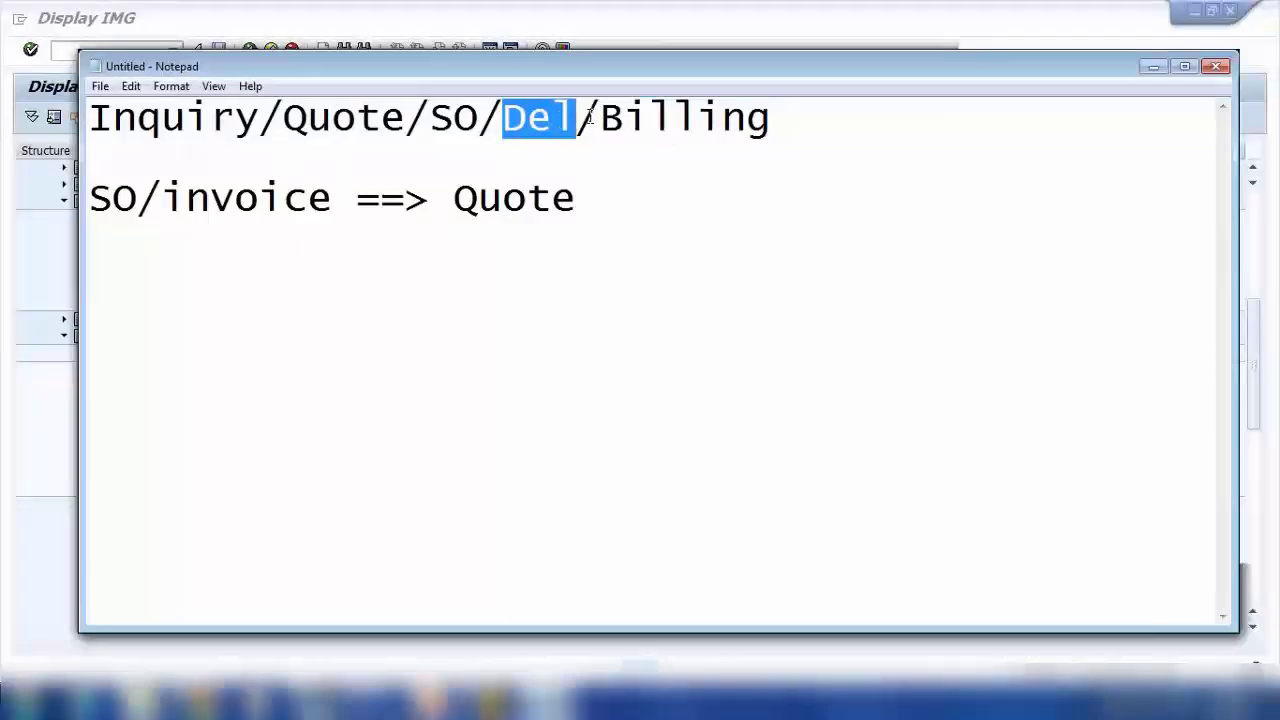
pyautogui.moveTo(603, 119); pyautogui.dragTo(800, 116)
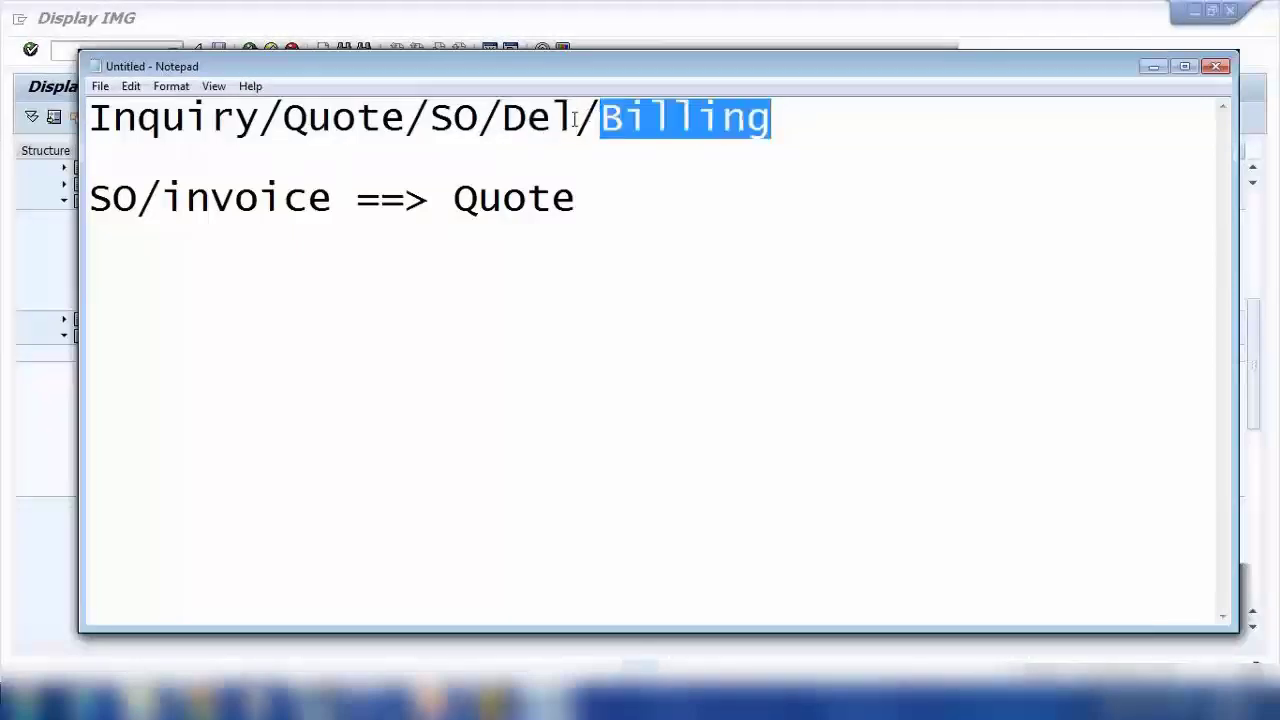
pyautogui.moveTo(575, 118); pyautogui.dragTo(128, 118)
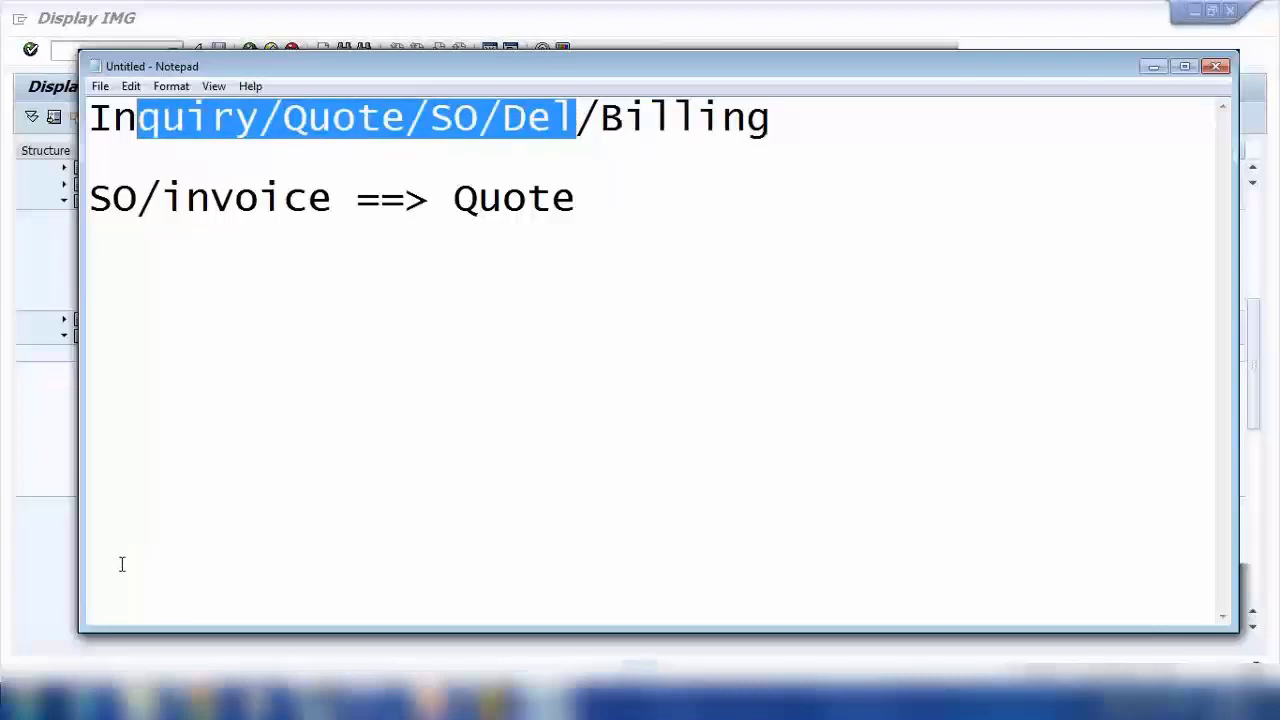
pyautogui.click(14, 491)
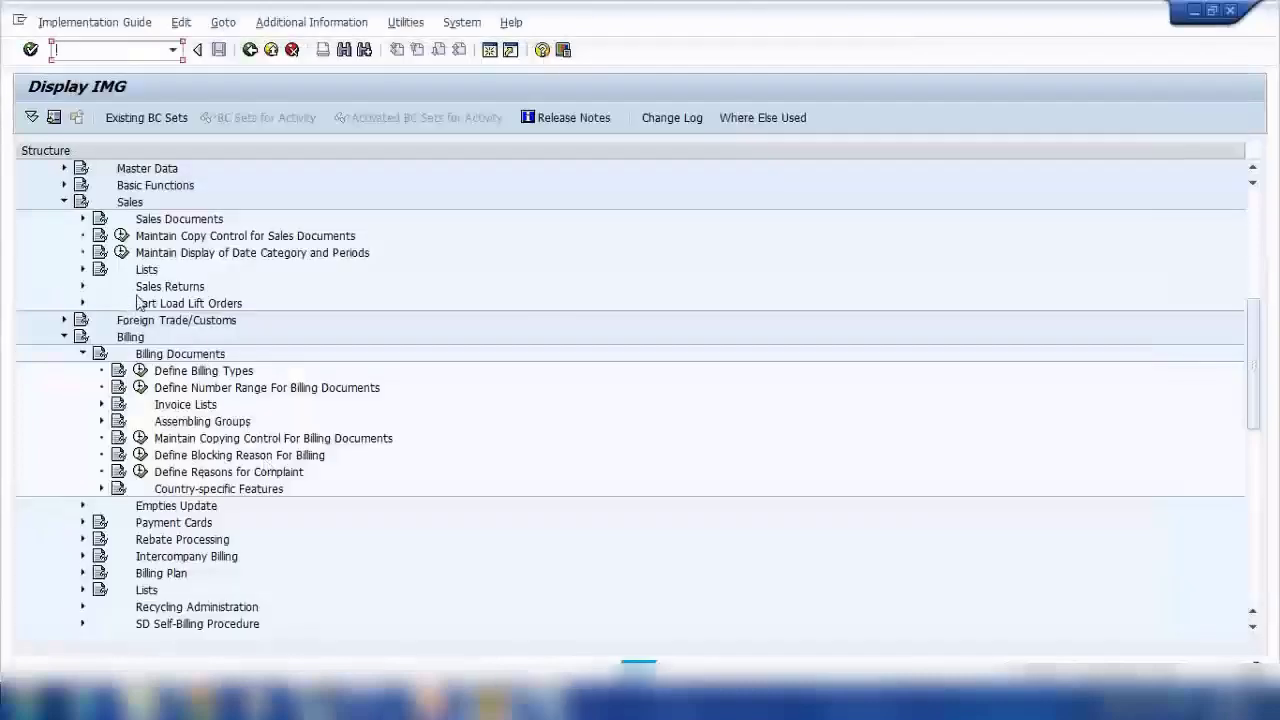
# Step: Execute Maintain Copy Control for Sales Documents to bring up its activity choices
pyautogui.click(205, 236)
pyautogui.scroll(3, 172, 392)
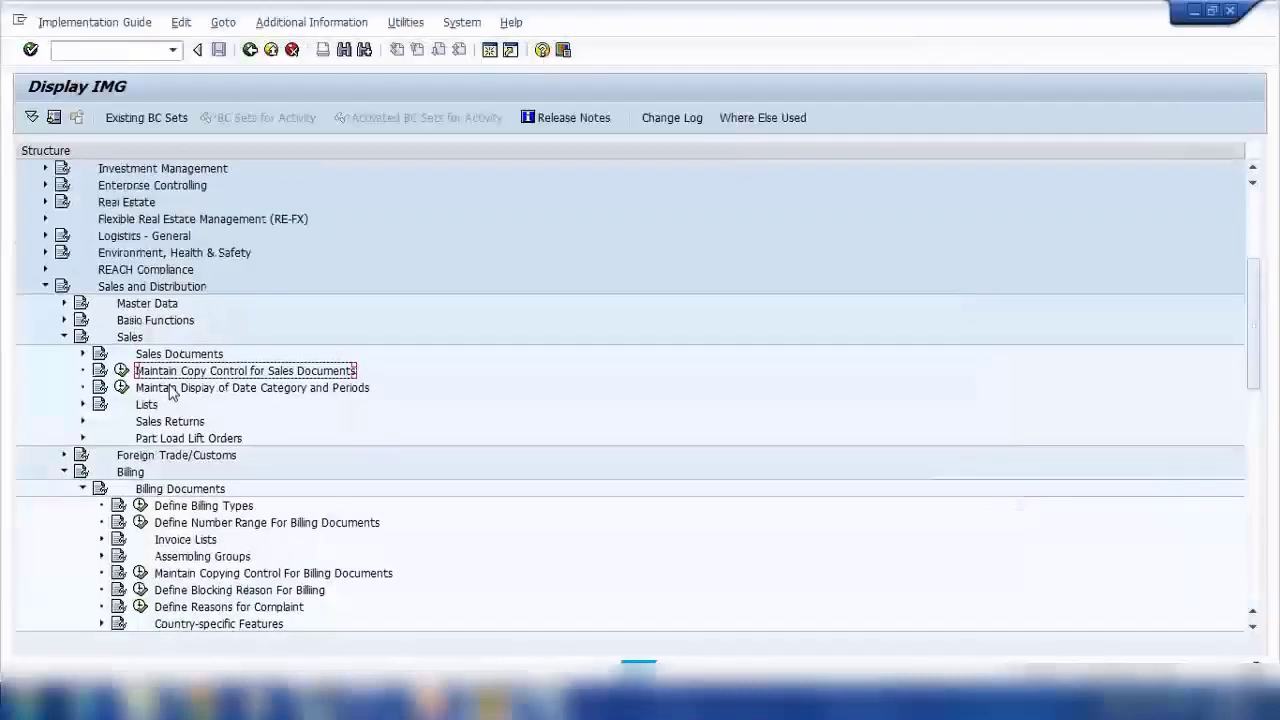
pyautogui.click(121, 371)
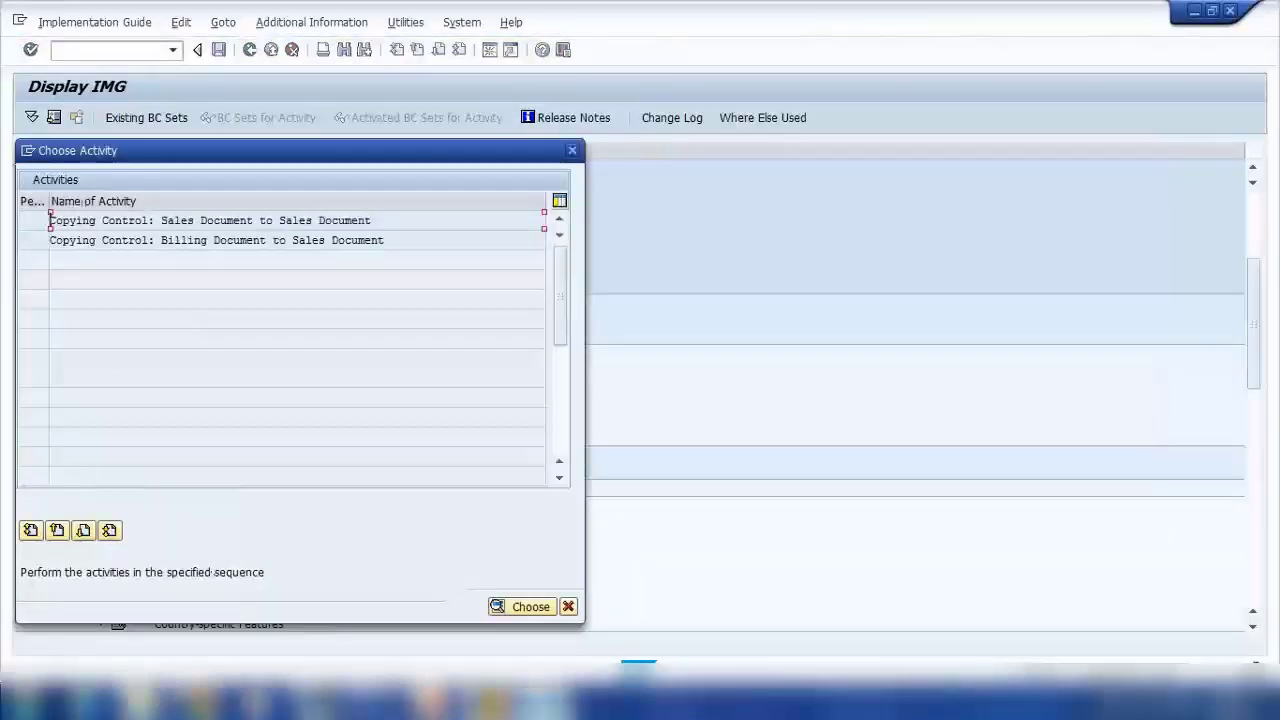
# Step: Delete 'Inquiry/' so the notes' flow line reads 'Quote/SO/Del/Billing'
pyautogui.click(546, 705)
pyautogui.click(260, 198)
pyautogui.moveTo(286, 117); pyautogui.dragTo(481, 114)
pyautogui.moveTo(283, 117)
pyautogui.mouseDown()
pyautogui.moveTo(89, 117)
pyautogui.moveTo(294, 121)
pyautogui.mouseUp()
pyautogui.press('Delete')
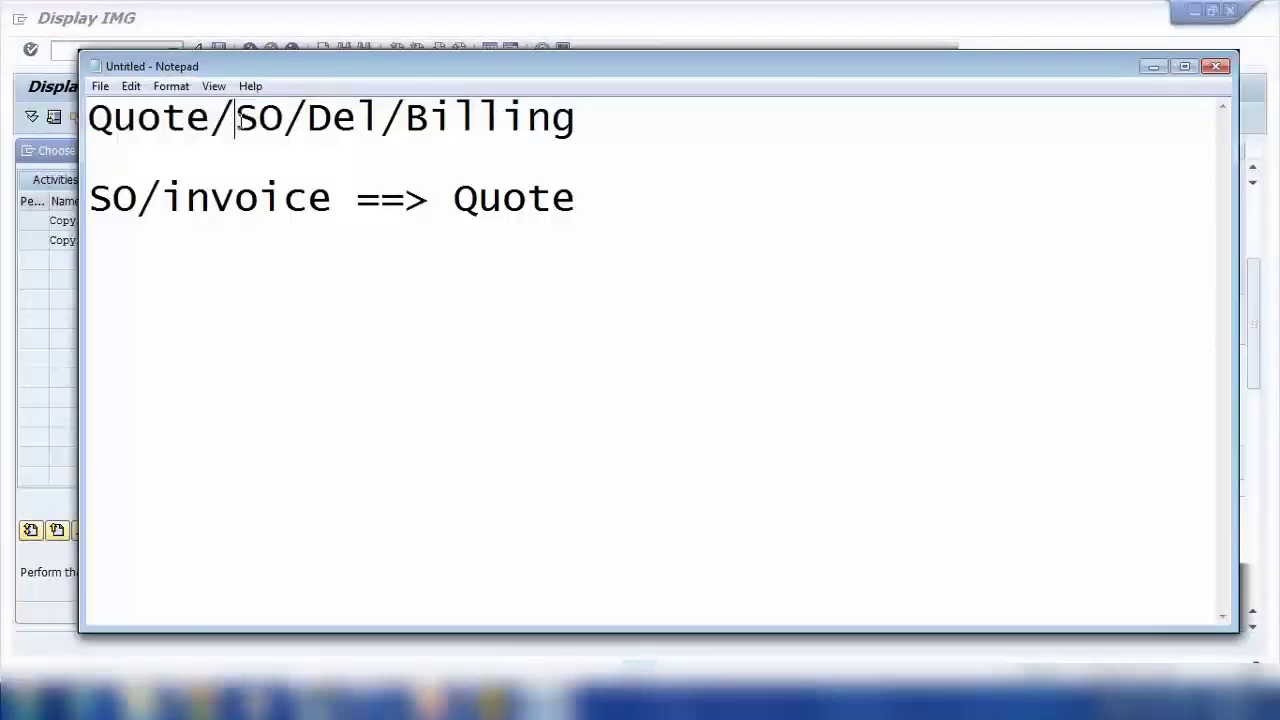
# Step: Open the sales-document-to-sales-document copying control activity in SAP
pyautogui.moveTo(236, 118); pyautogui.dragTo(106, 118)
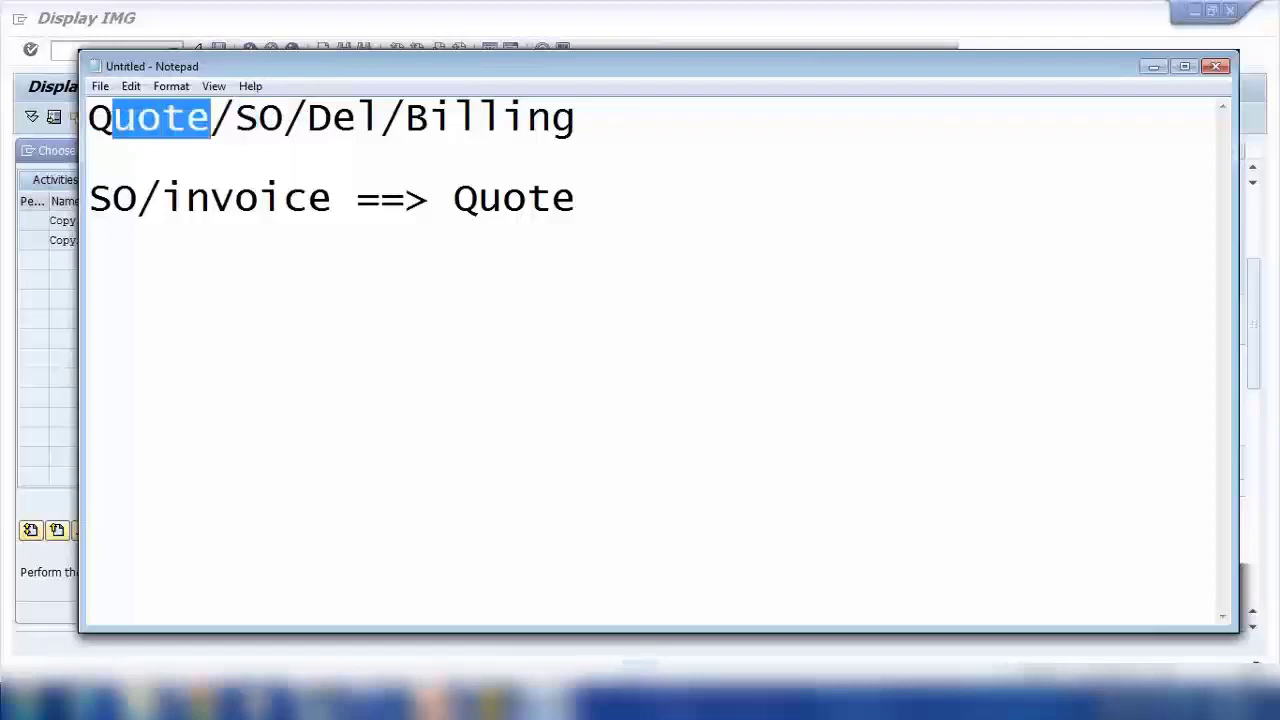
pyautogui.click(548, 700)
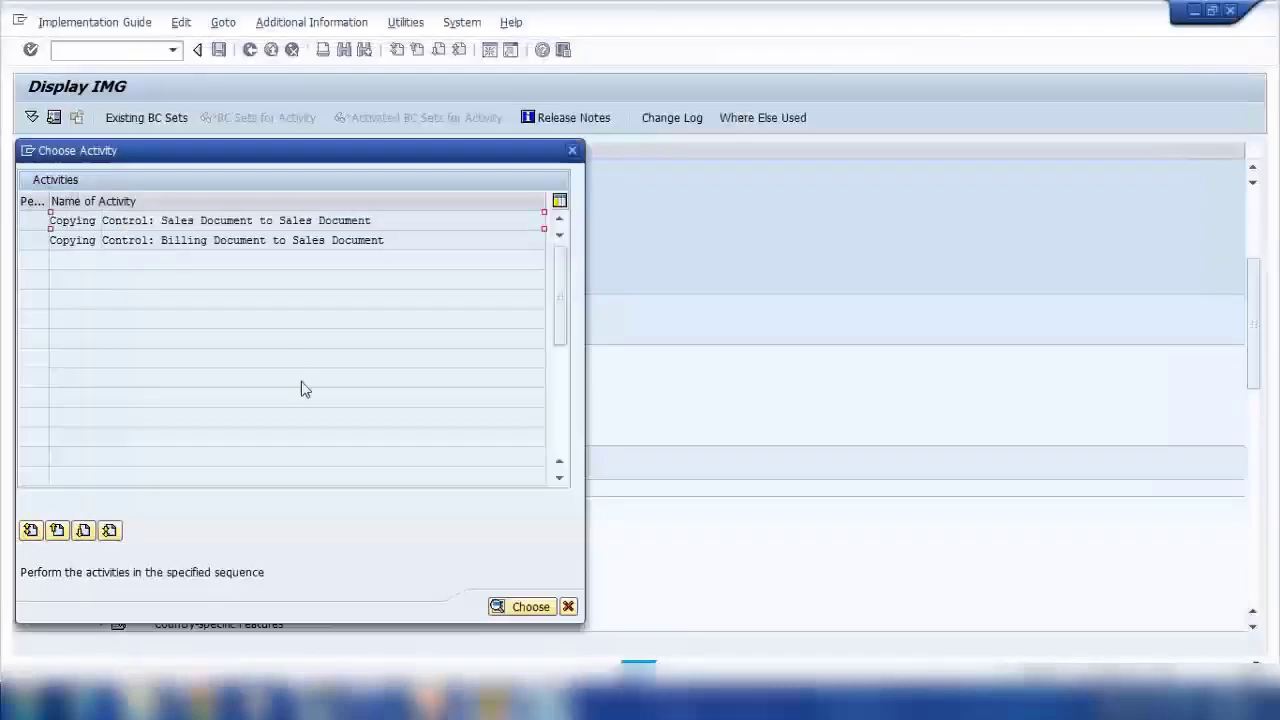
pyautogui.doubleClick(237, 220)
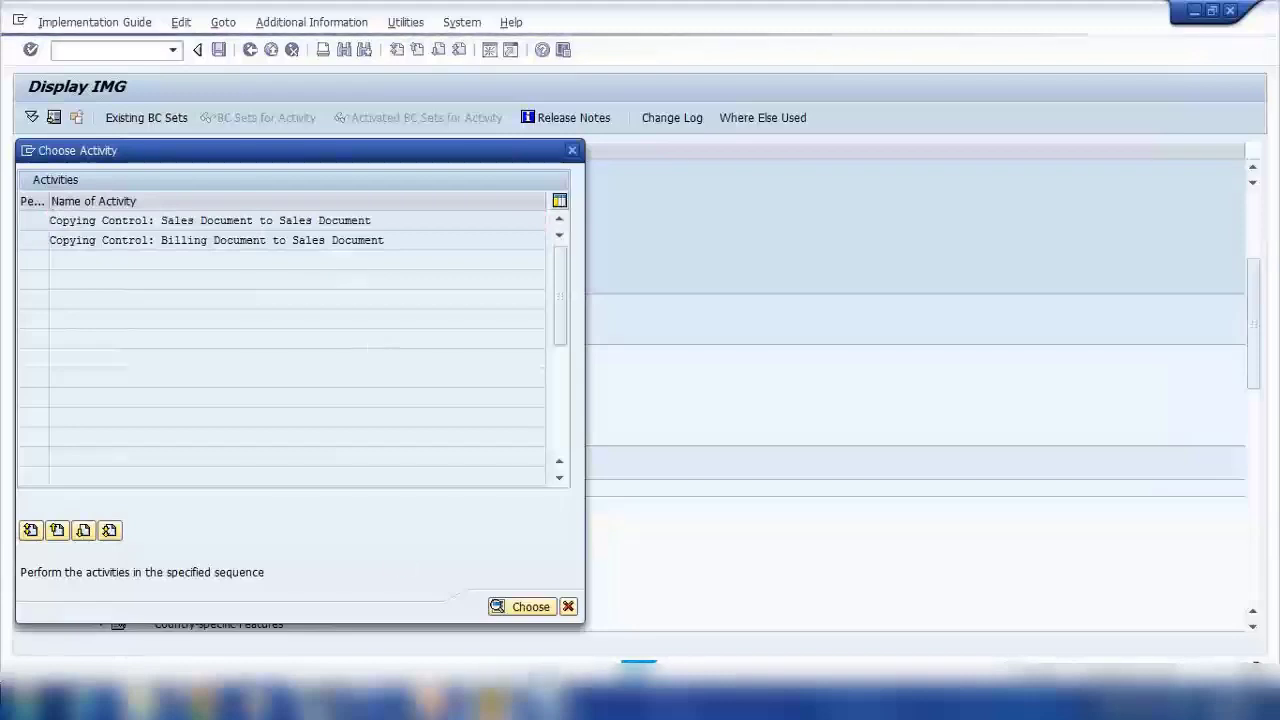
# Step: Add a new Notepad line reading 'Quote ==> SO'
pyautogui.click(548, 700)
pyautogui.click(243, 191)
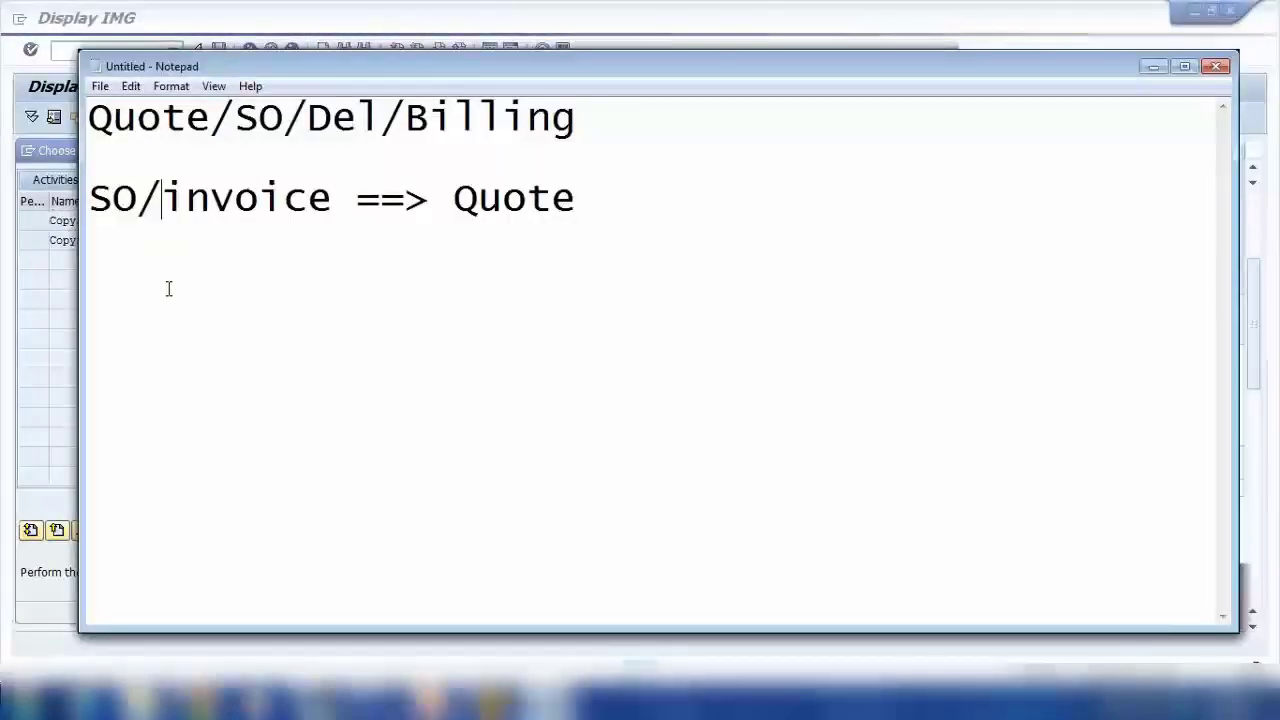
pyautogui.click(694, 195)
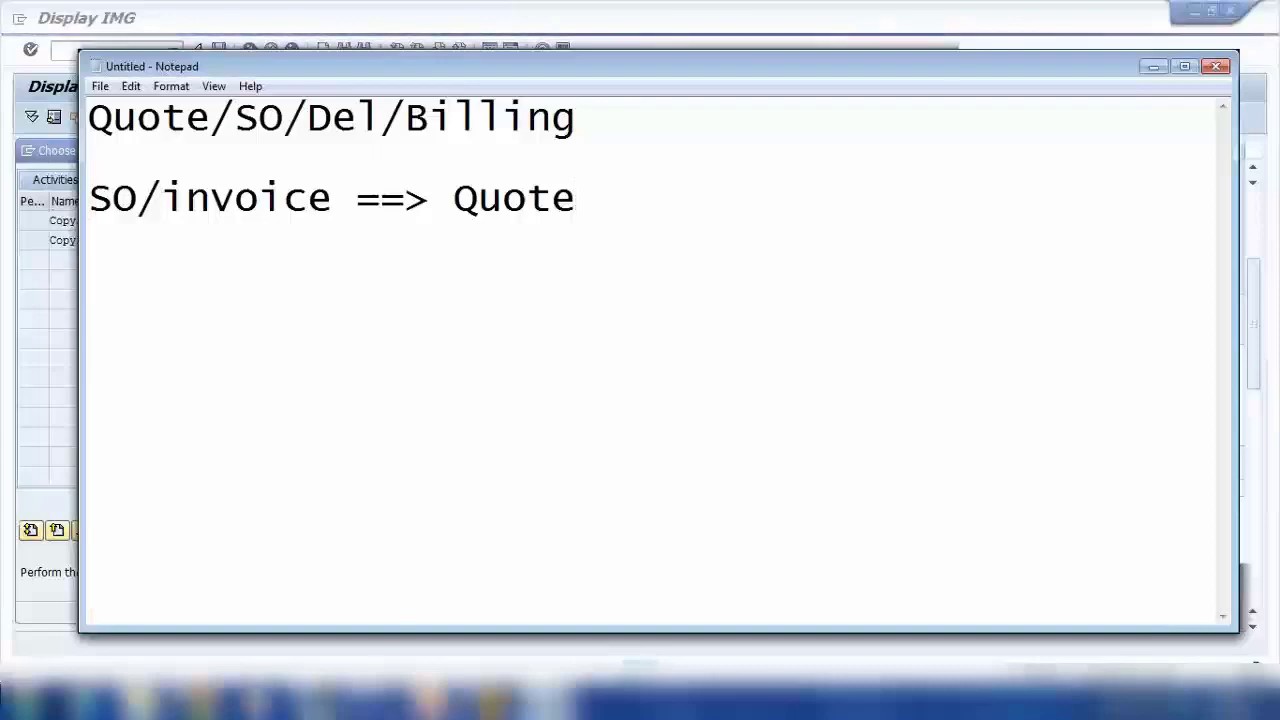
pyautogui.write('Quote ==> SO')
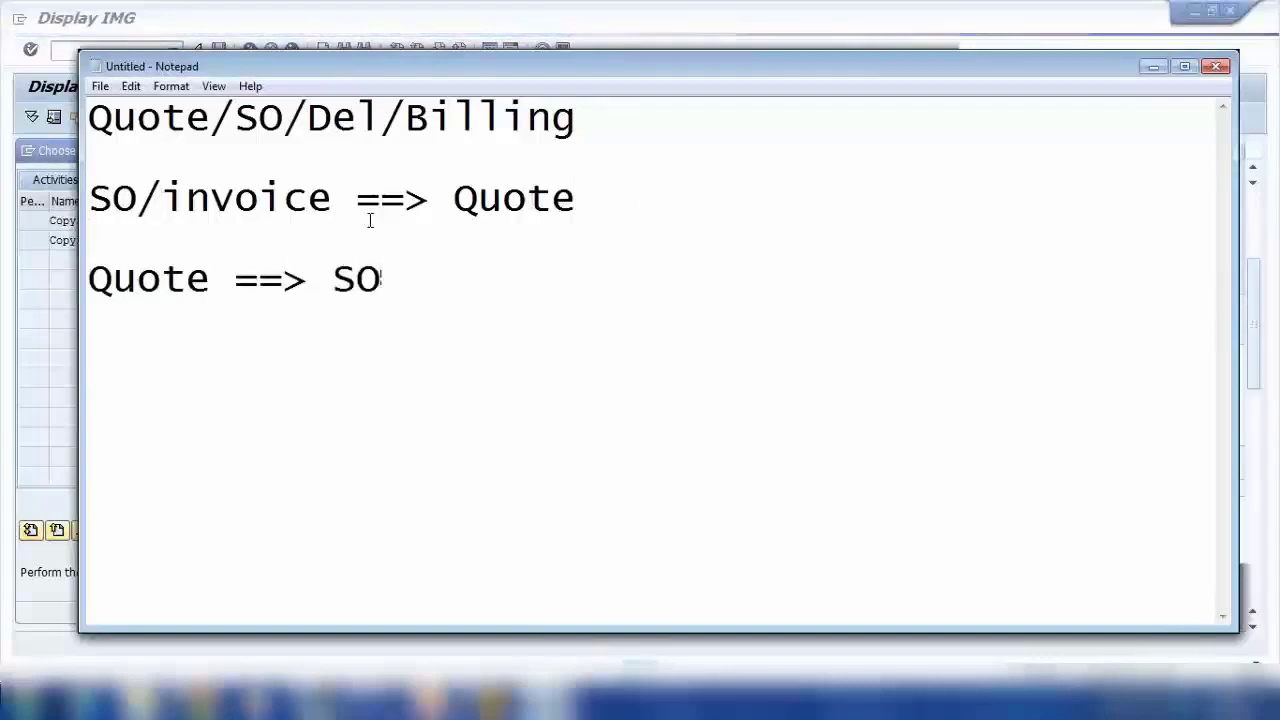
pyautogui.hotkey('alt', 'Tab')
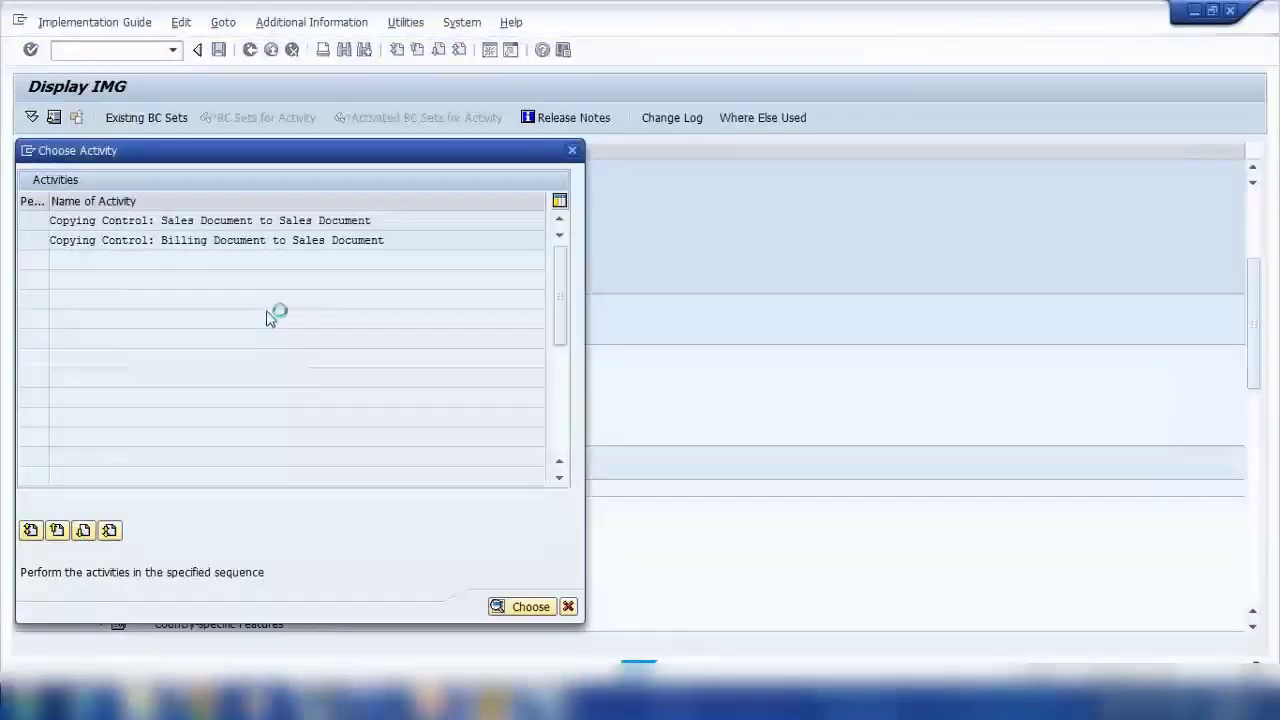
pyautogui.hotkey('alt', 'Tab')
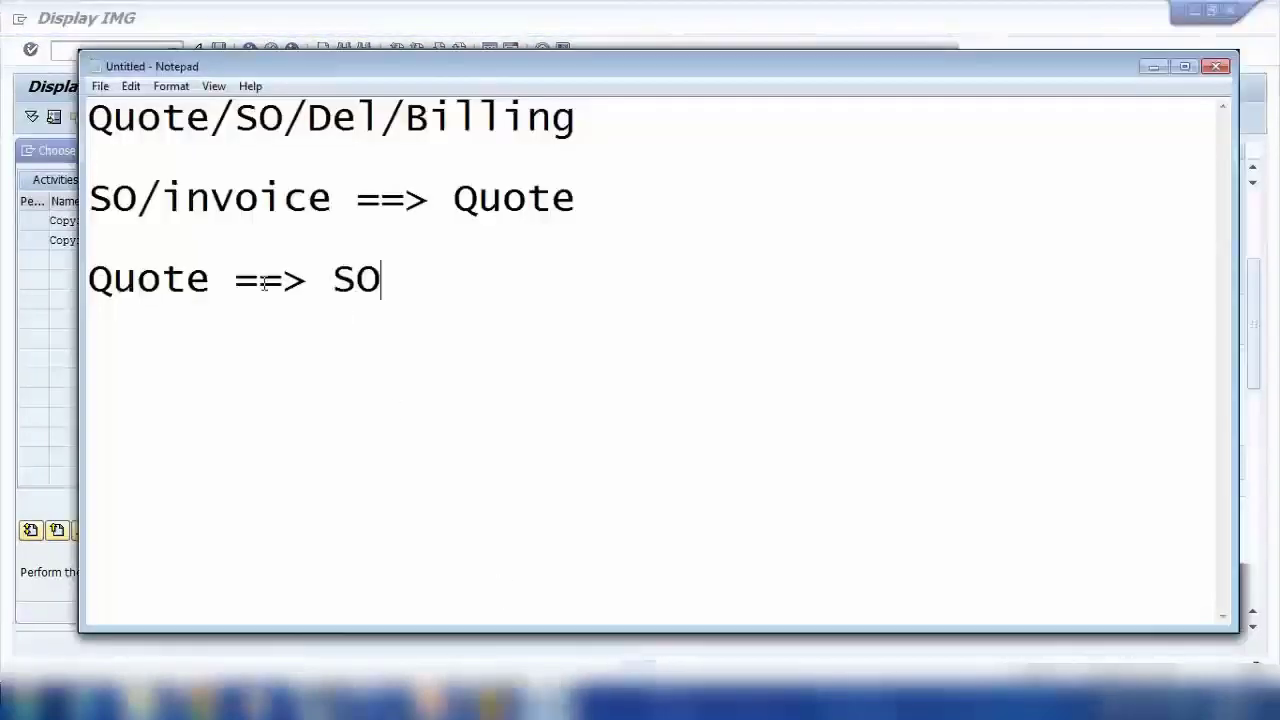
# Step: Correct the note line to 'Quote (QT) ==> SO (OR)'
pyautogui.click(219, 292)
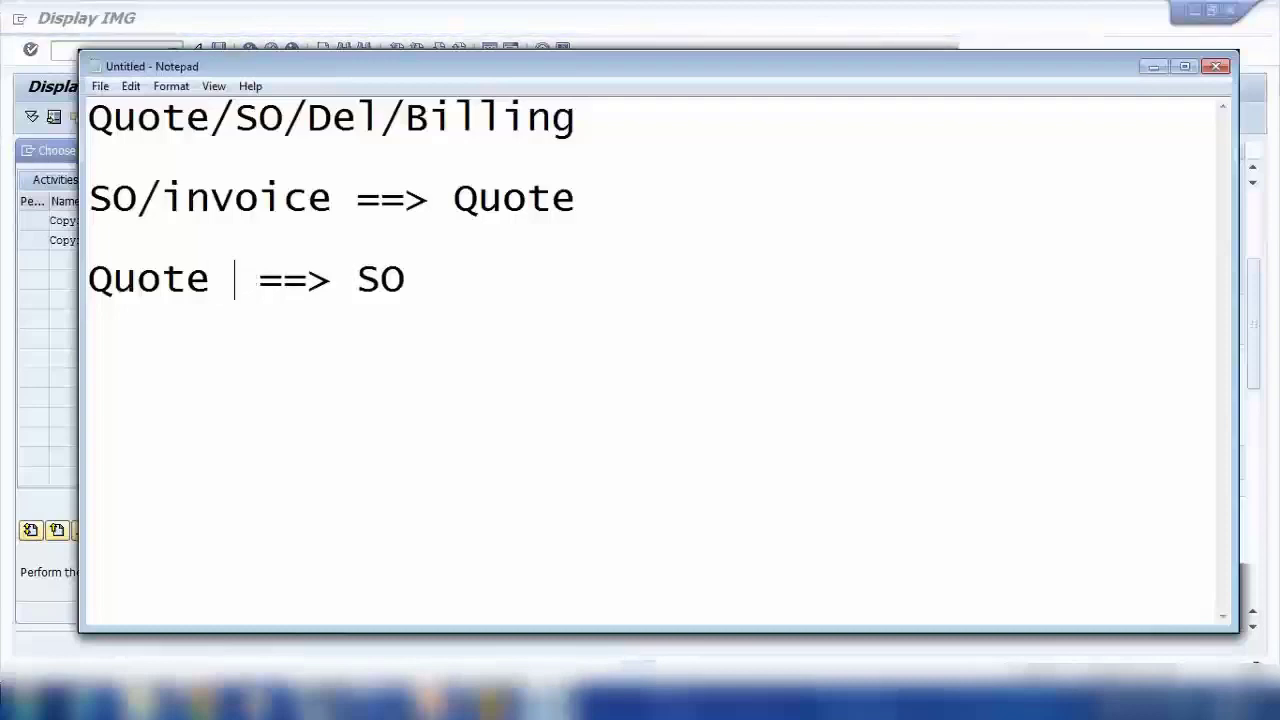
pyautogui.write('AG')
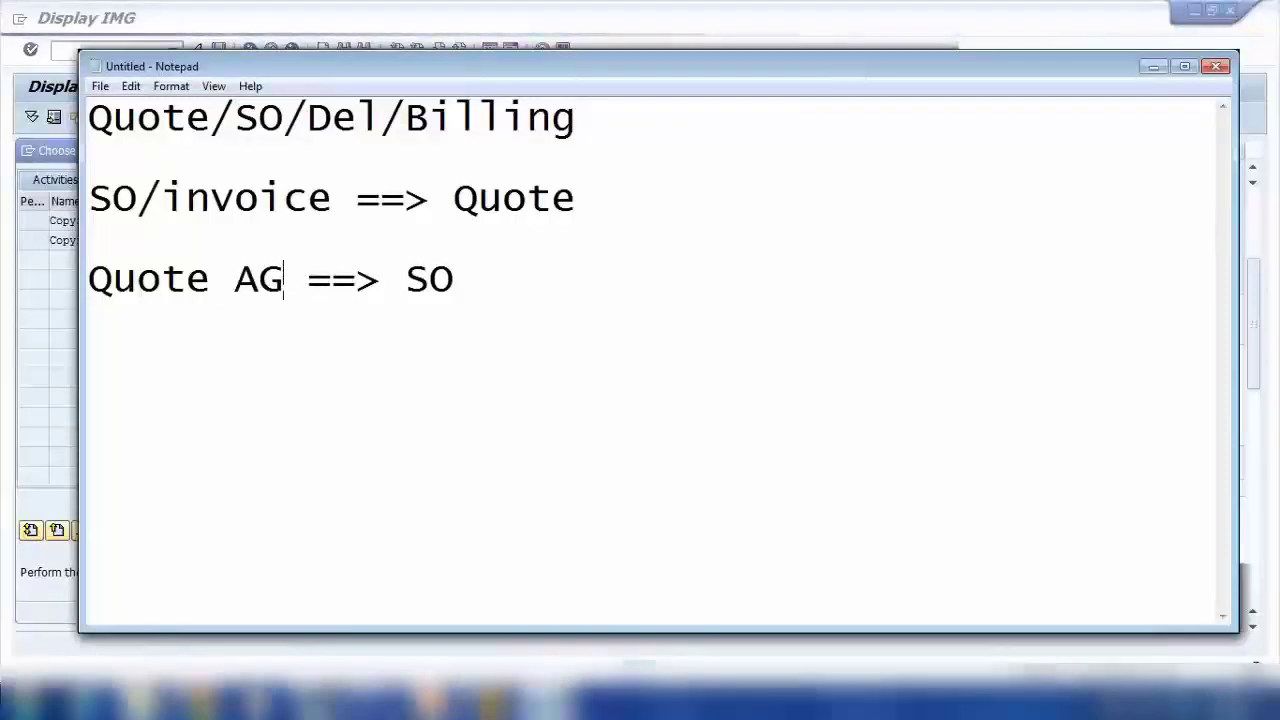
pyautogui.press('BackSpace')
pyautogui.press('BackSpace')
pyautogui.write('qt')
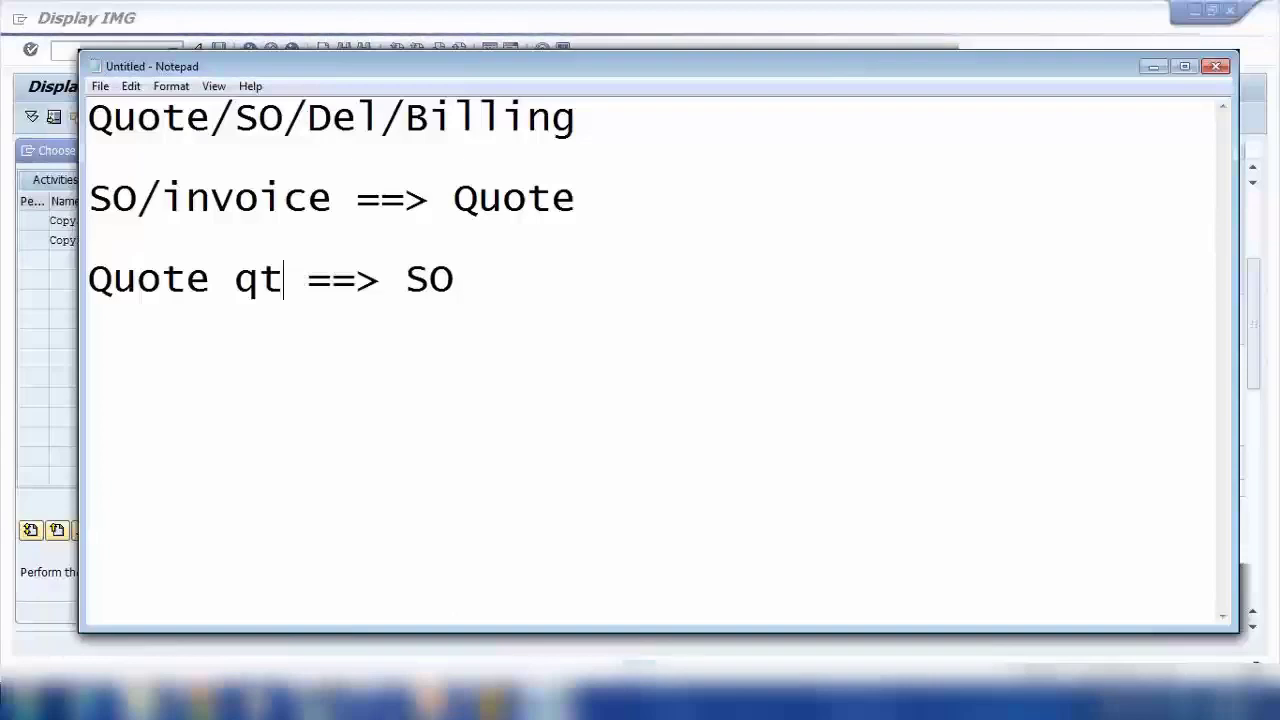
pyautogui.press('BackSpace')
pyautogui.press('BackSpace')
pyautogui.write('QT')
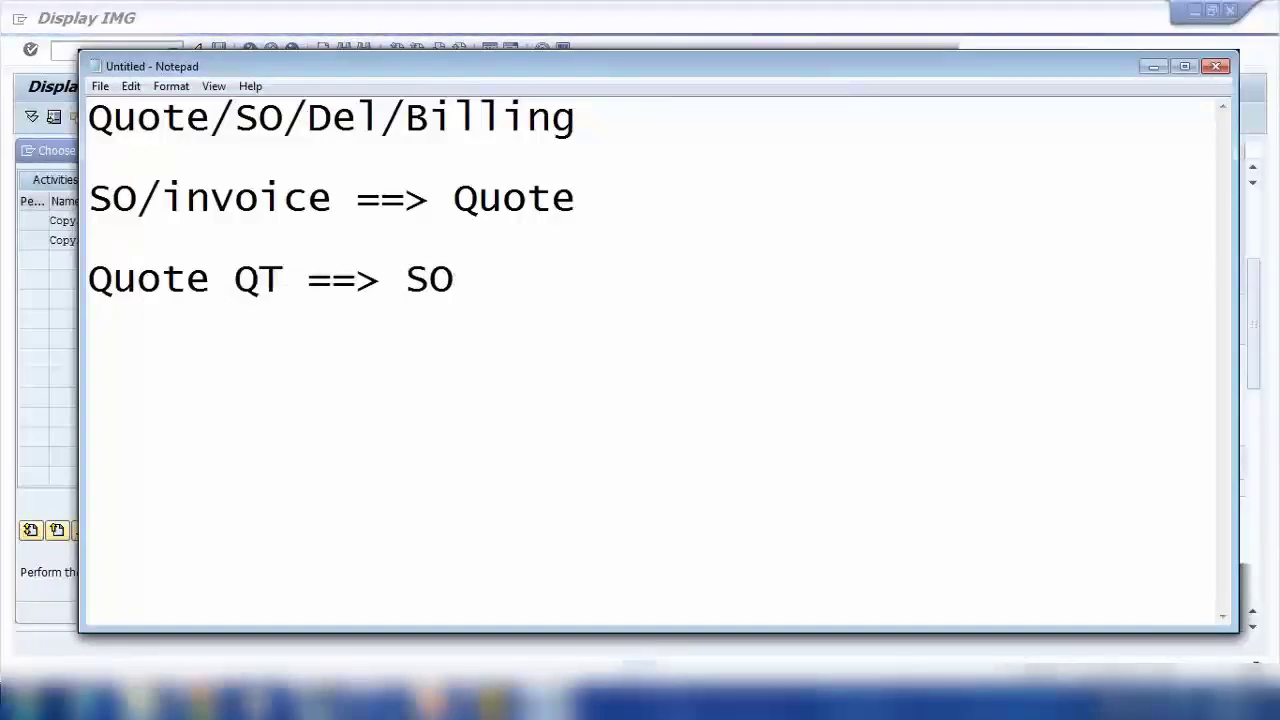
pyautogui.write(' OR)')
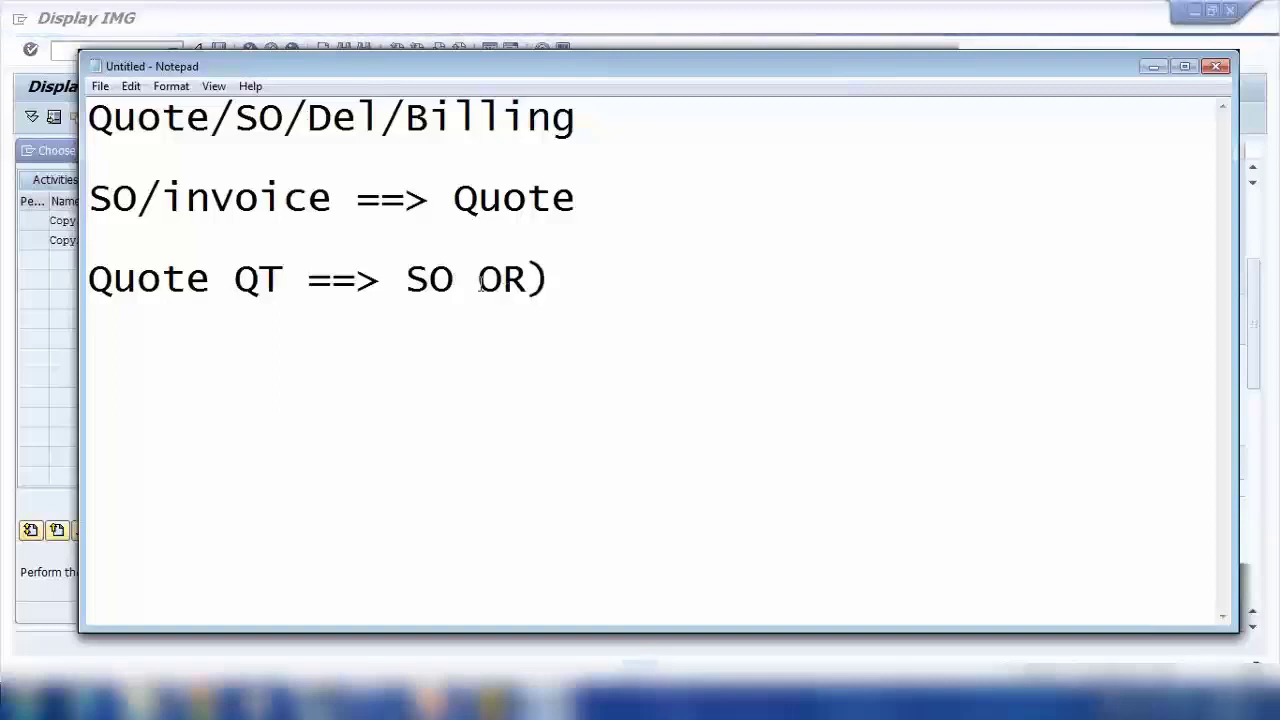
pyautogui.write('(')
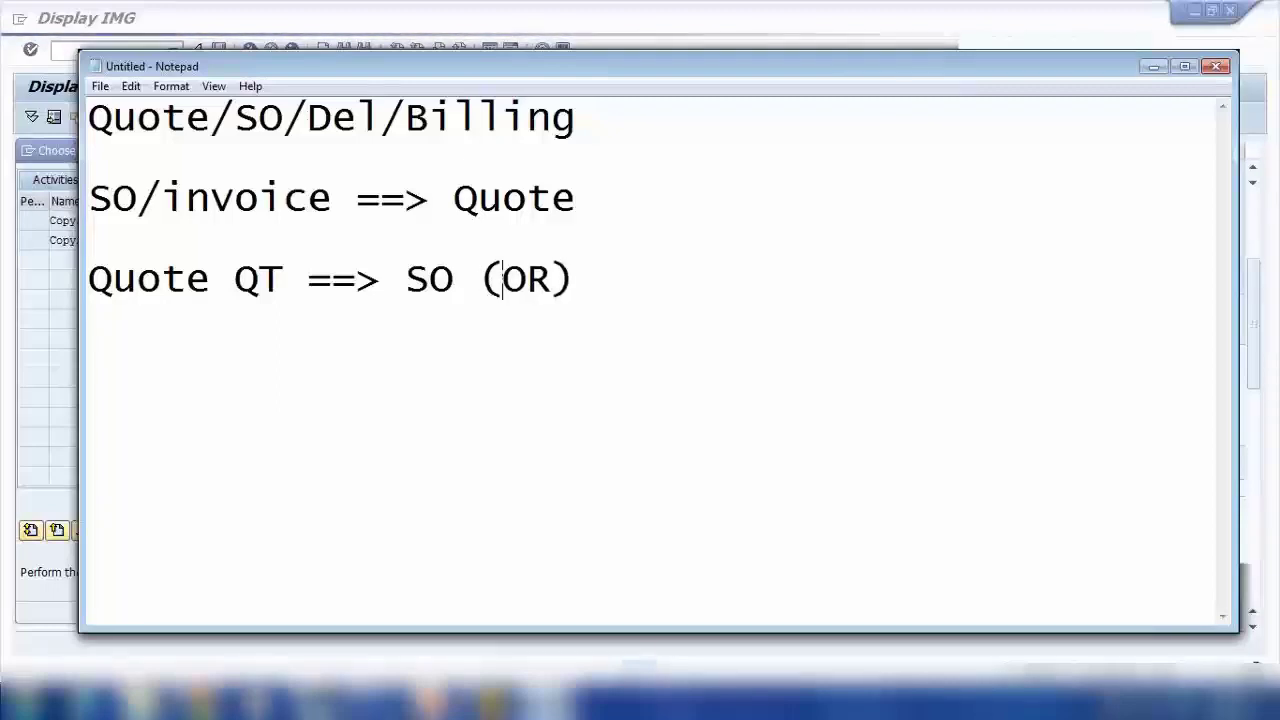
pyautogui.click(290, 276)
pyautogui.write(')')
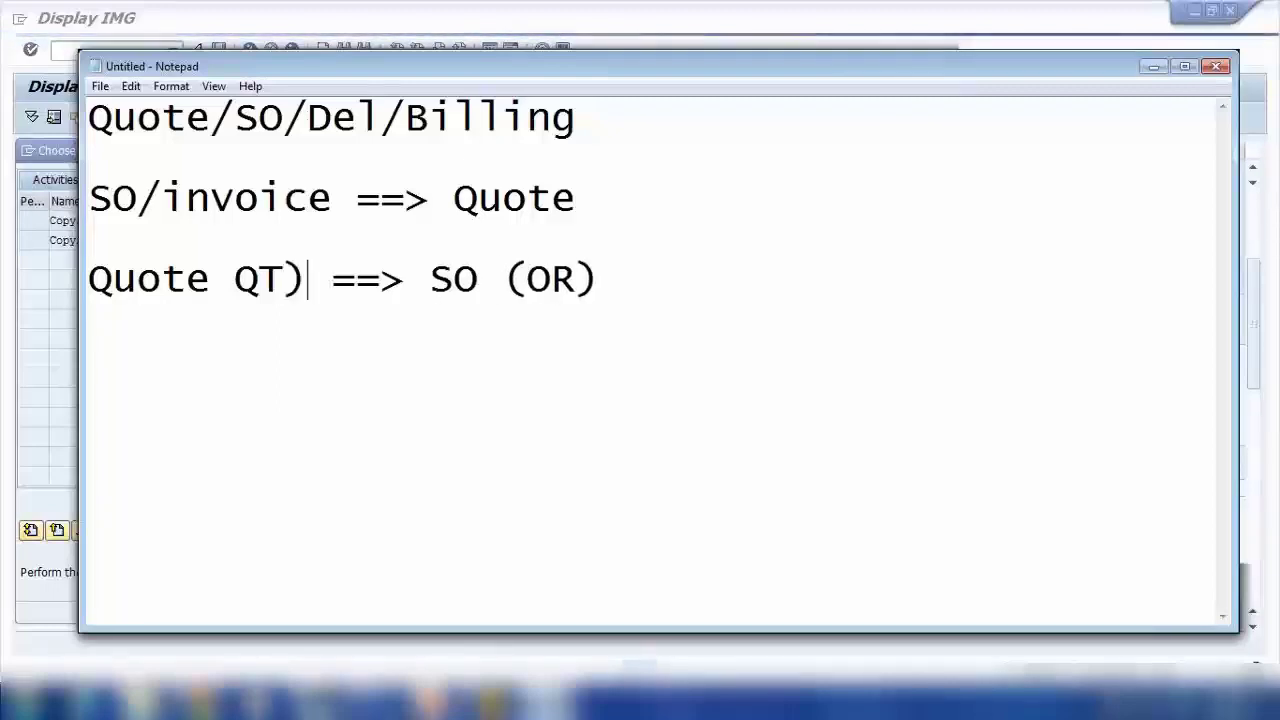
pyautogui.click(244, 281)
pyautogui.write('(')
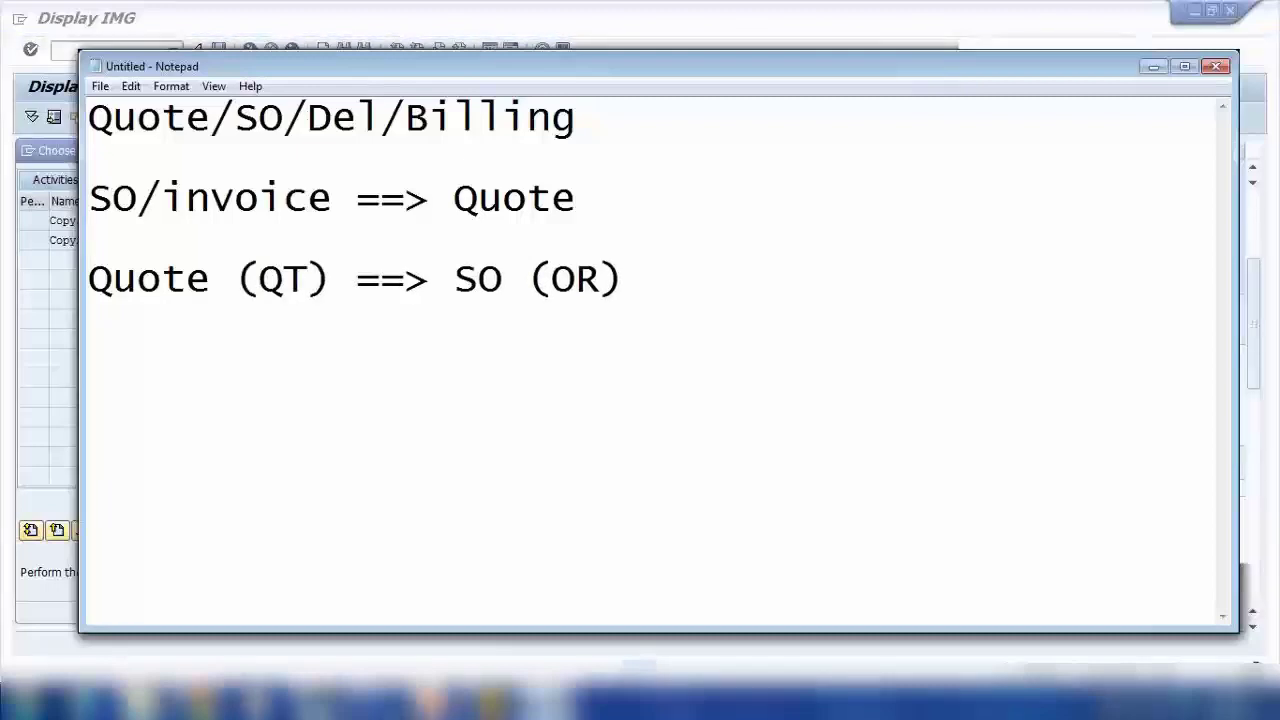
# Step: Select QT and OR in the note and bring up the Copying Control - Overview slide
pyautogui.doubleClick(262, 279)
pyautogui.moveTo(548, 281); pyautogui.dragTo(603, 397)
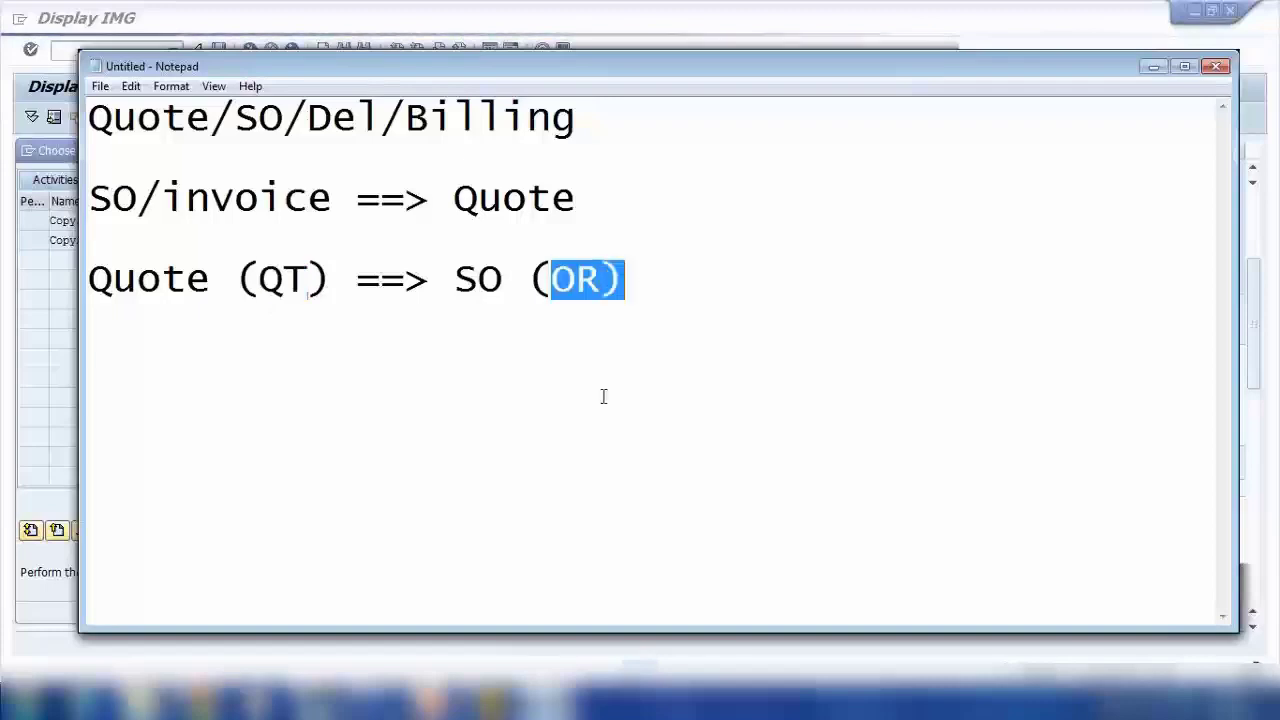
pyautogui.hotkey('alt', 'Tab')
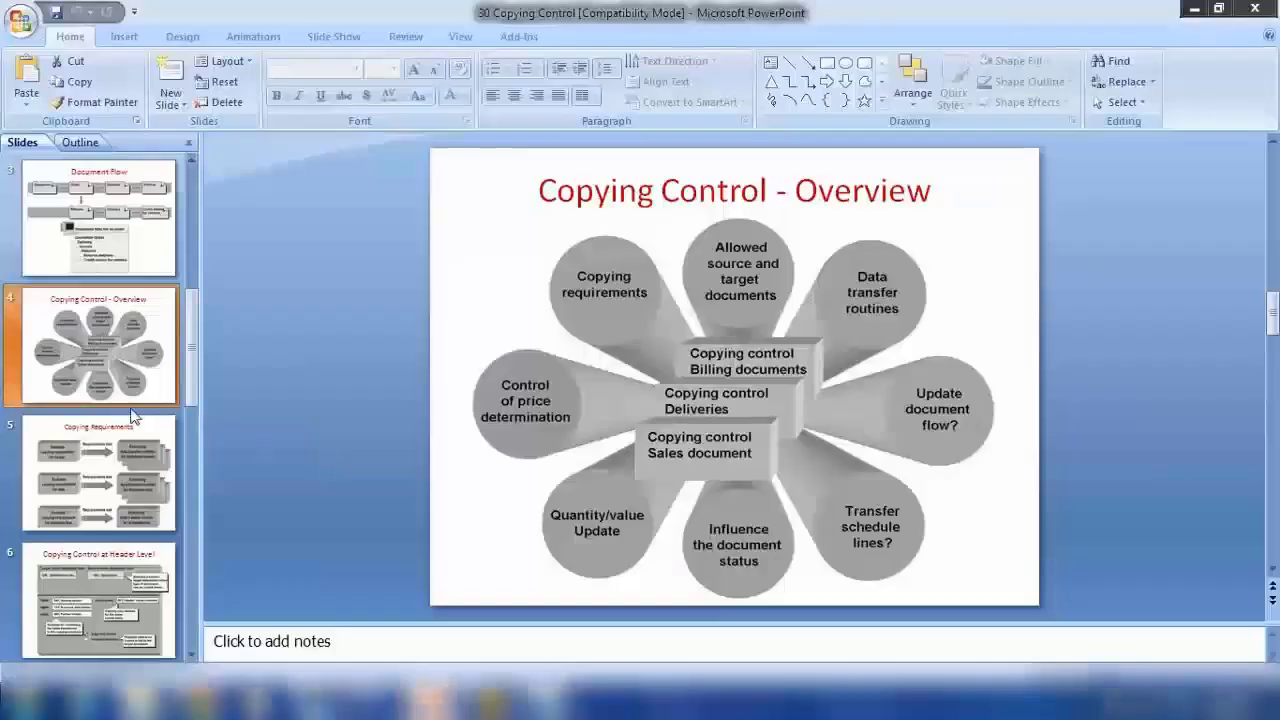
# Step: Show slide 5, Copying Requirements, then select the quote part of the Notepad mapping line
pyautogui.click(125, 446)
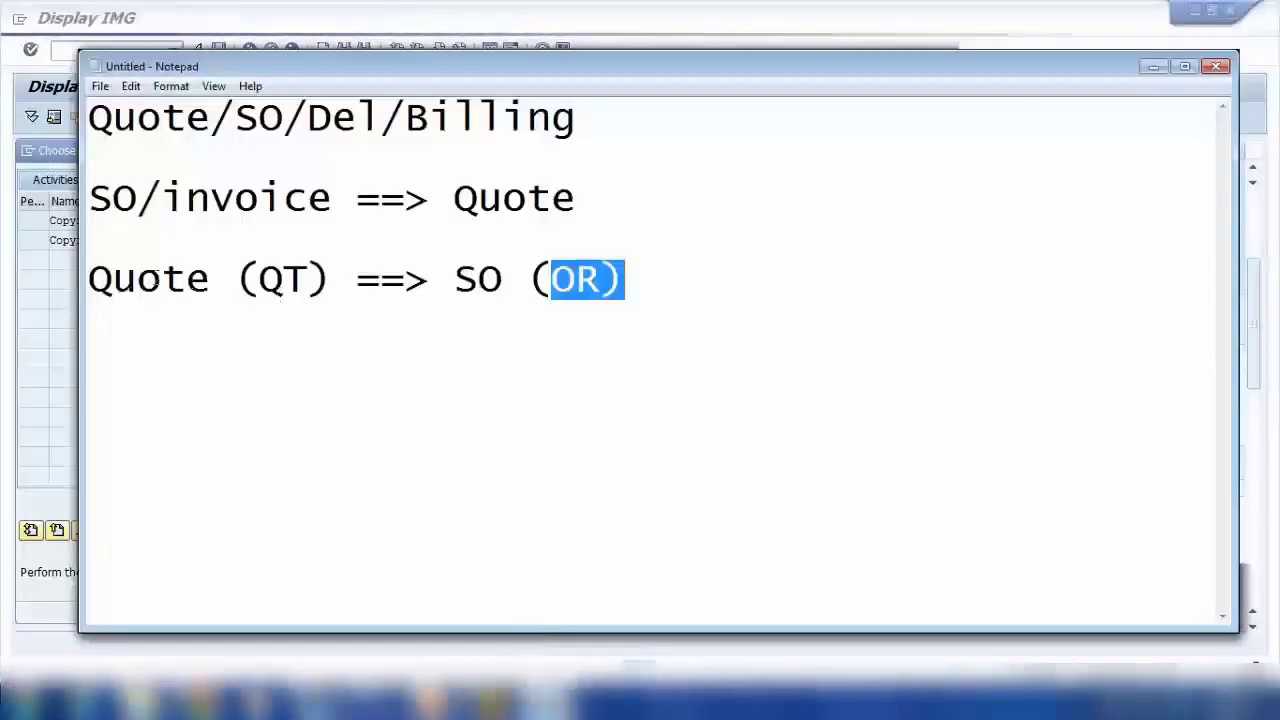
pyautogui.moveTo(137, 278); pyautogui.dragTo(451, 278)
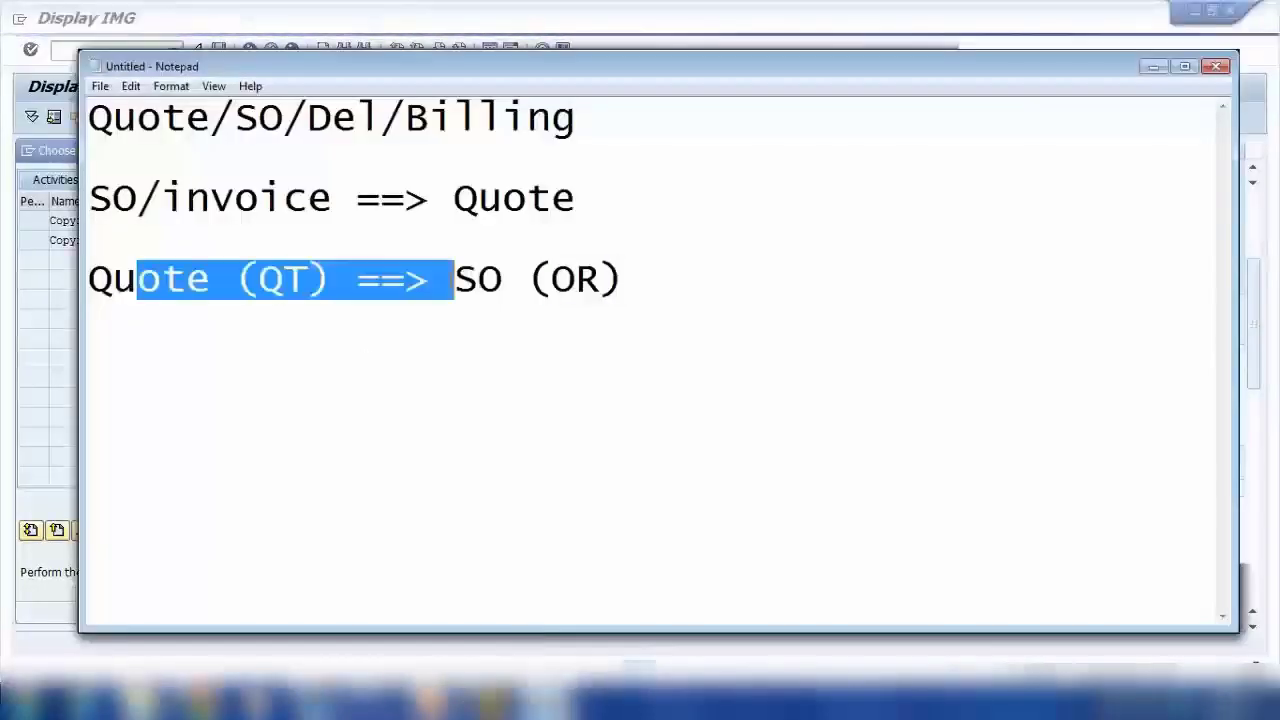
# Step: Add the line 'Header ==> Header' below the quote mapping
pyautogui.click(654, 283)
pyautogui.press('Return')
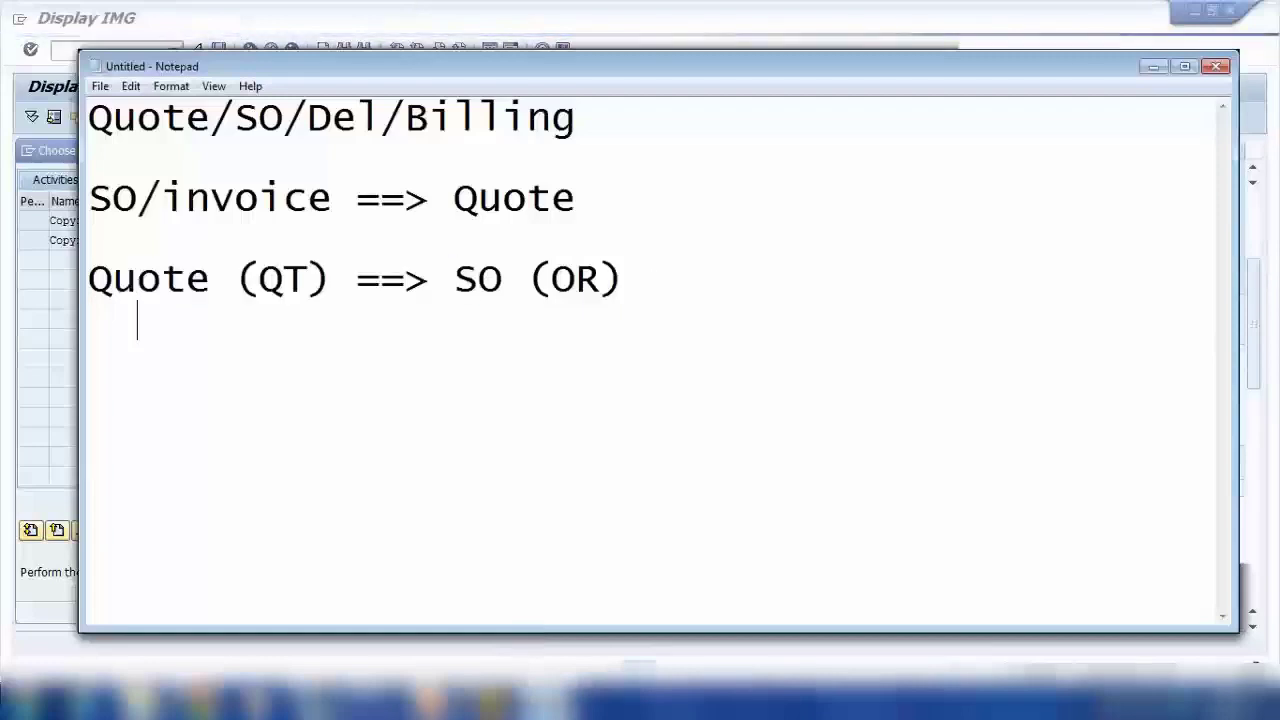
pyautogui.write('h')
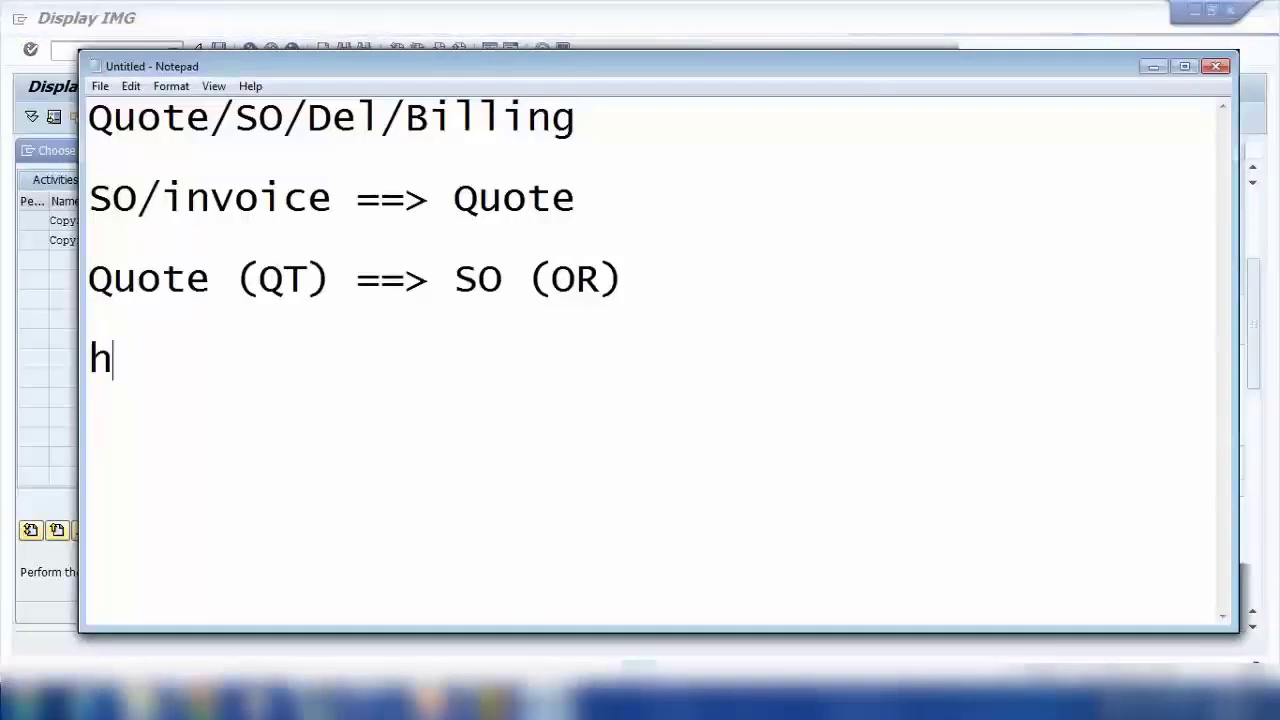
pyautogui.press('BackSpace')
pyautogui.write('Header ')
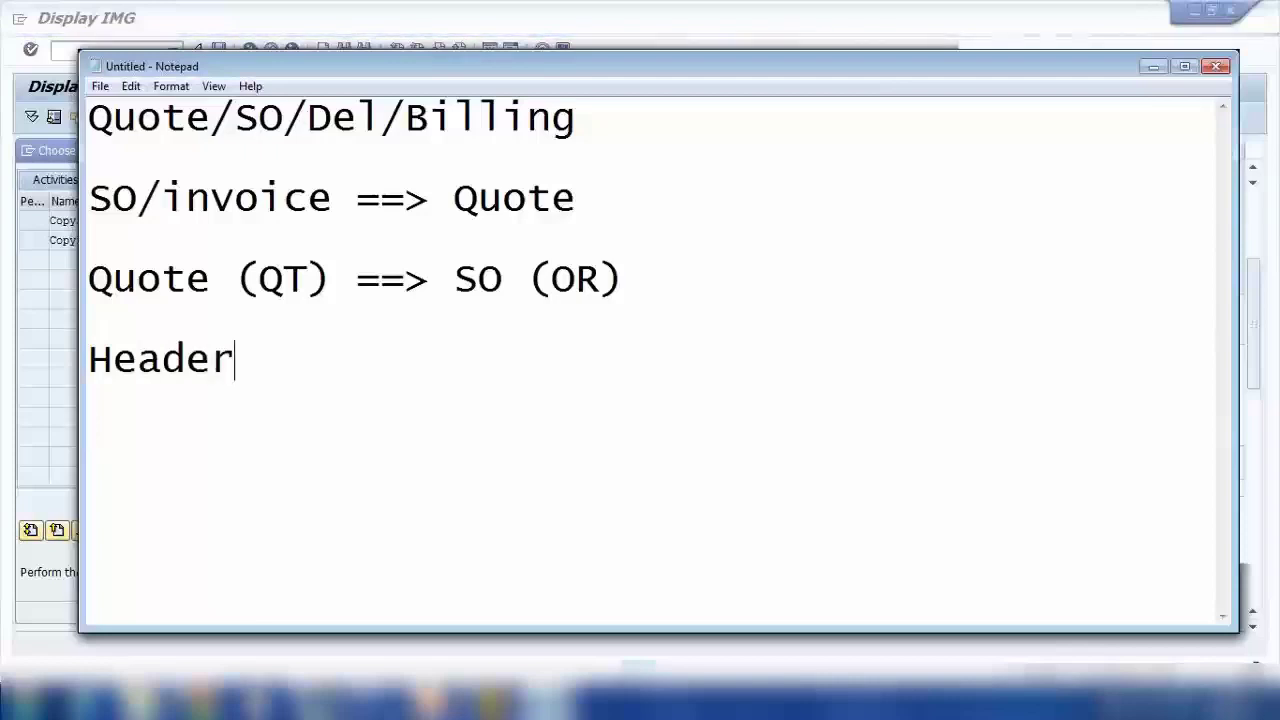
pyautogui.write('    ==> H')
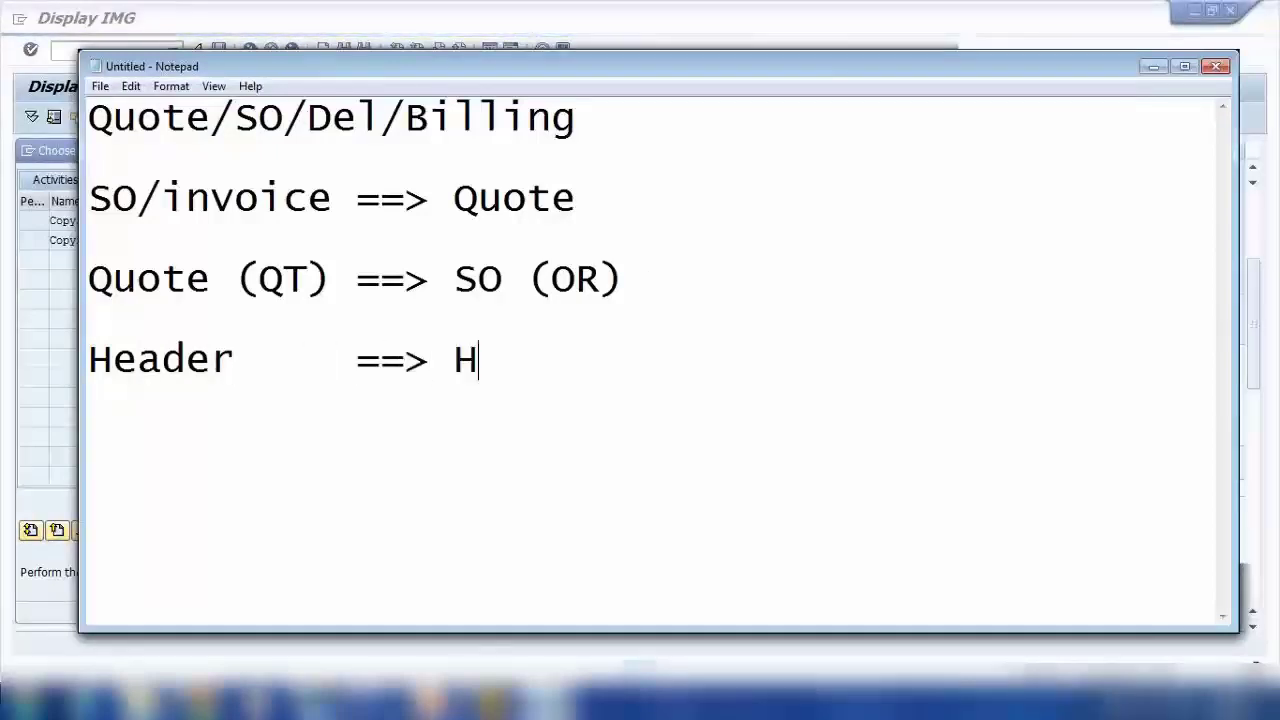
pyautogui.write('eader')
# Step: Add the line 'Item ==> Item' aligned under the header arrow
pyautogui.press('Return')
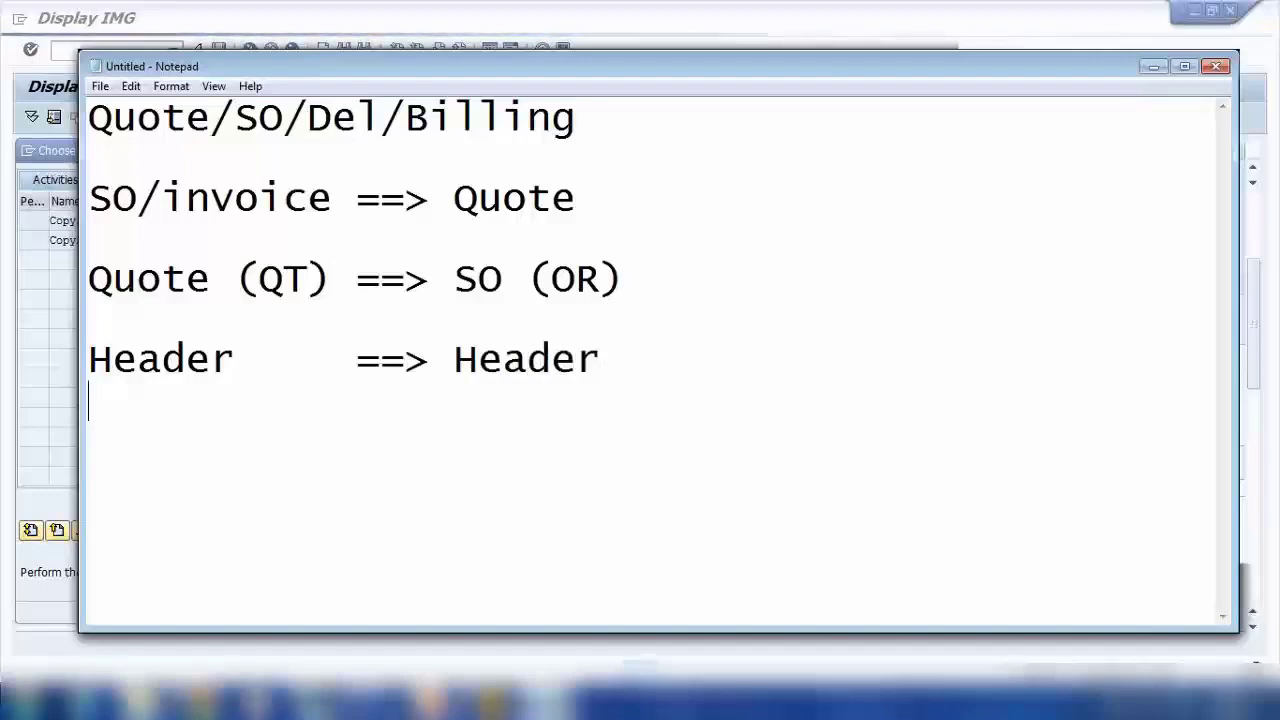
pyautogui.write('Ite,')
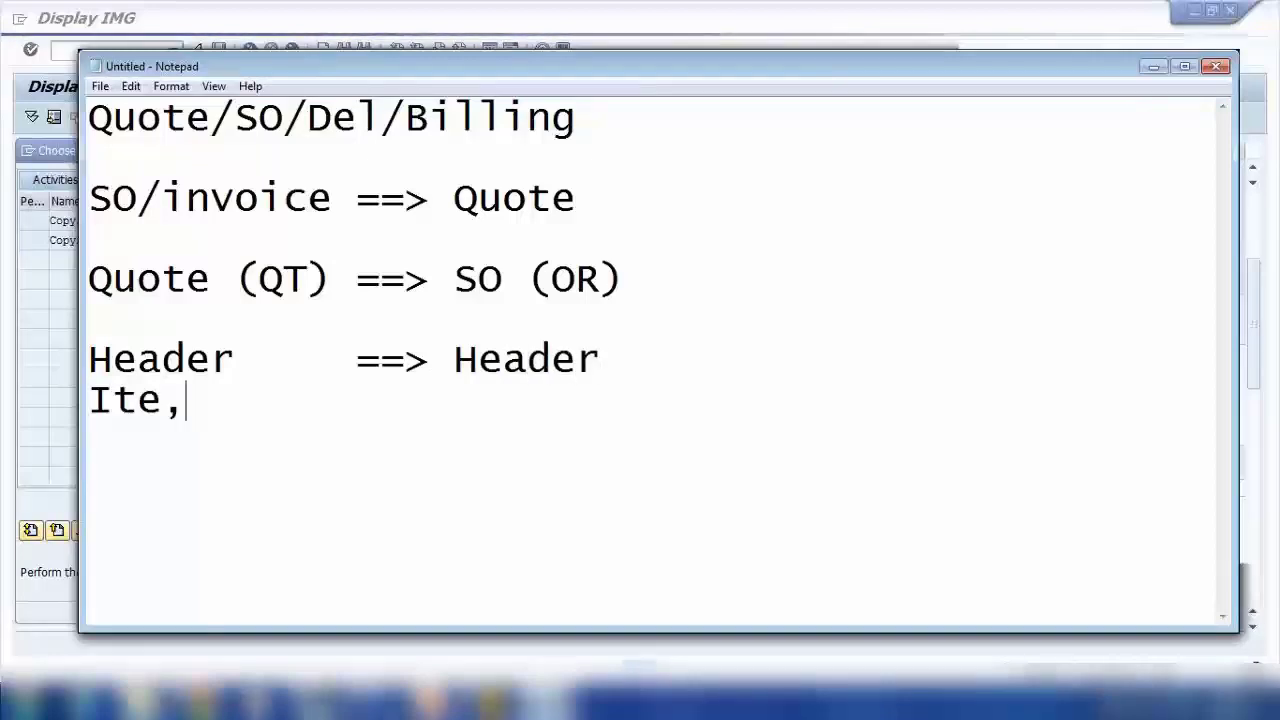
pyautogui.press('BackSpace')
pyautogui.write('m =')
pyautogui.press('BackSpace')
pyautogui.press('BackSpace')
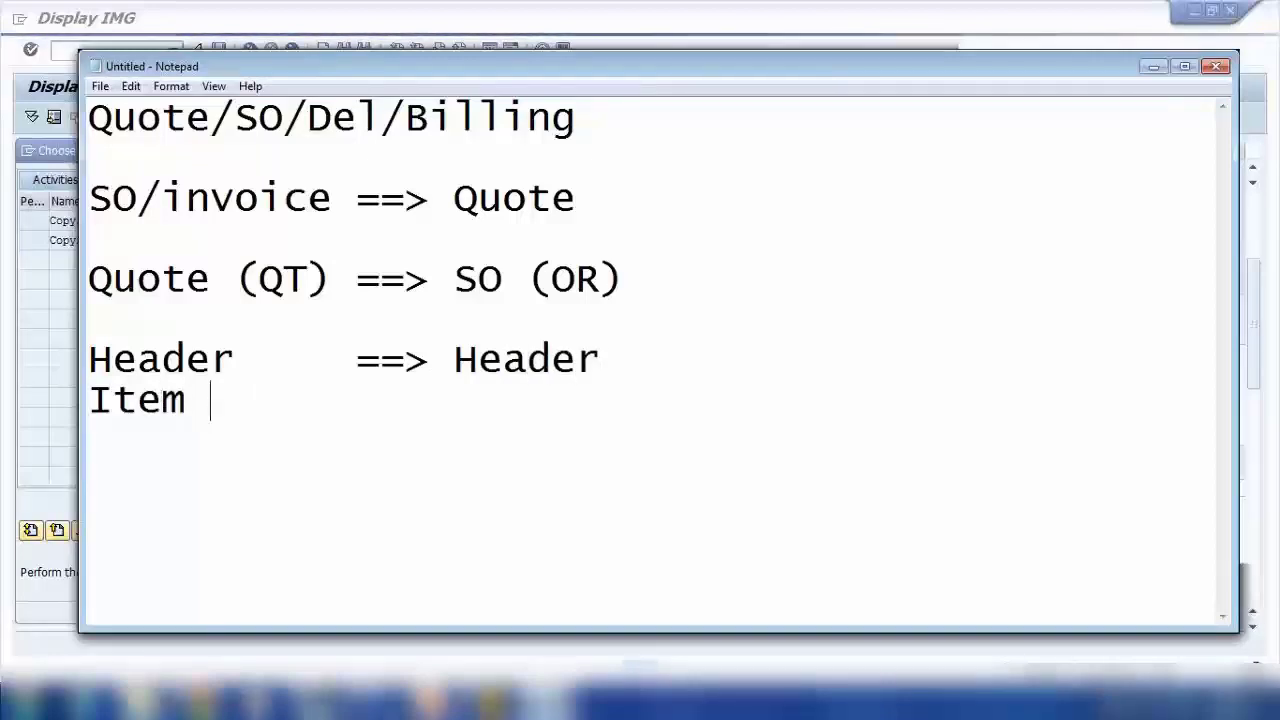
pyautogui.press('Tab')
pyautogui.press('BackSpace')
pyautogui.write('==> ')
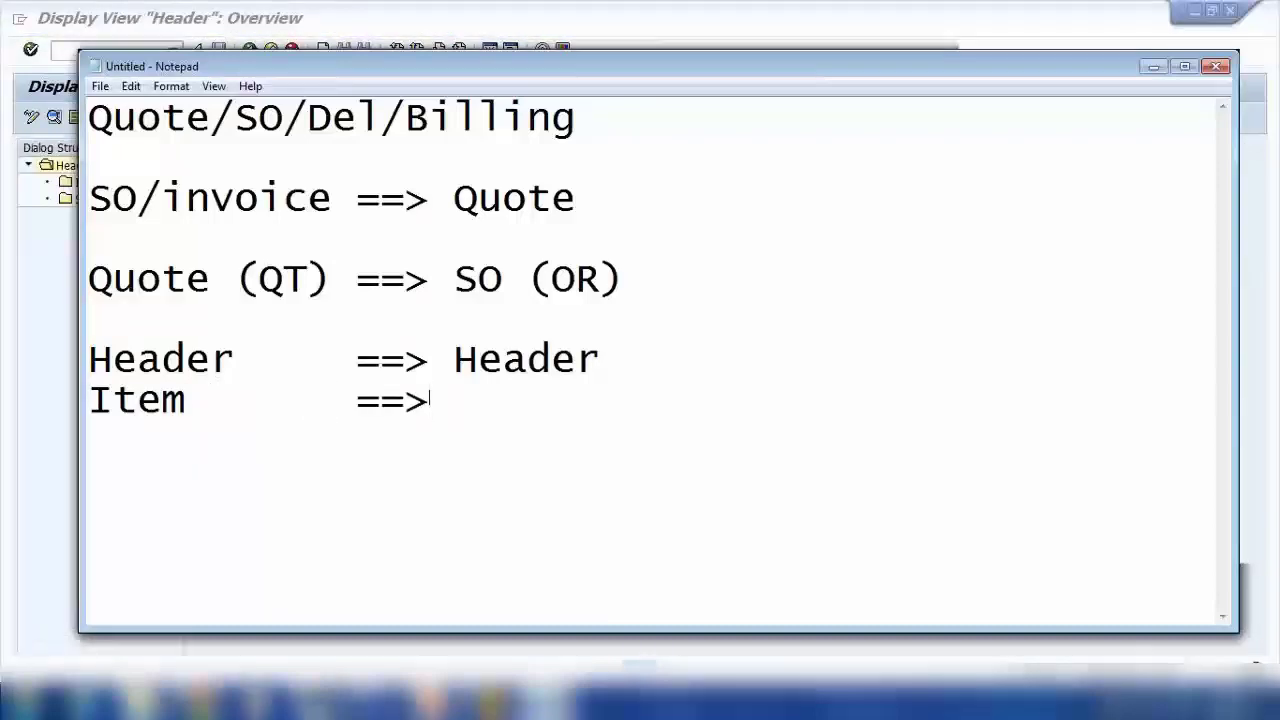
pyautogui.write(' Item')
pyautogui.write('Scg')
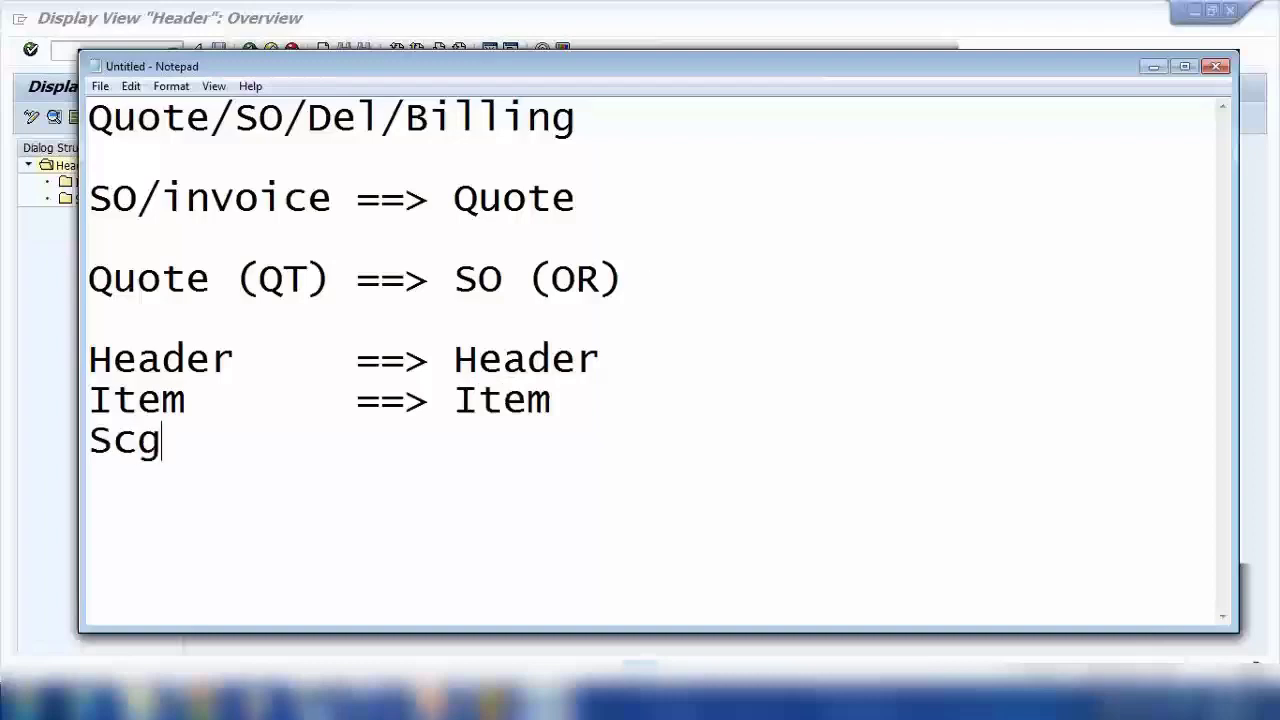
# Step: Add 'Sch Line ==> Sch Line' and return to the SAP Header overview table
pyautogui.press('BackSpace')
pyautogui.write('h Line')
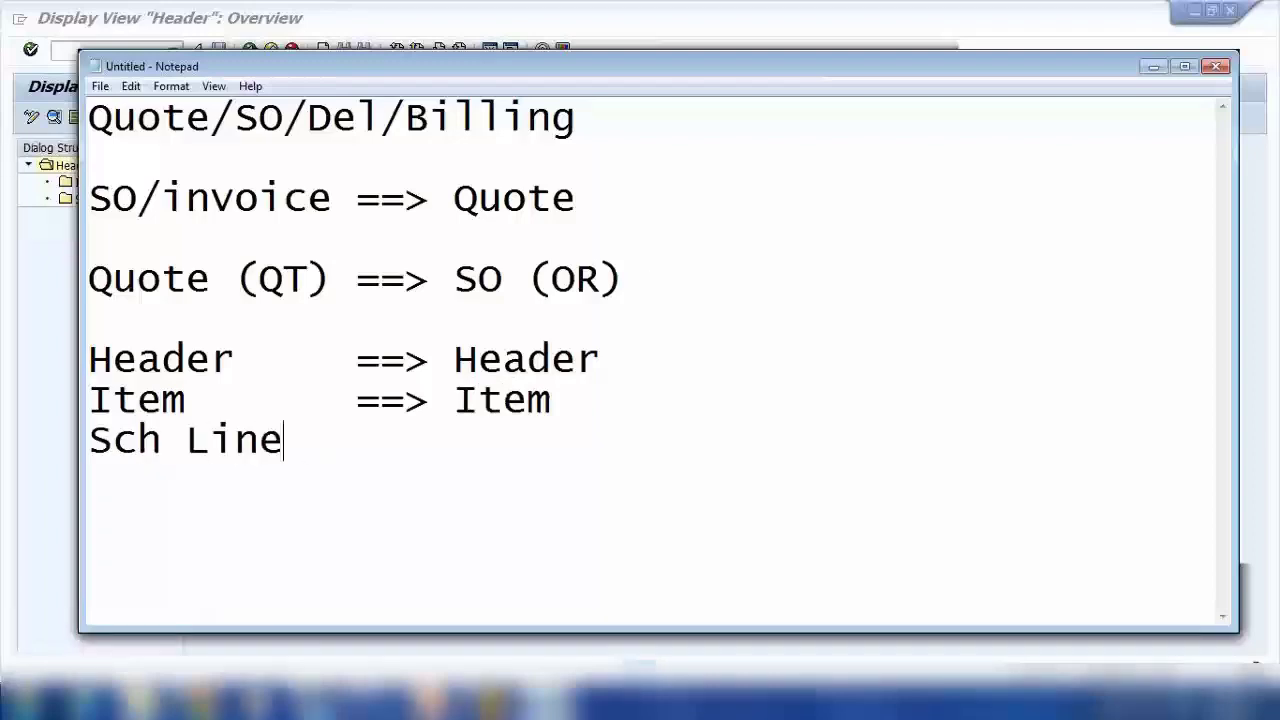
pyautogui.write('   ==> Svh')
pyautogui.write(' L')
pyautogui.press('BackSpace')
pyautogui.press('BackSpace')
pyautogui.press('BackSpace')
pyautogui.press('BackSpace')
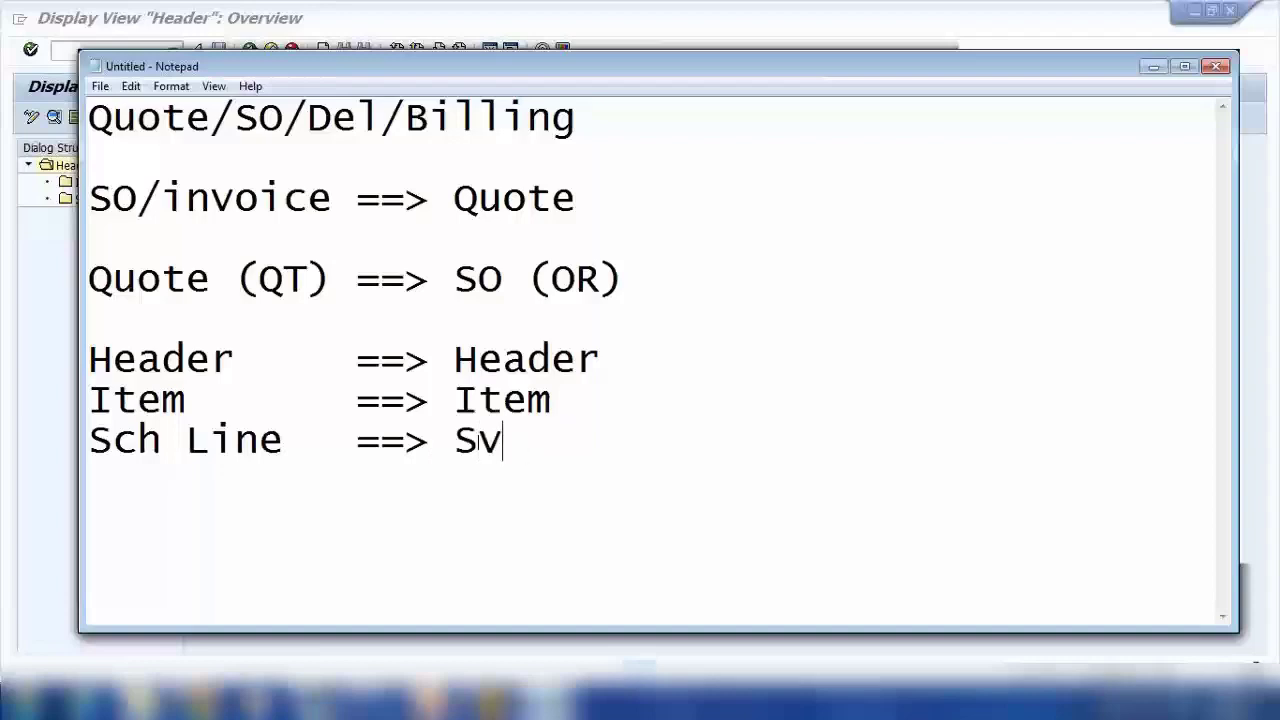
pyautogui.write('ch Line')
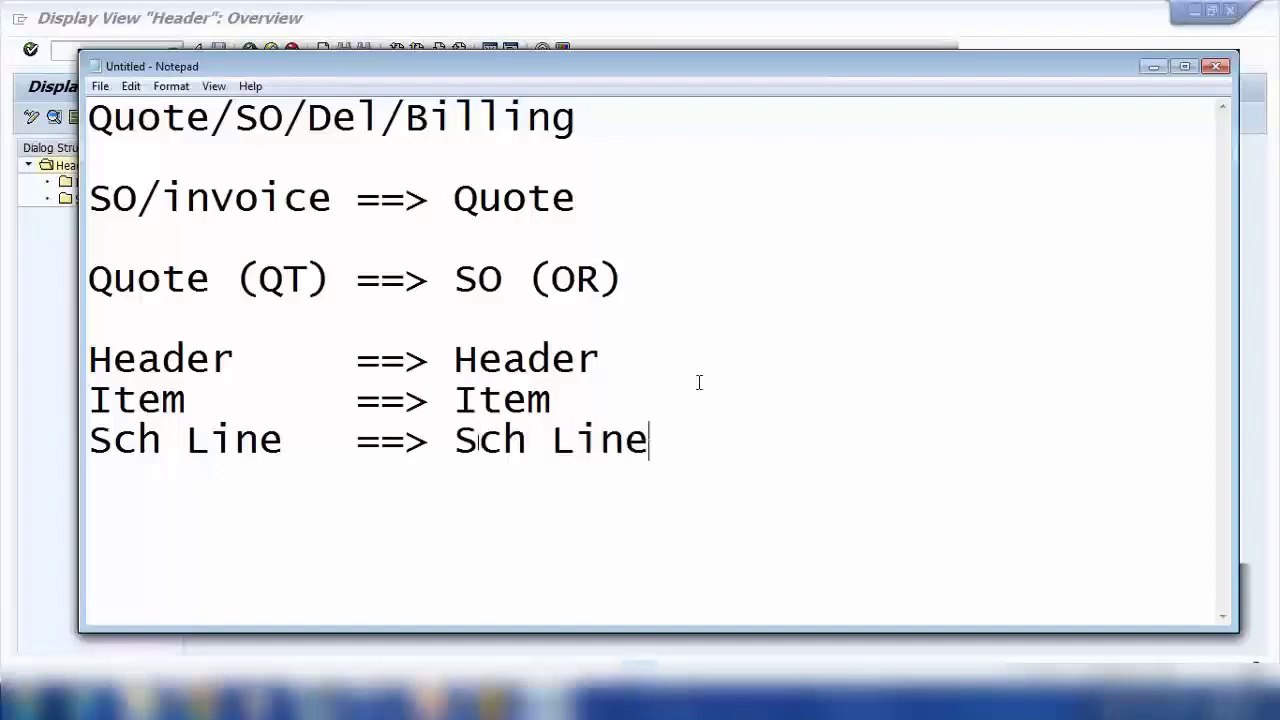
pyautogui.click(563, 706)
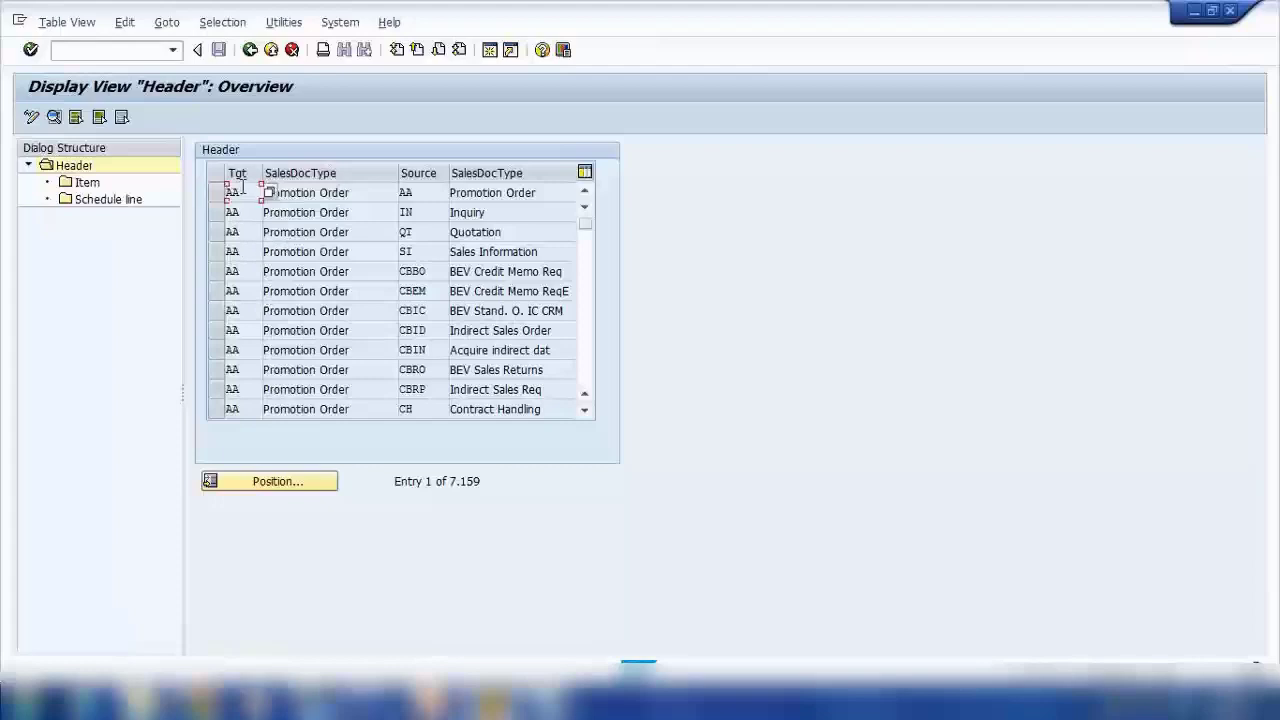
# Step: Check the QT source and OR target types in the Notepad notes
pyautogui.click(440, 192)
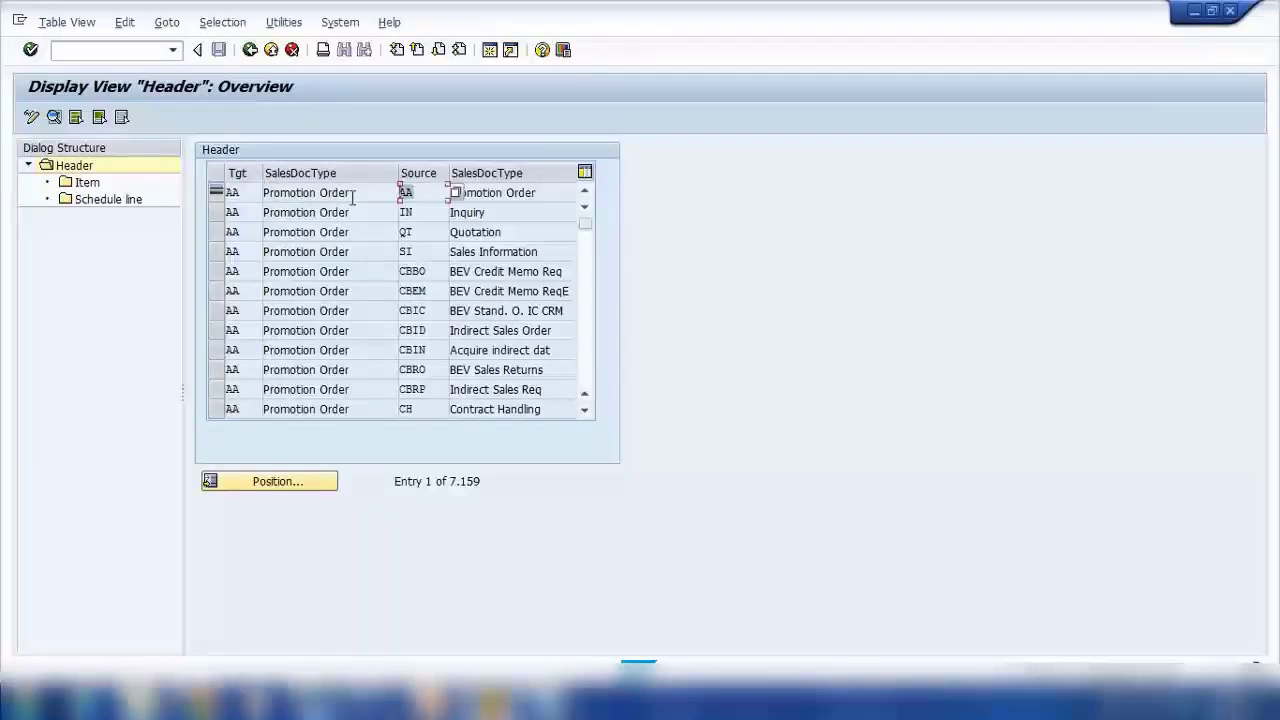
pyautogui.click(548, 705)
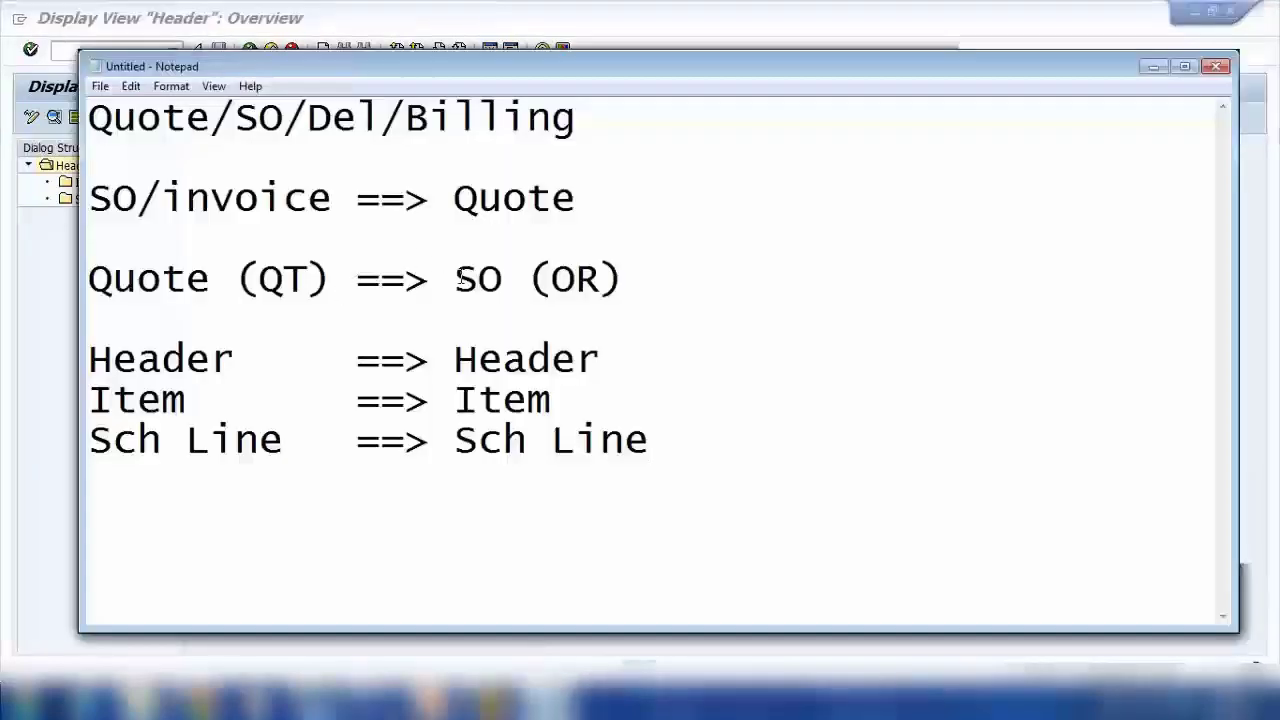
pyautogui.moveTo(454, 279); pyautogui.dragTo(624, 279)
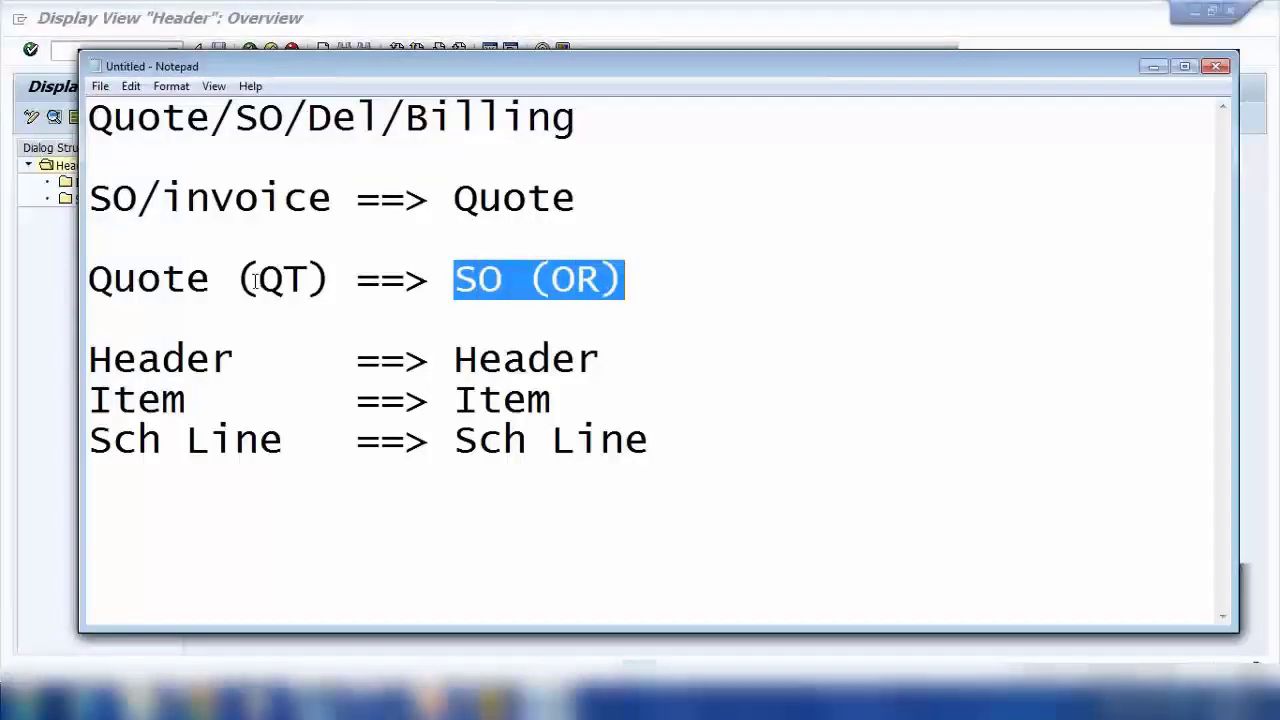
pyautogui.moveTo(259, 279); pyautogui.dragTo(332, 279)
pyautogui.moveTo(549, 279); pyautogui.dragTo(575, 279)
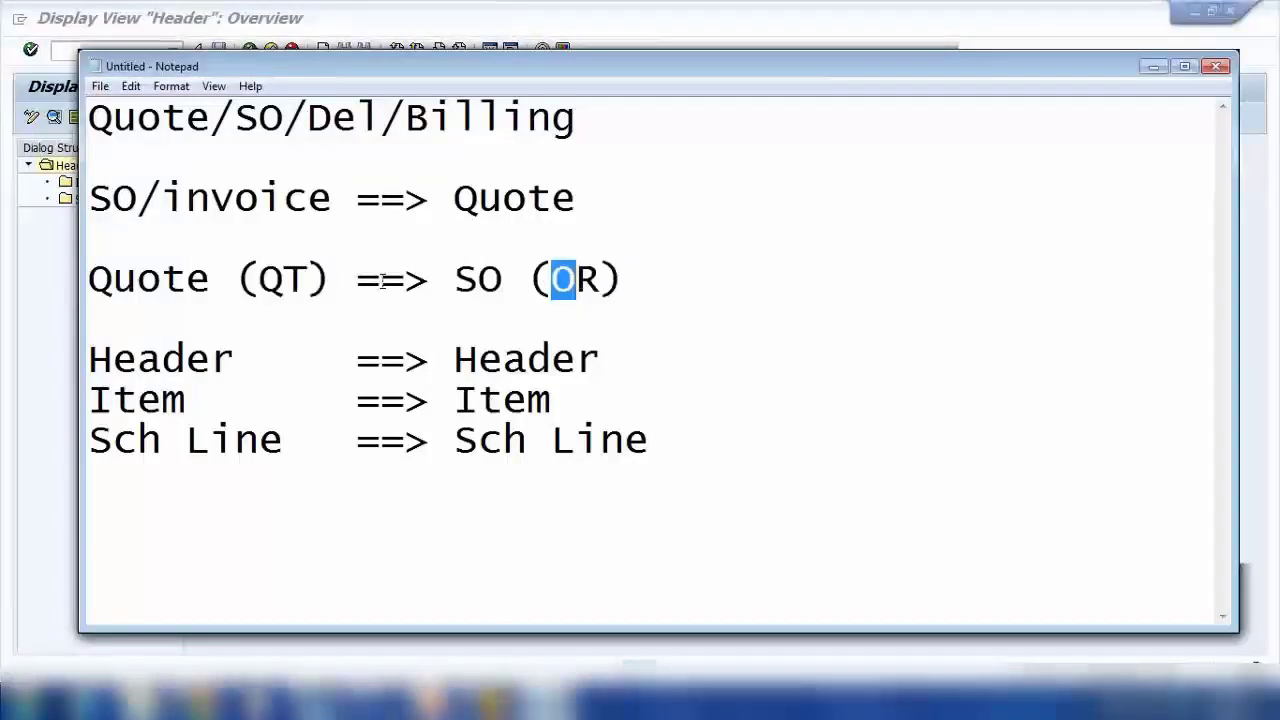
pyautogui.doubleClick(270, 280)
pyautogui.click(545, 705)
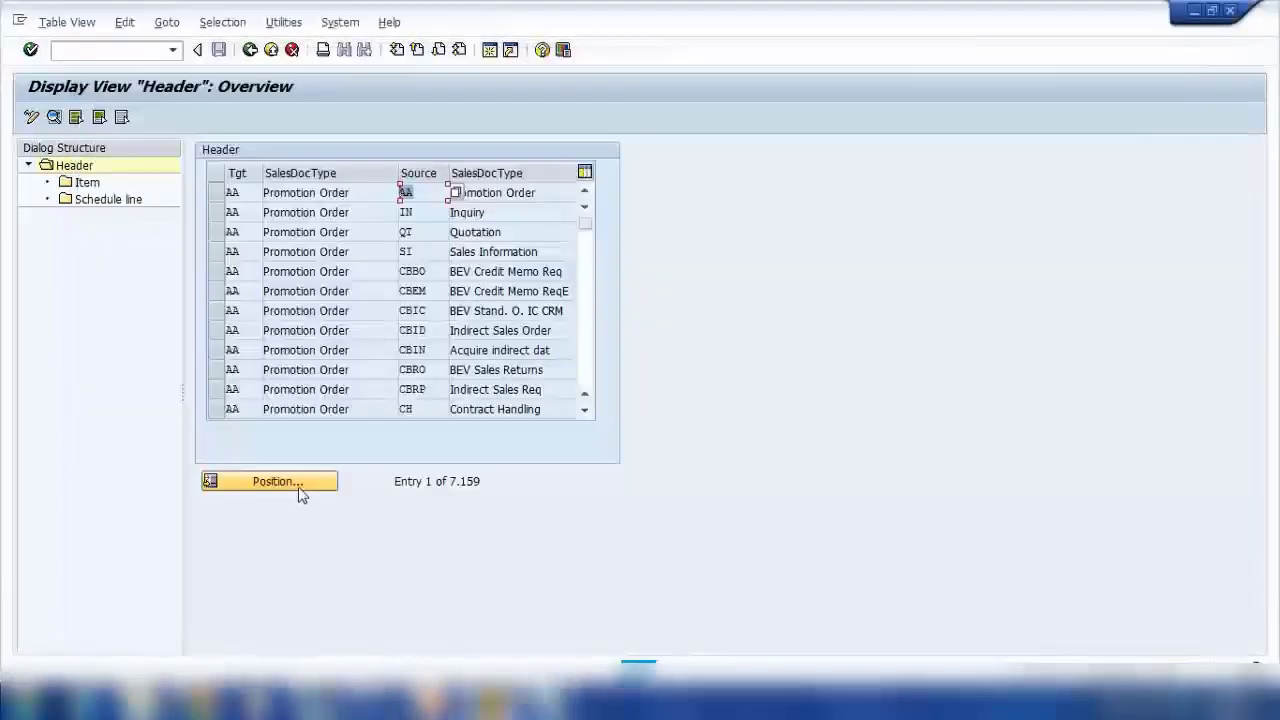
# Step: Position the header table on target OR, source QT, and select the Standard Order from Quotation row
pyautogui.click(270, 482)
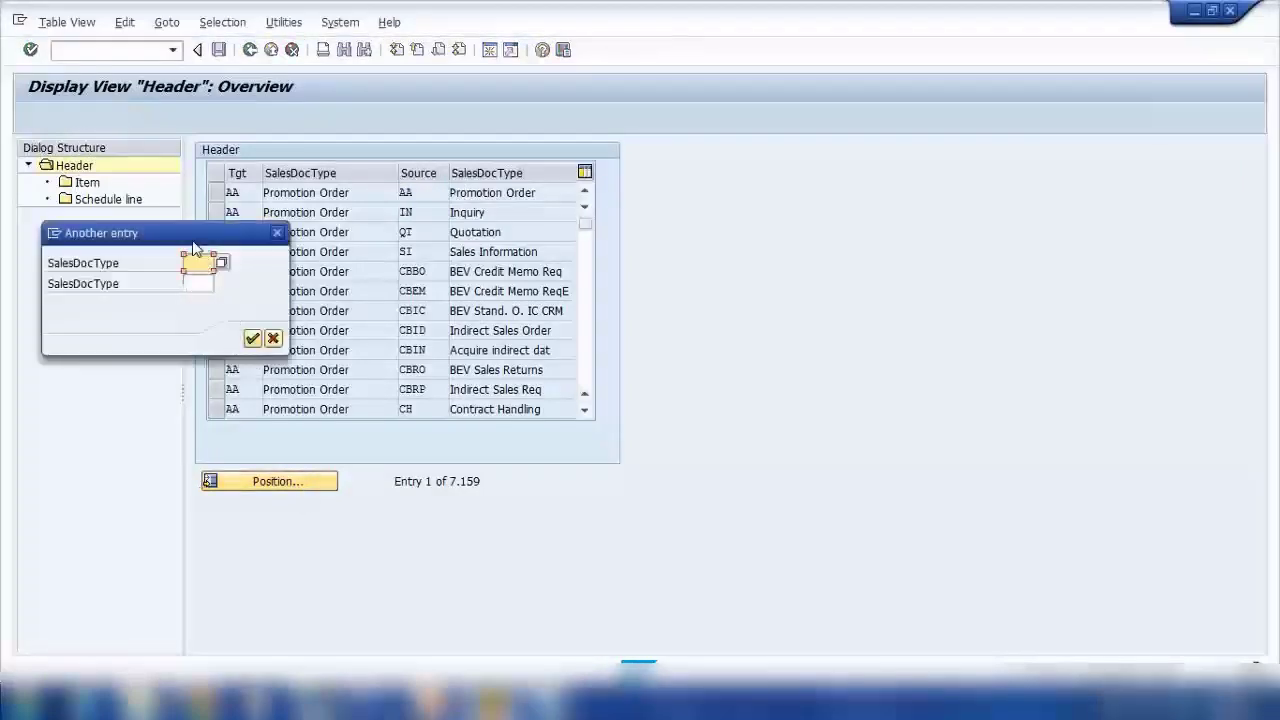
pyautogui.moveTo(195, 246); pyautogui.dragTo(230, 330)
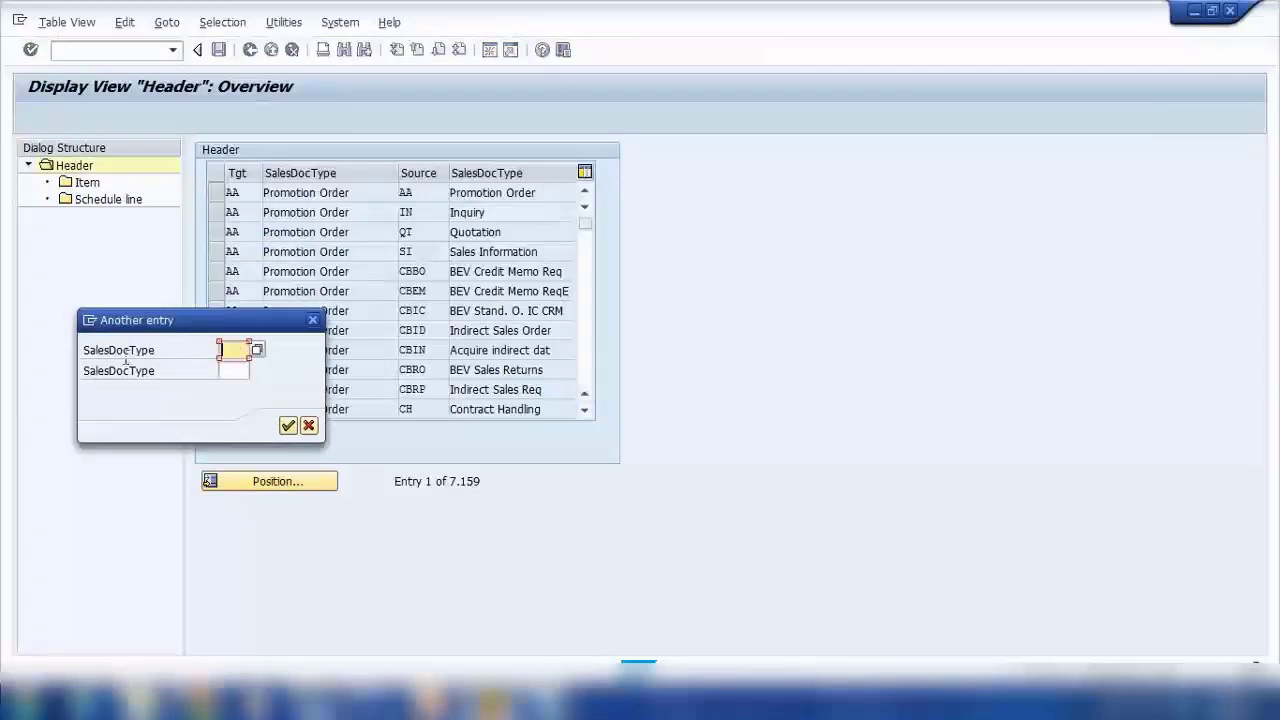
pyautogui.write('or')
pyautogui.click(236, 370)
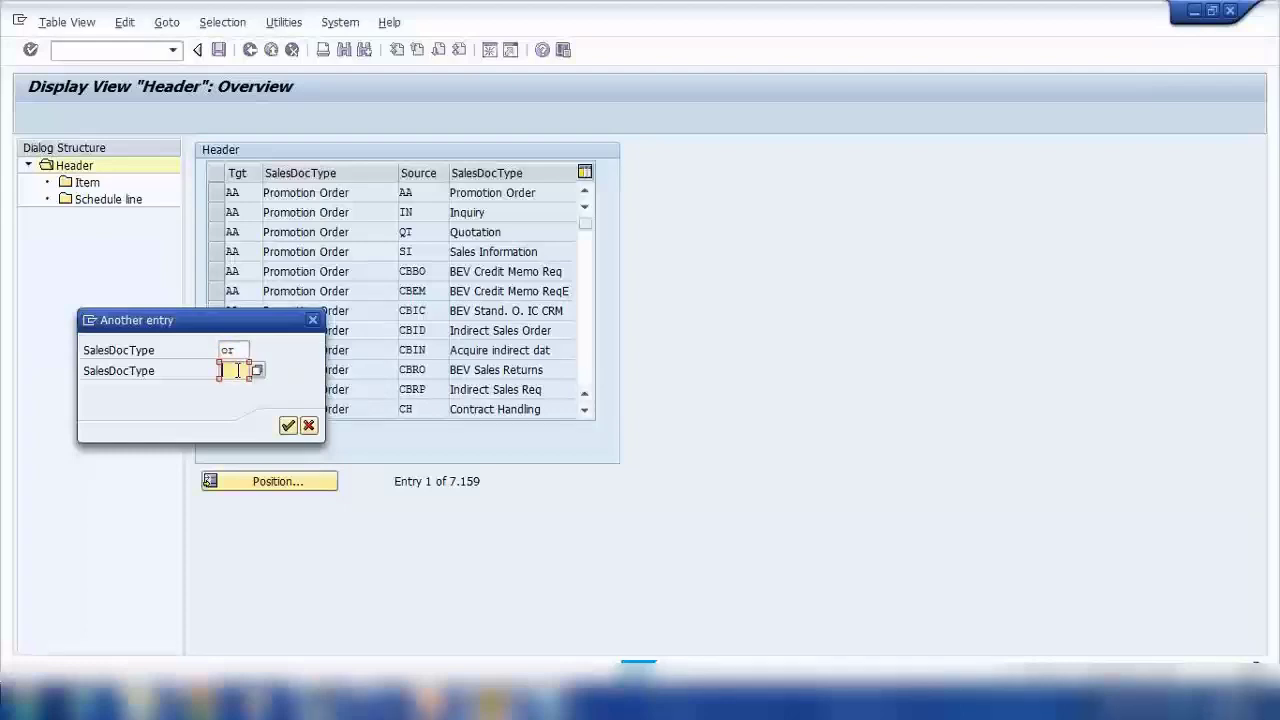
pyautogui.write('qt')
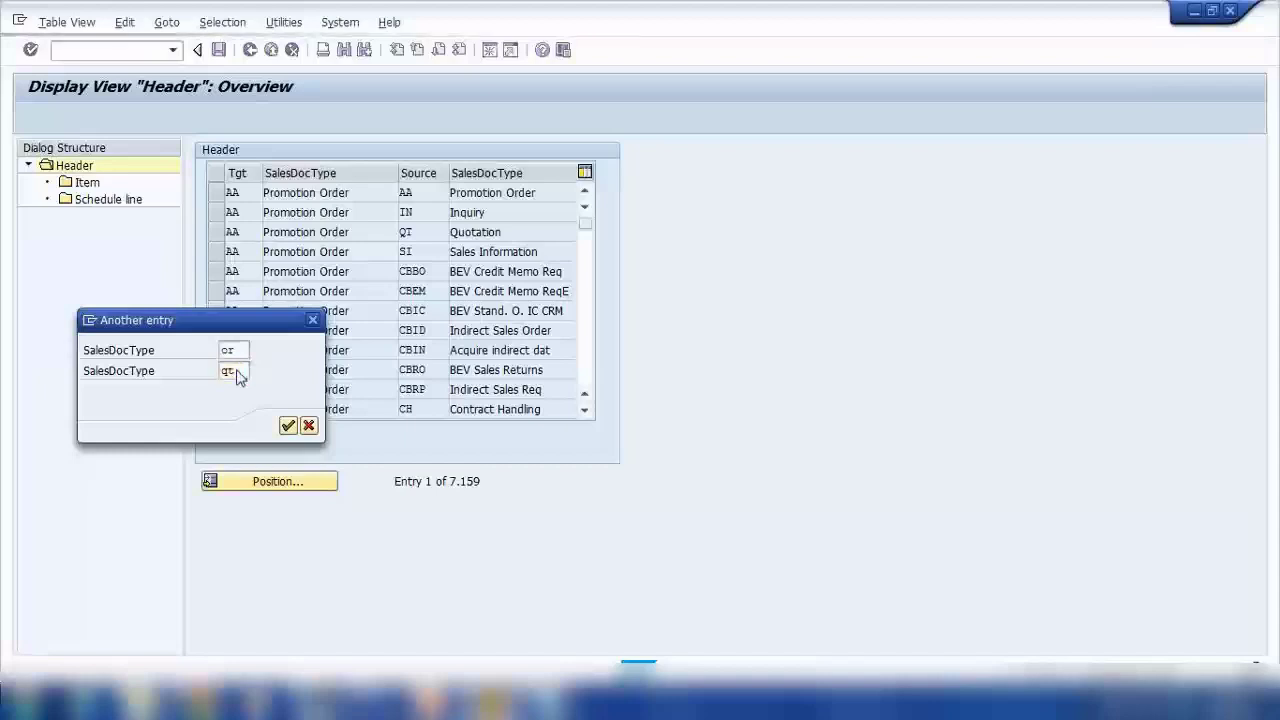
pyautogui.press('Return')
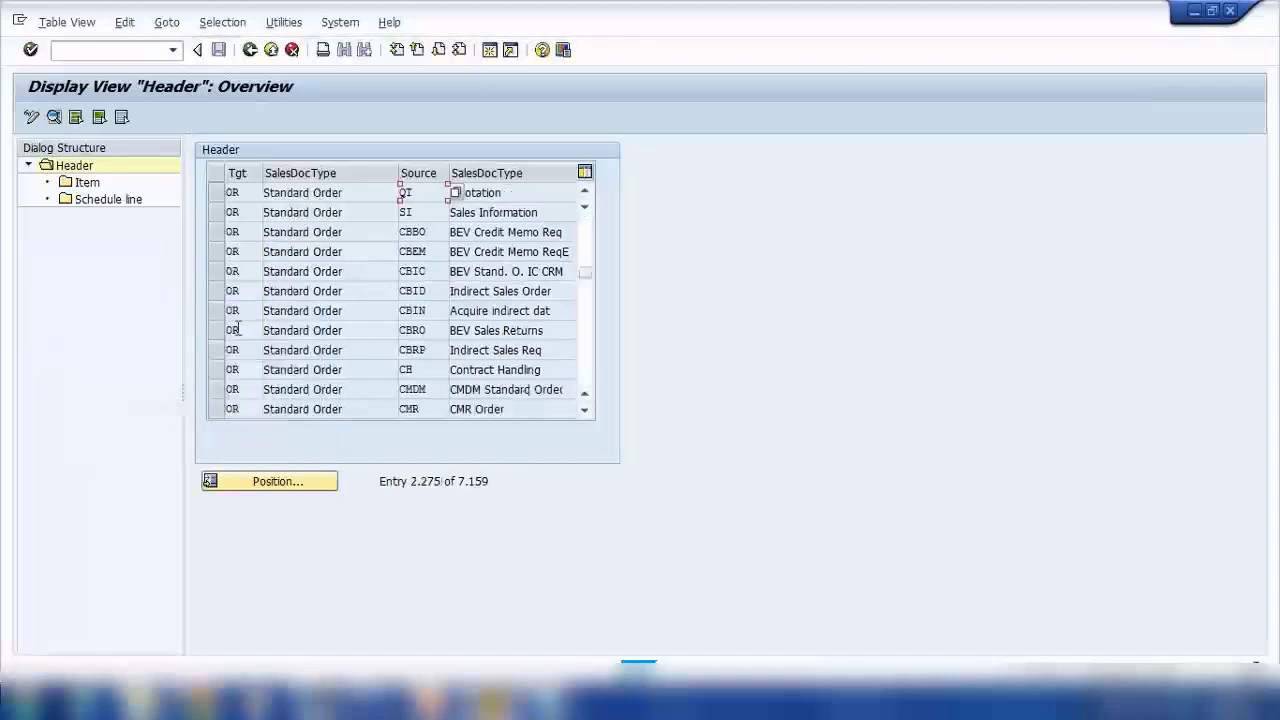
pyautogui.click(213, 193)
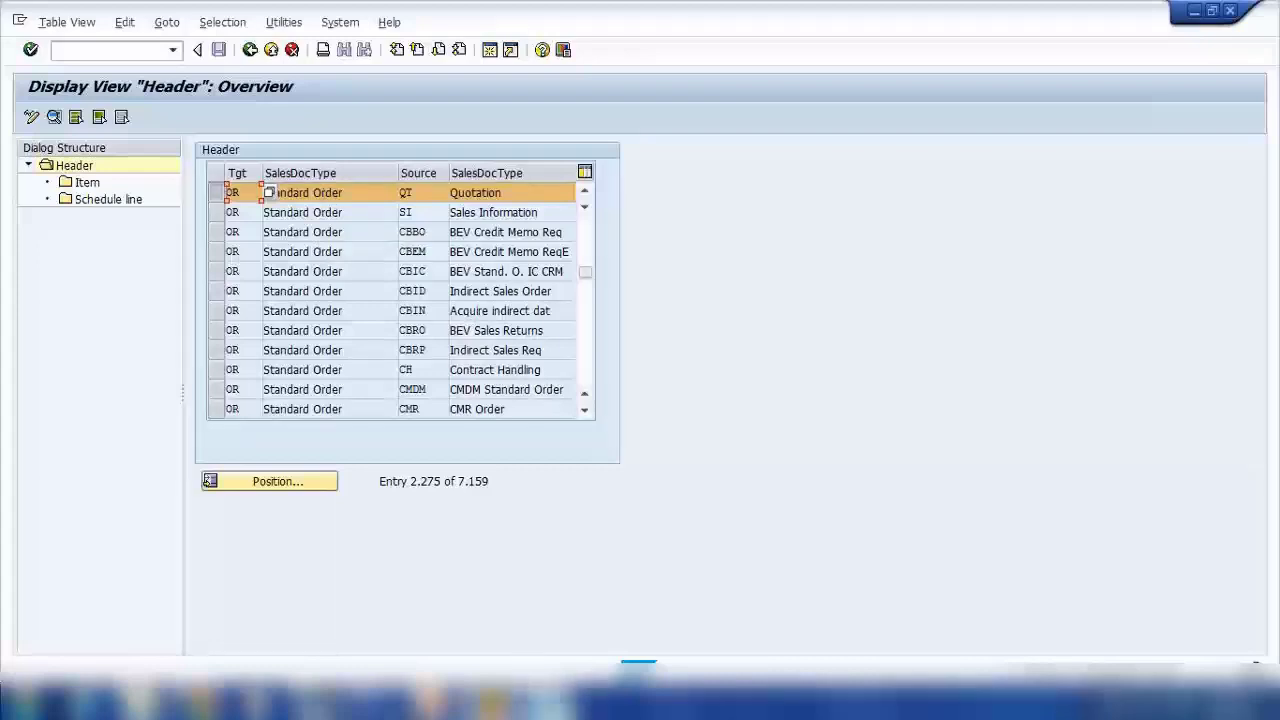
# Step: Review the SO (OR) target and QT source in the 'Quote (QT) ==> SO (OR)' note
pyautogui.hotkey('alt', 'Tab')
pyautogui.moveTo(112, 279); pyautogui.dragTo(705, 273)
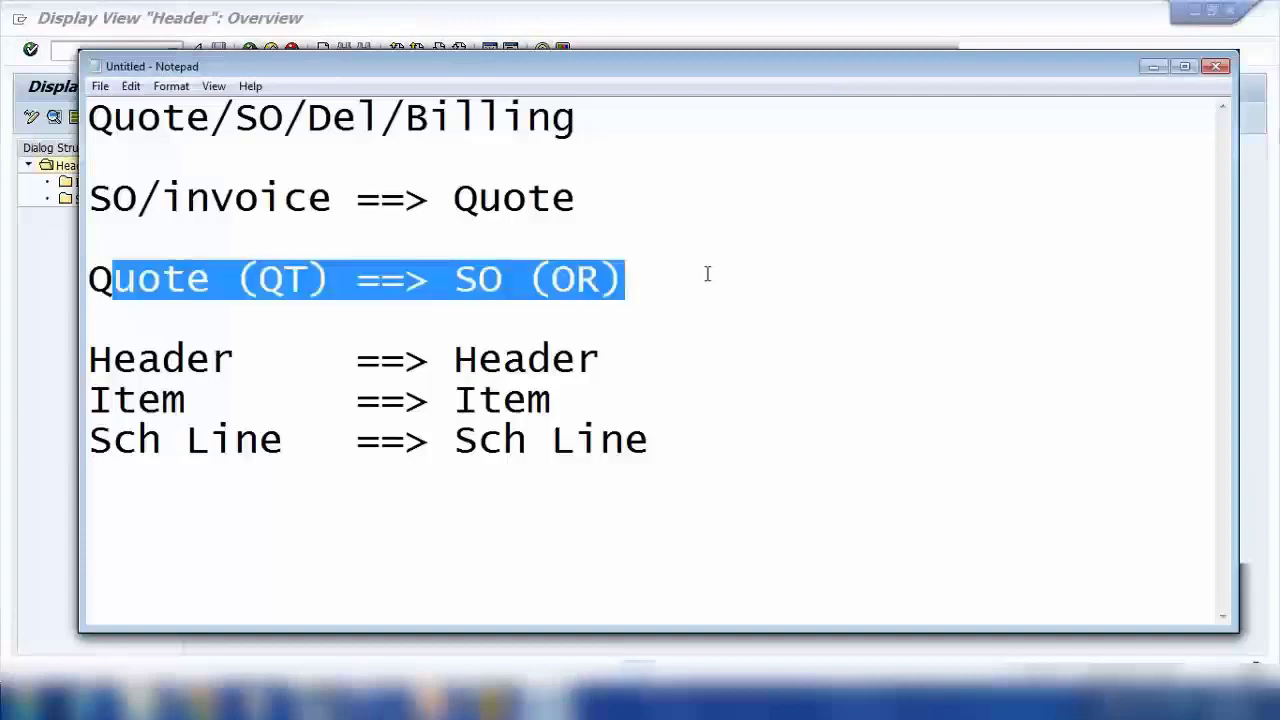
pyautogui.hotkey('alt', 'Tab')
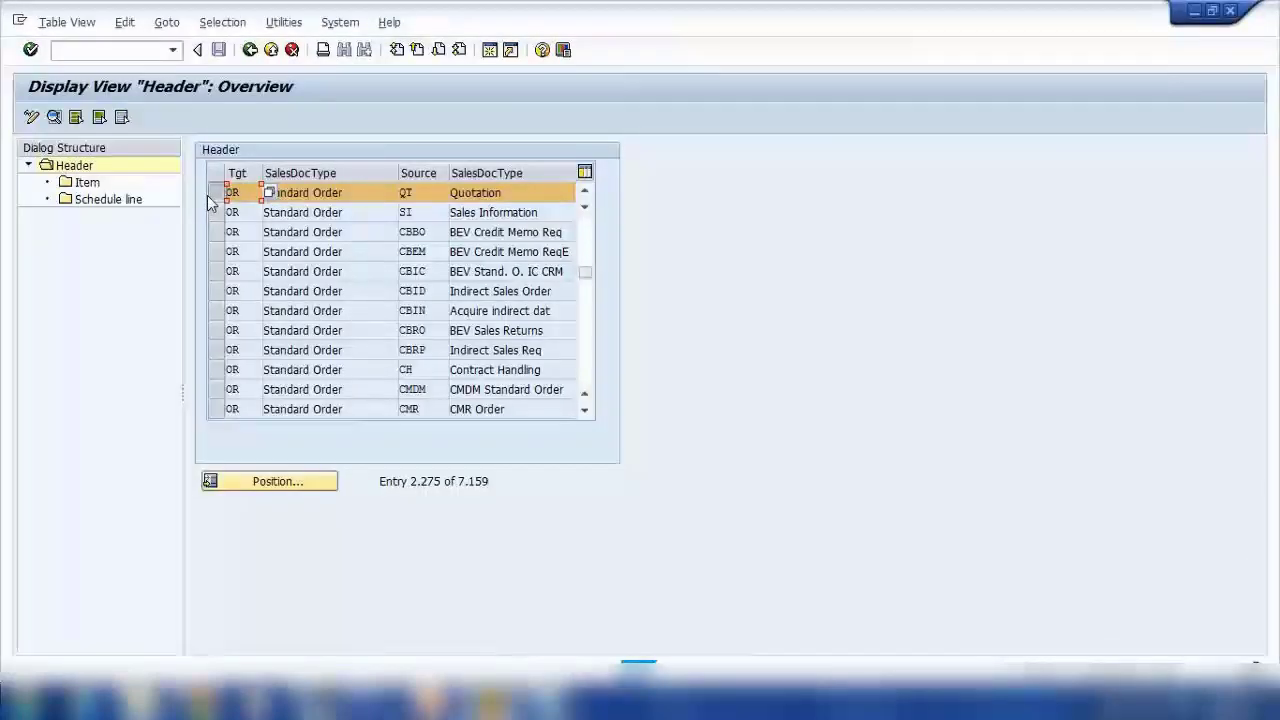
pyautogui.hotkey('alt', 'Tab')
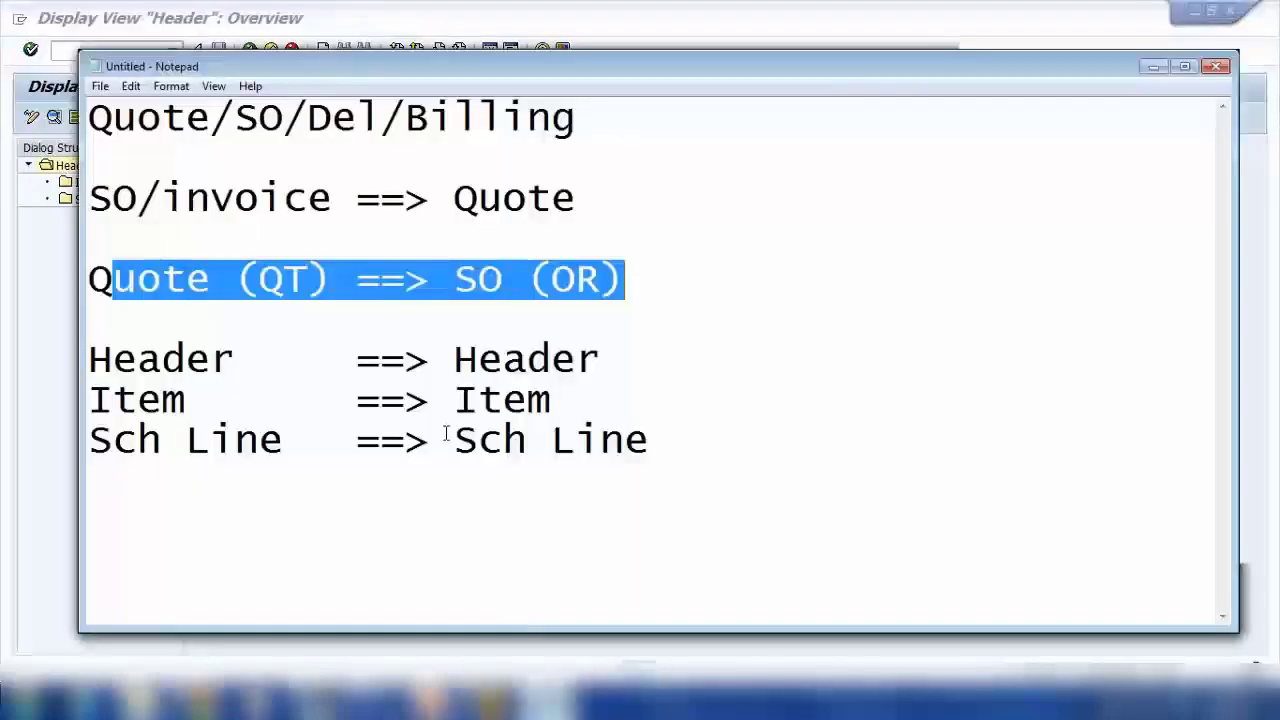
pyautogui.moveTo(454, 280); pyautogui.dragTo(563, 280)
pyautogui.moveTo(310, 280); pyautogui.dragTo(153, 280)
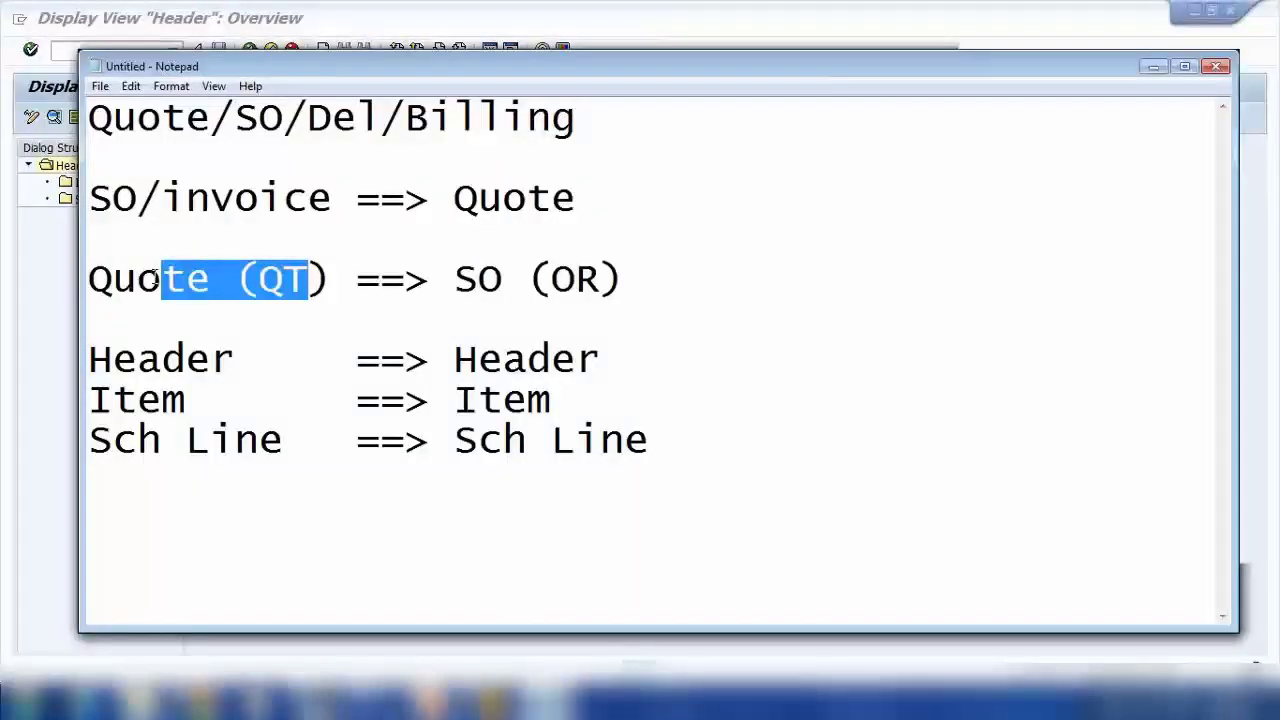
pyautogui.click(412, 307)
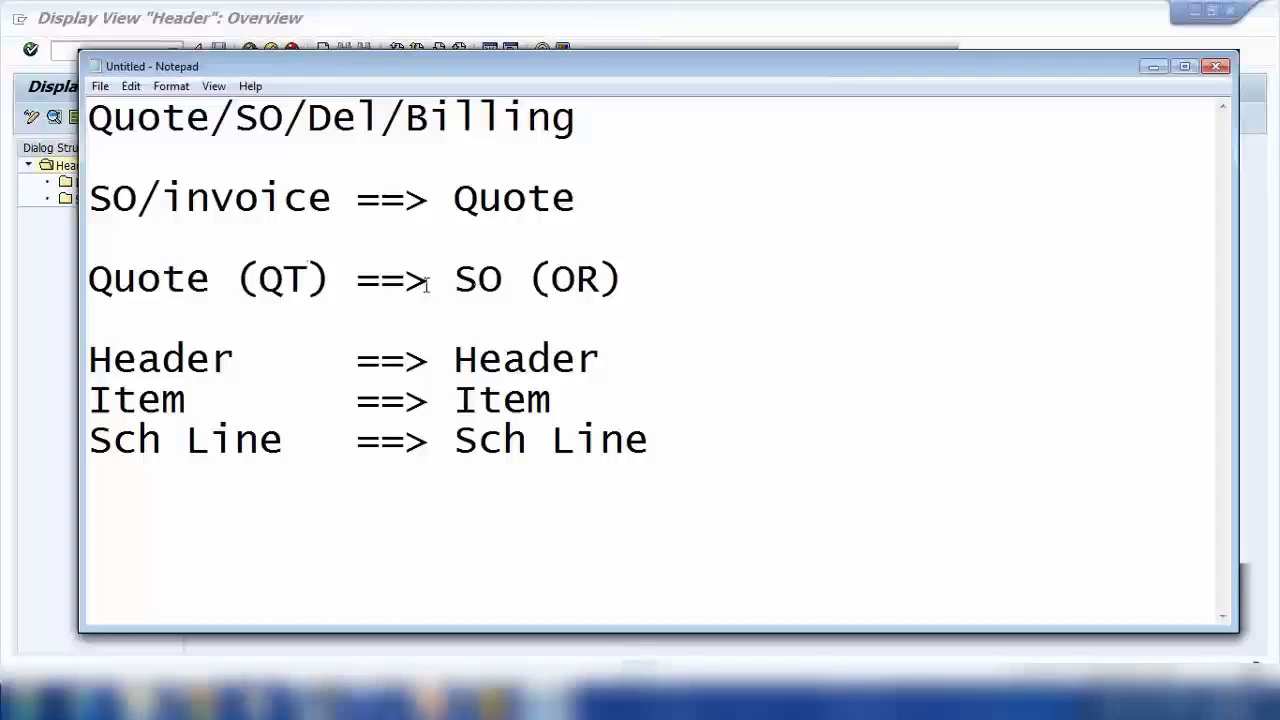
pyautogui.moveTo(455, 280); pyautogui.dragTo(628, 279)
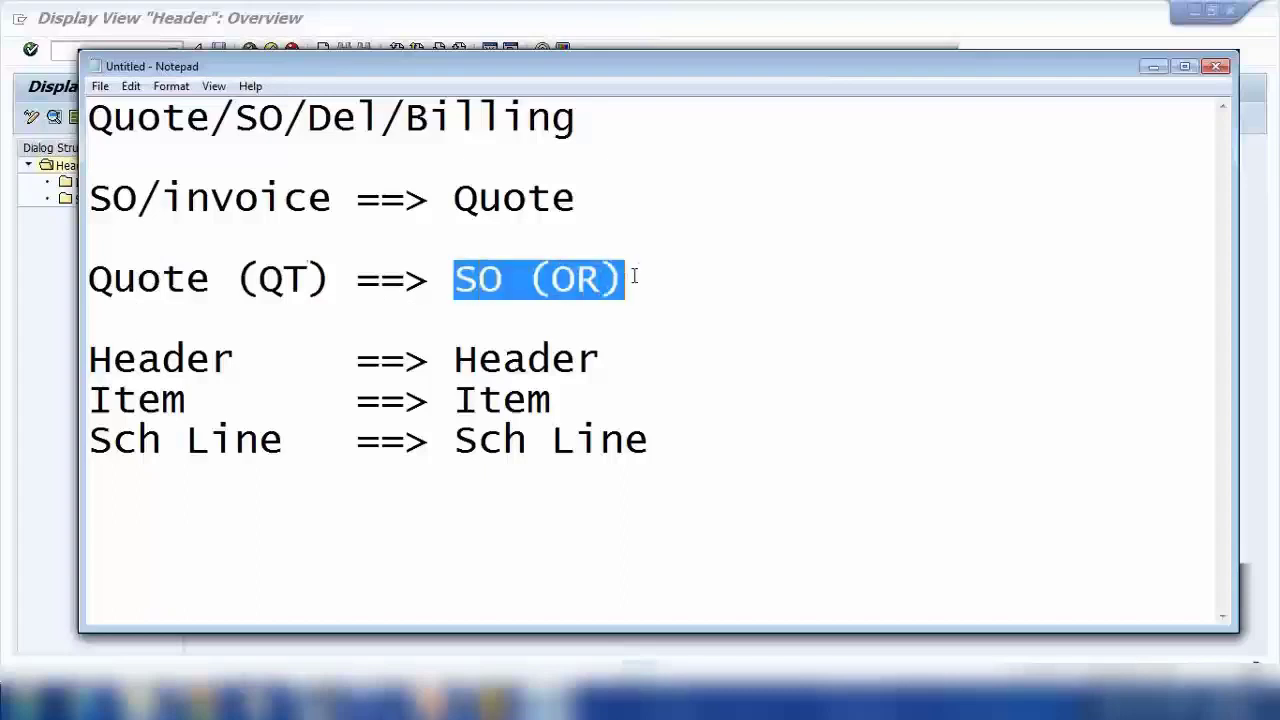
pyautogui.moveTo(258, 280); pyautogui.dragTo(334, 292)
pyautogui.hotkey('alt', 'Tab')
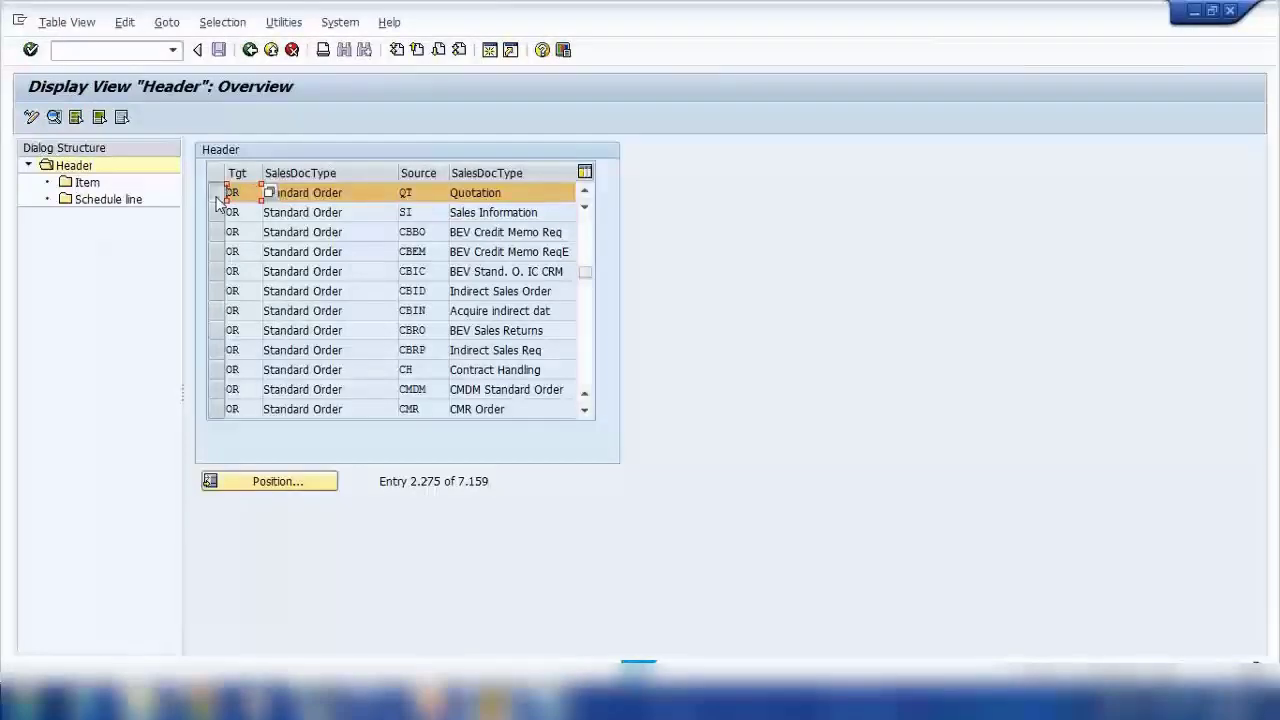
# Step: Open the QT-to-OR header entry's details and highlight the 'Header ==> Header' note
pyautogui.click(55, 120)
pyautogui.click(545, 705)
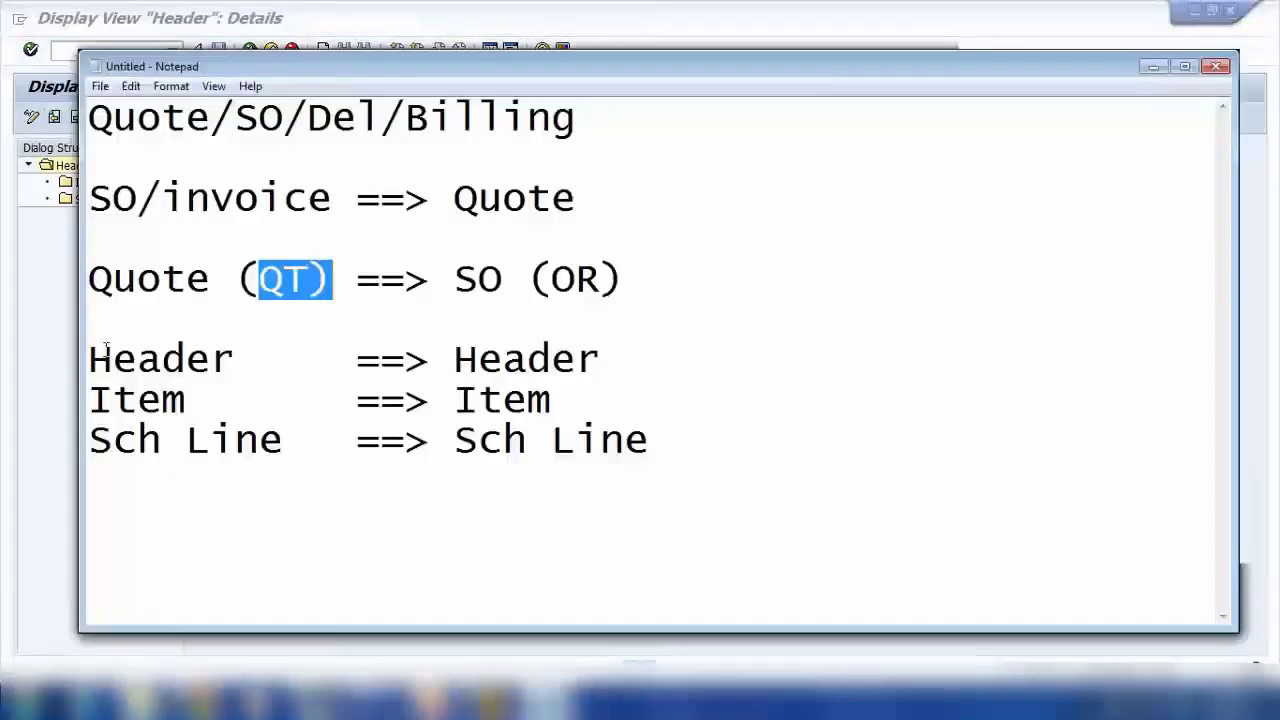
pyautogui.moveTo(90, 357); pyautogui.dragTo(609, 357)
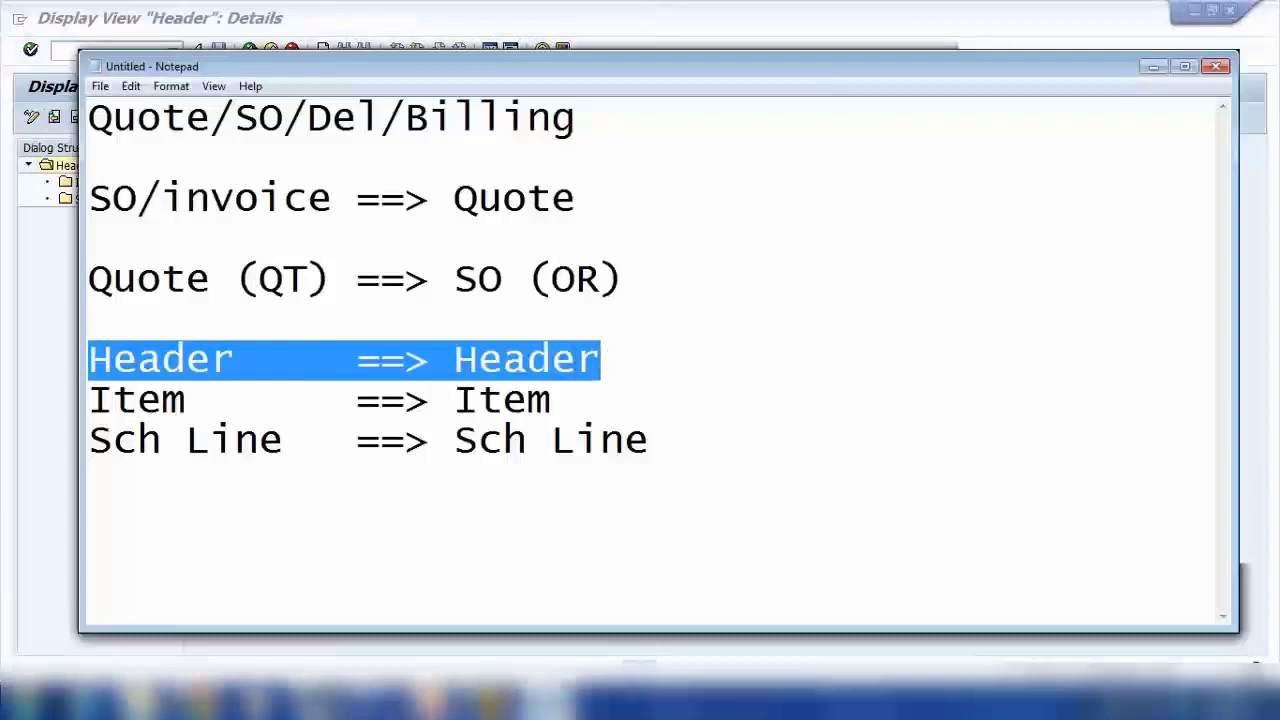
pyautogui.click(545, 705)
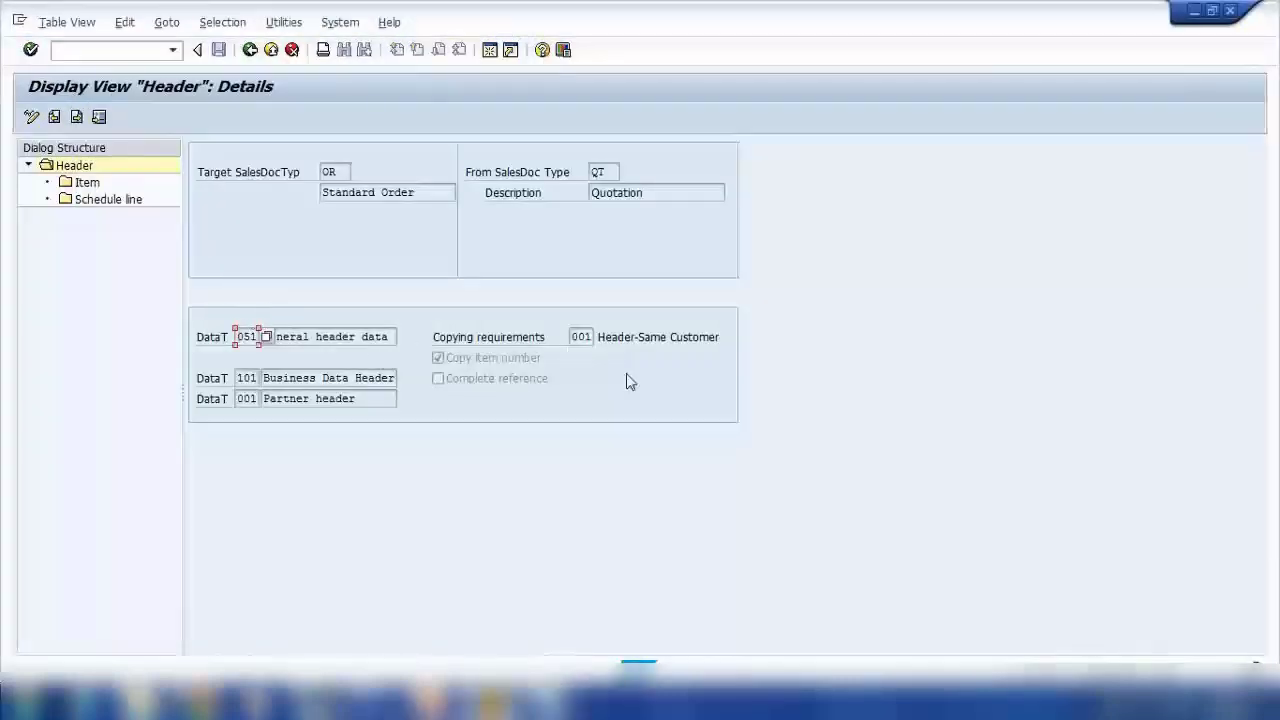
pyautogui.click(579, 337)
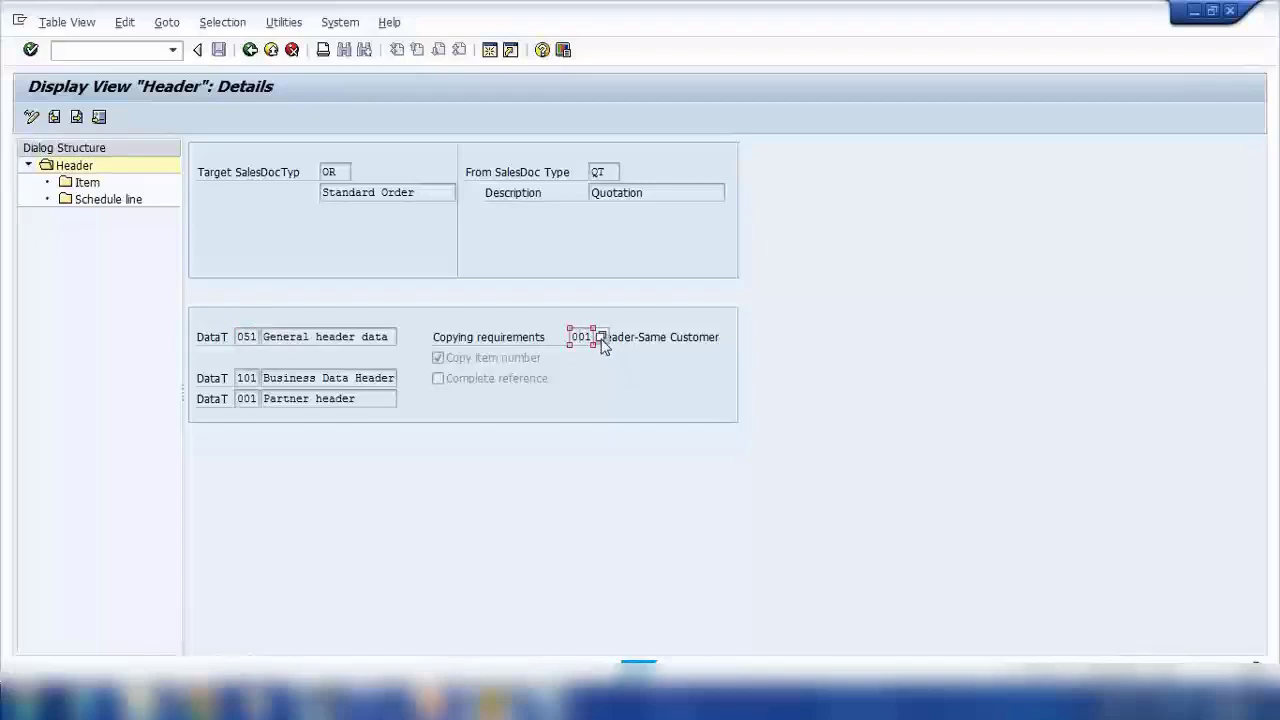
pyautogui.click(601, 339)
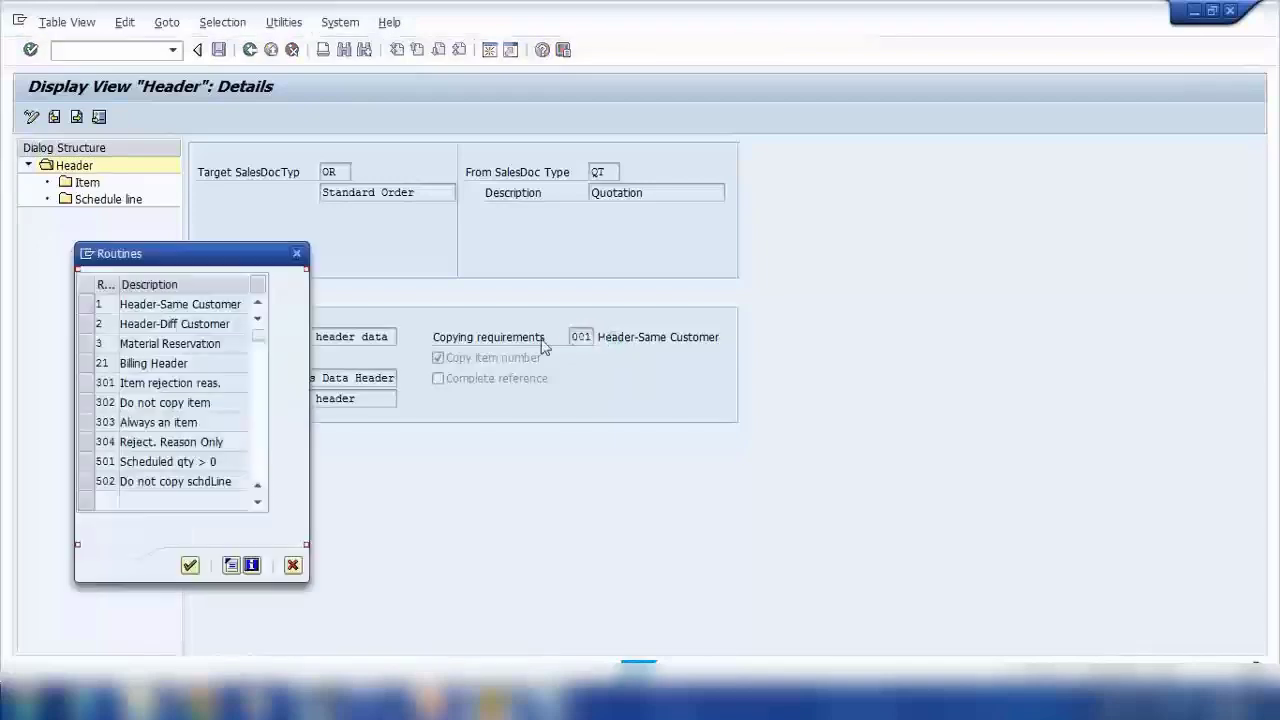
pyautogui.click(297, 256)
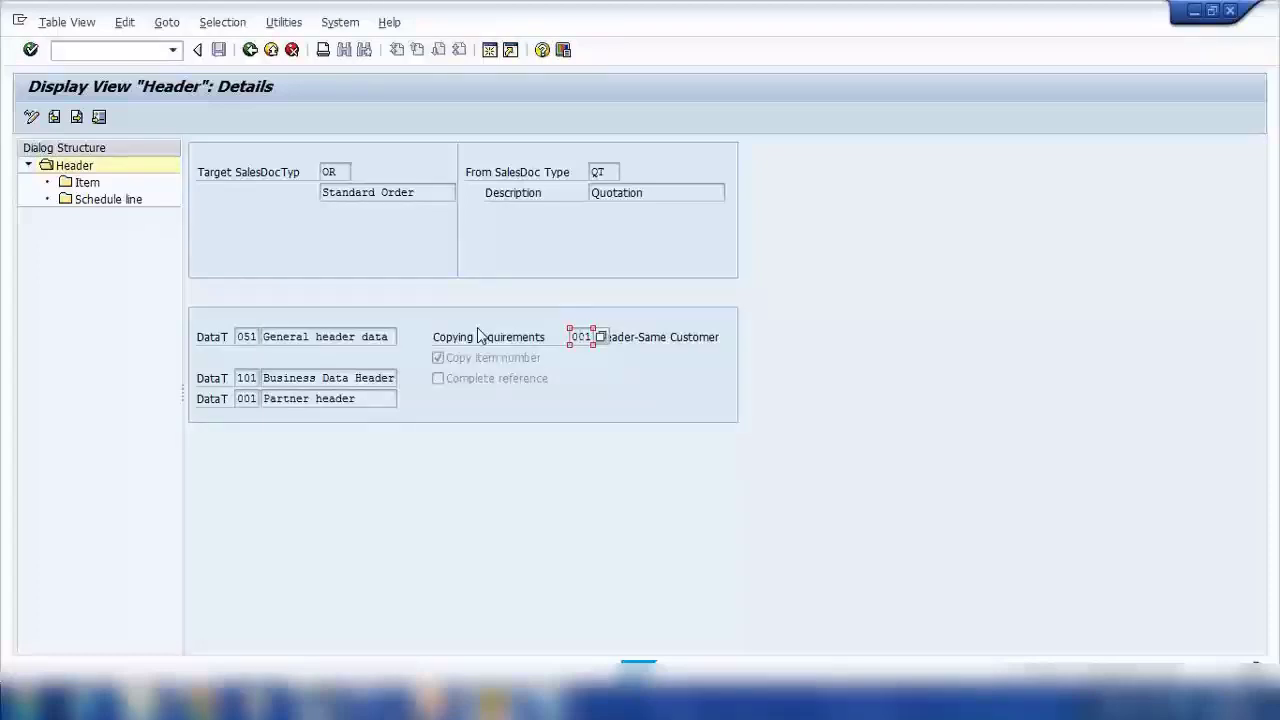
pyautogui.click(546, 704)
pyautogui.click(282, 280)
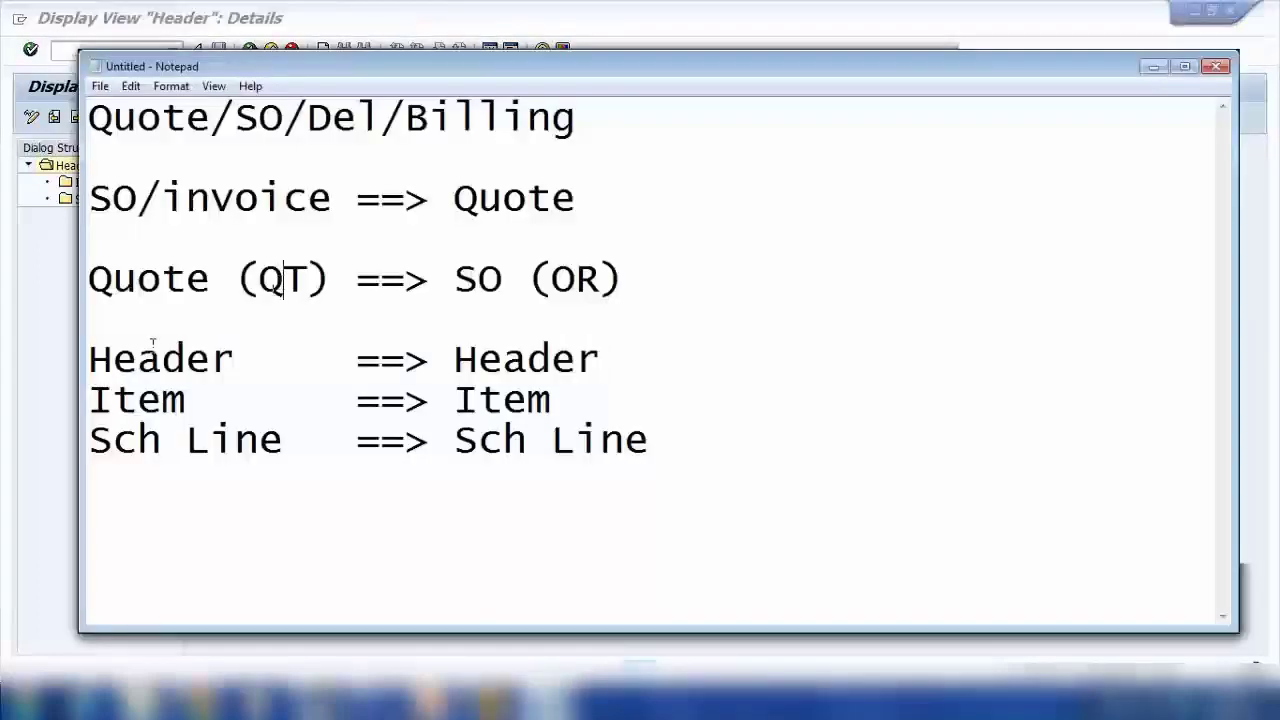
pyautogui.moveTo(90, 360); pyautogui.dragTo(259, 360)
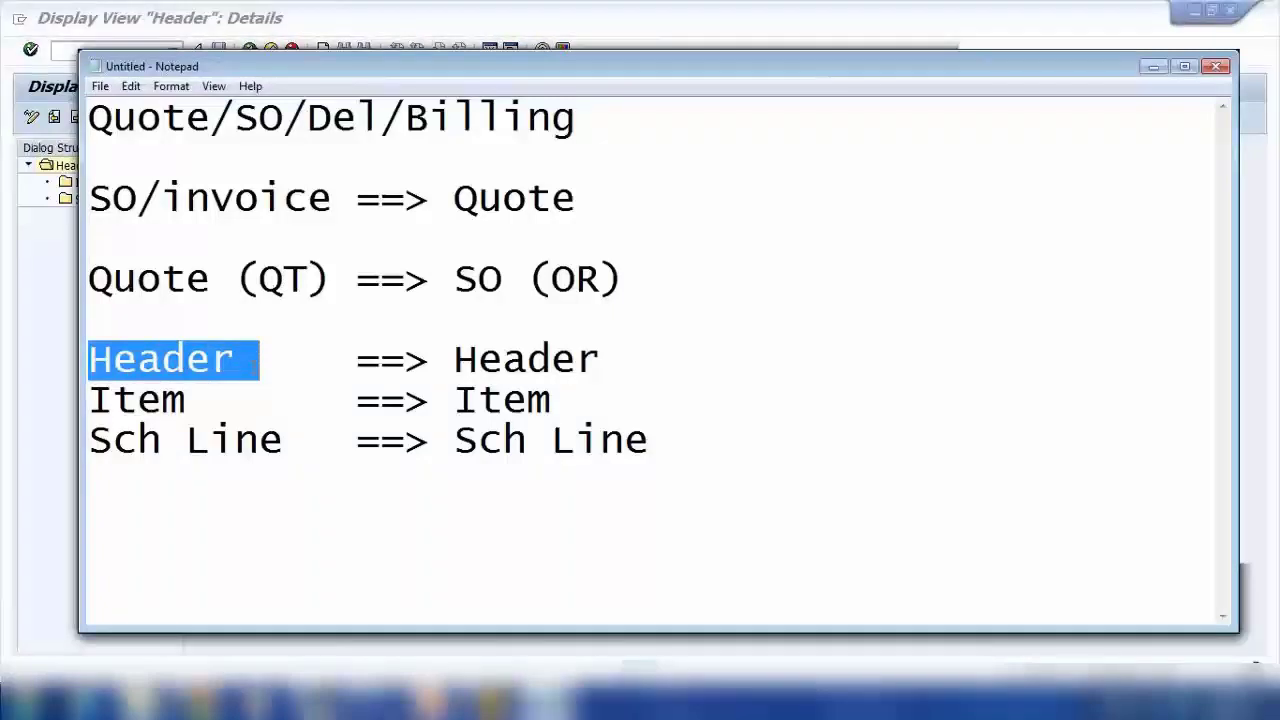
pyautogui.moveTo(110, 360); pyautogui.dragTo(260, 360)
pyautogui.click(457, 360)
pyautogui.moveTo(457, 360); pyautogui.dragTo(630, 354)
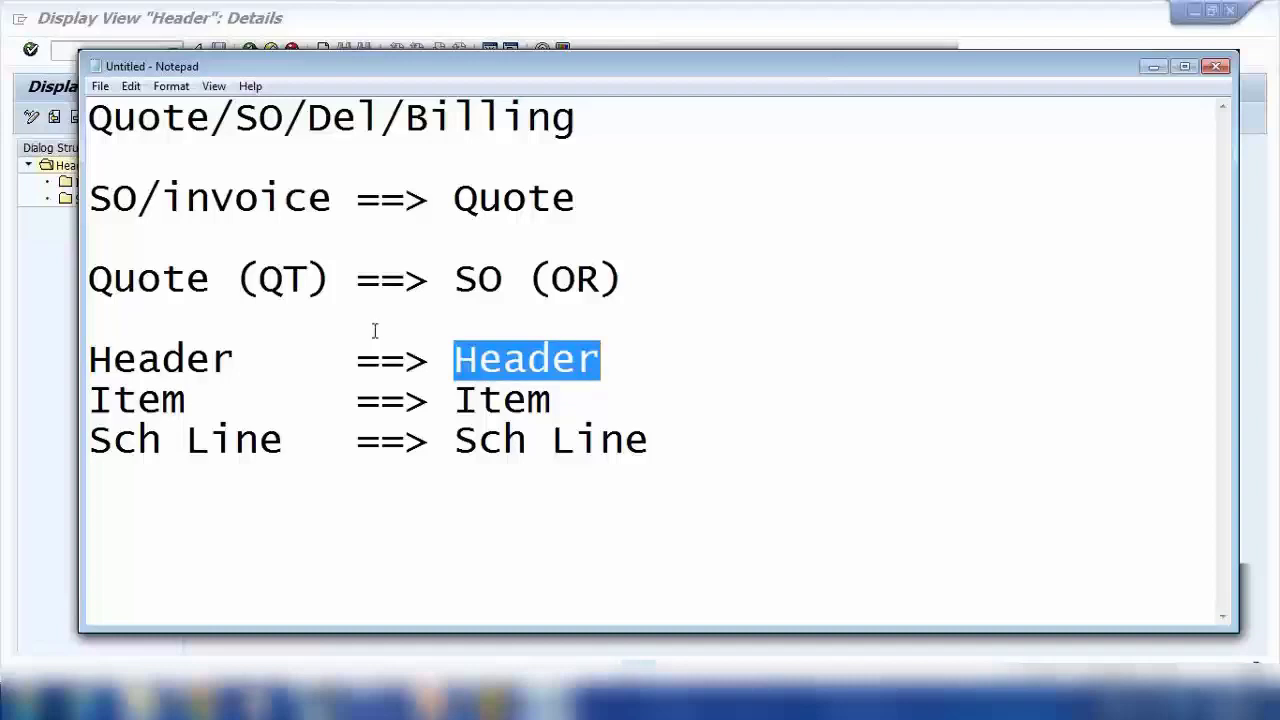
pyautogui.moveTo(136, 280); pyautogui.dragTo(310, 280)
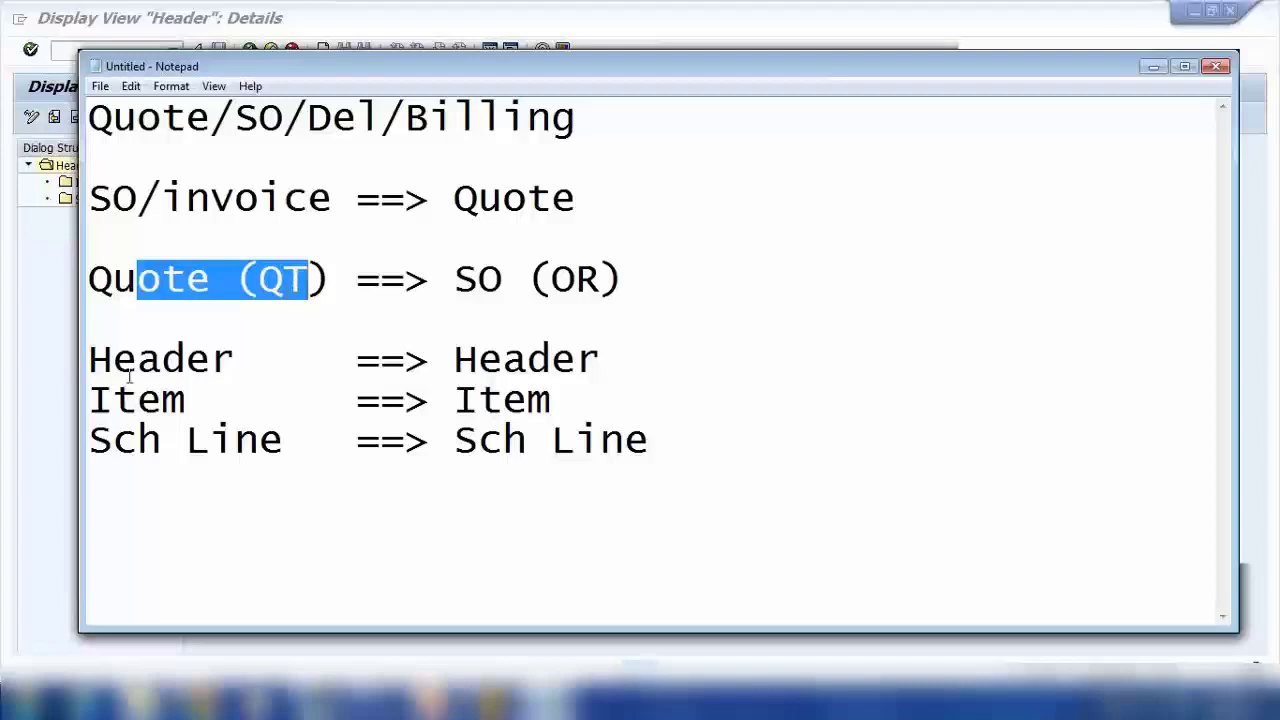
pyautogui.moveTo(92, 359); pyautogui.dragTo(210, 359)
pyautogui.click(92, 359)
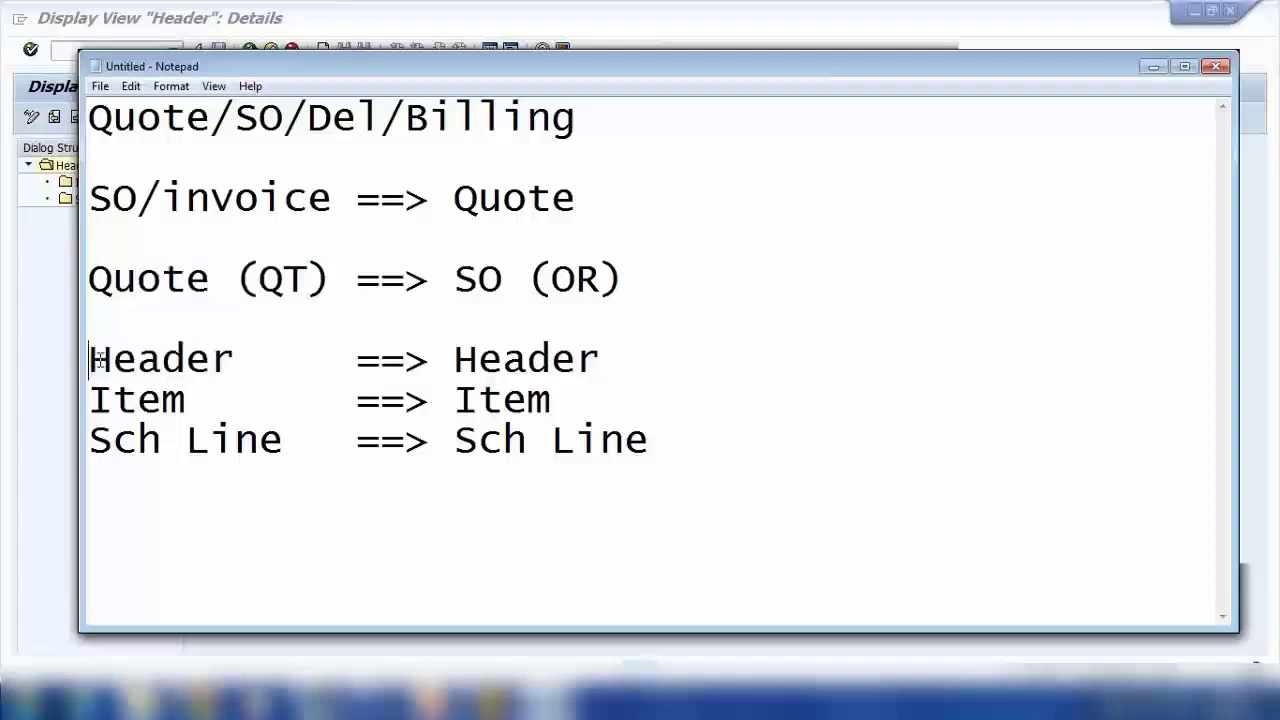
pyautogui.moveTo(90, 359); pyautogui.dragTo(235, 359)
pyautogui.moveTo(261, 283); pyautogui.dragTo(334, 283)
pyautogui.moveTo(550, 282); pyautogui.dragTo(622, 282)
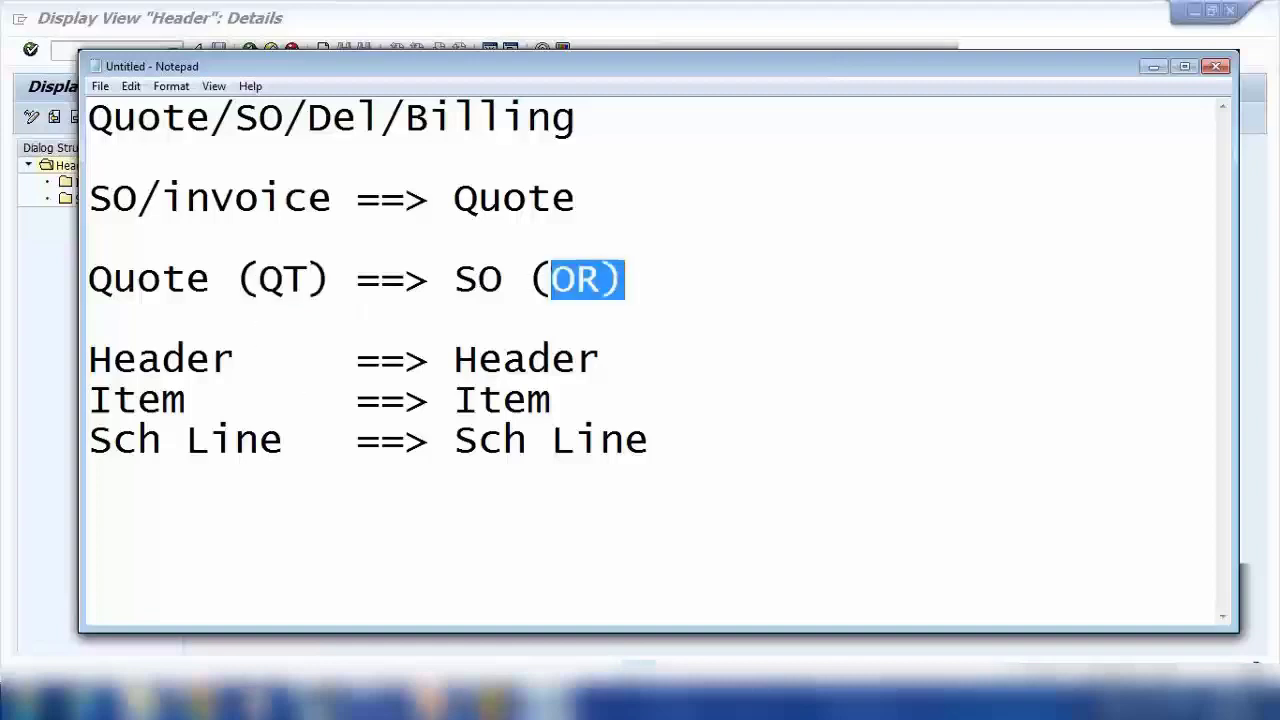
pyautogui.click(550, 705)
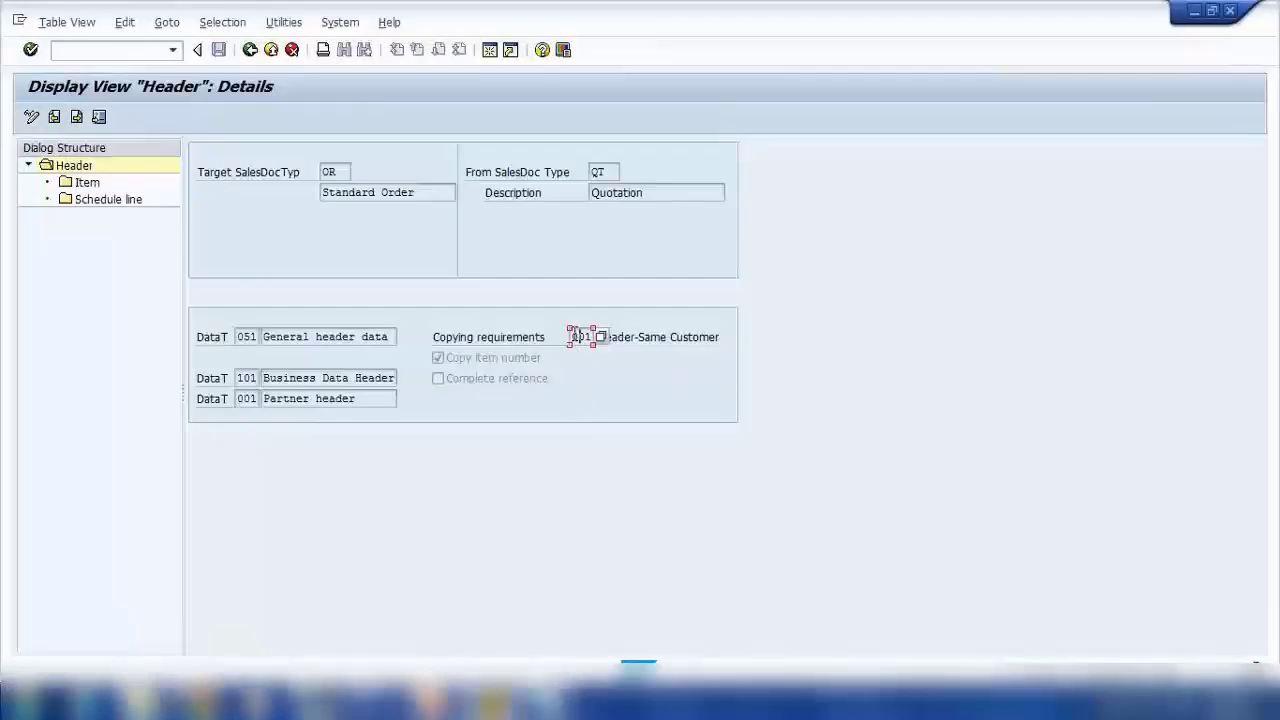
pyautogui.moveTo(572, 338); pyautogui.dragTo(615, 342)
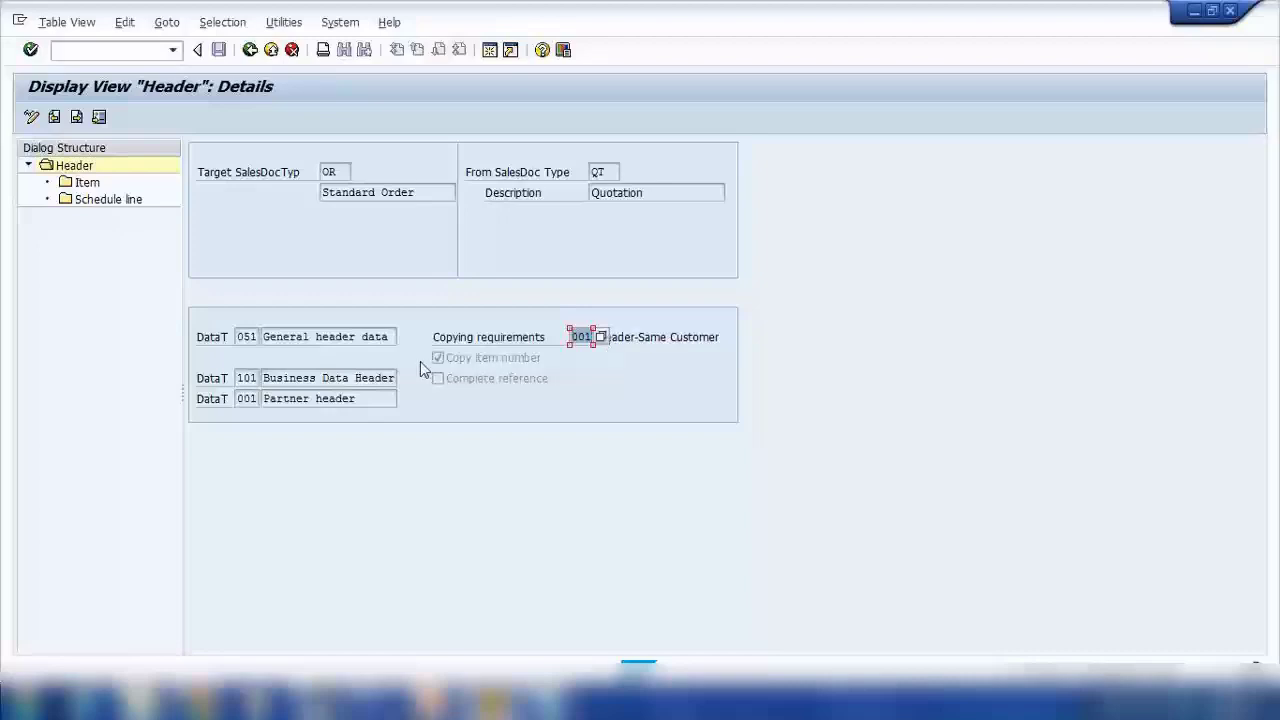
pyautogui.click(244, 337)
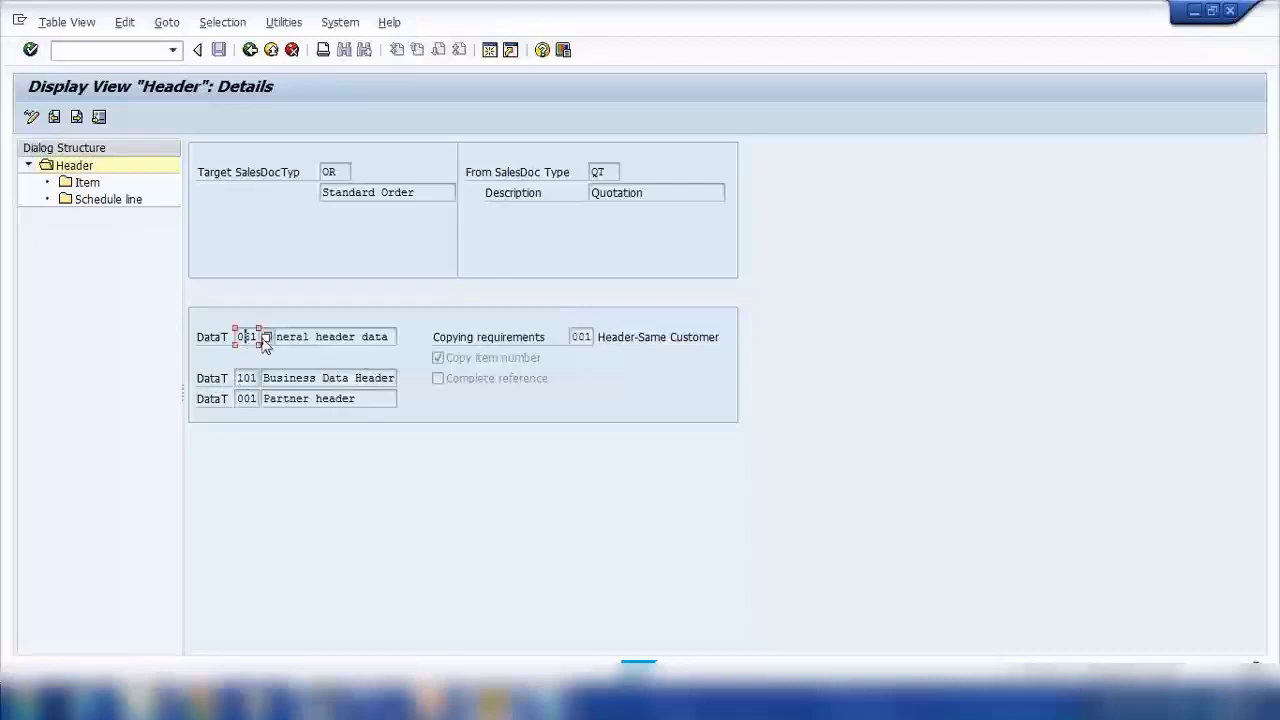
pyautogui.click(266, 338)
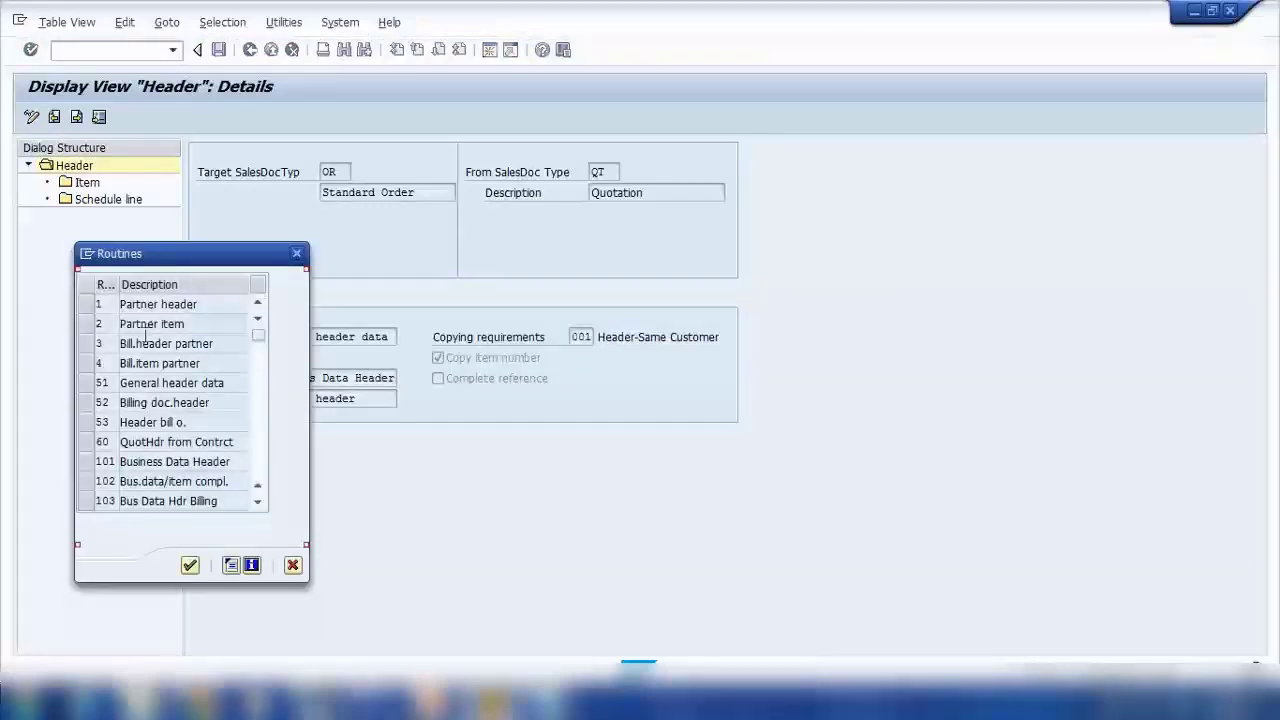
pyautogui.press('Escape')
pyautogui.click(250, 378)
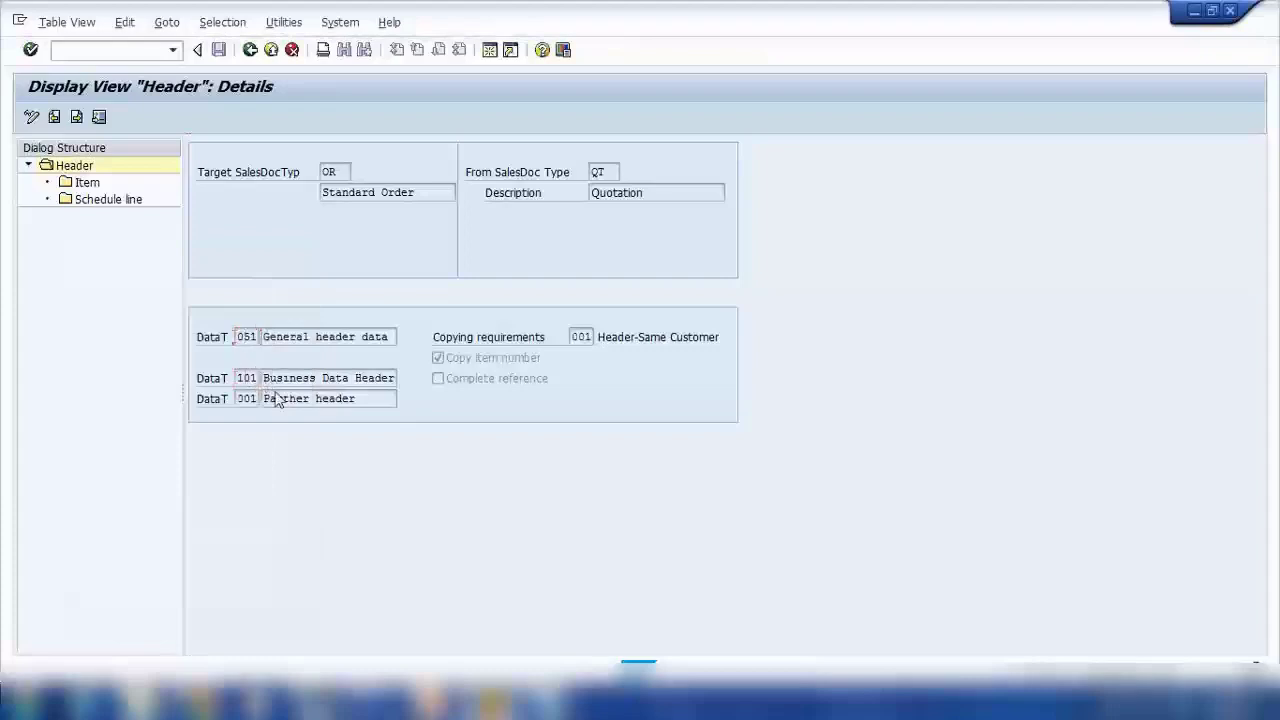
pyautogui.click(266, 379)
pyautogui.click(298, 254)
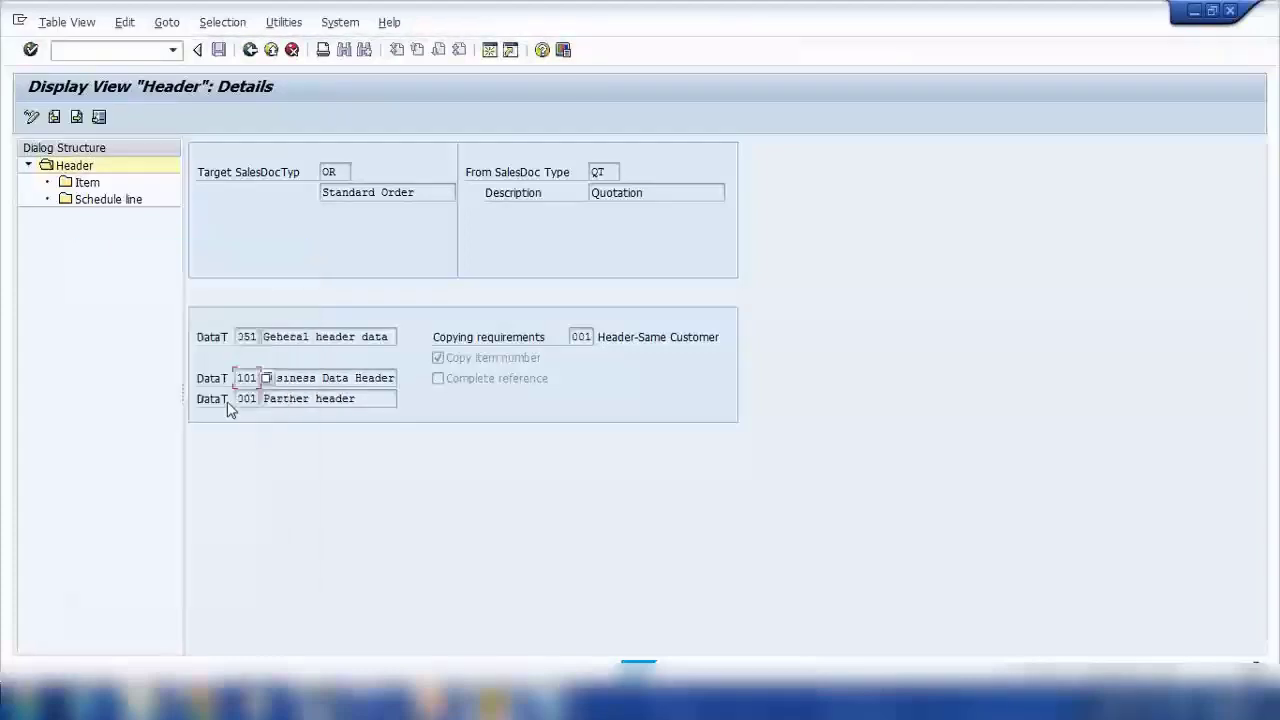
pyautogui.click(246, 398)
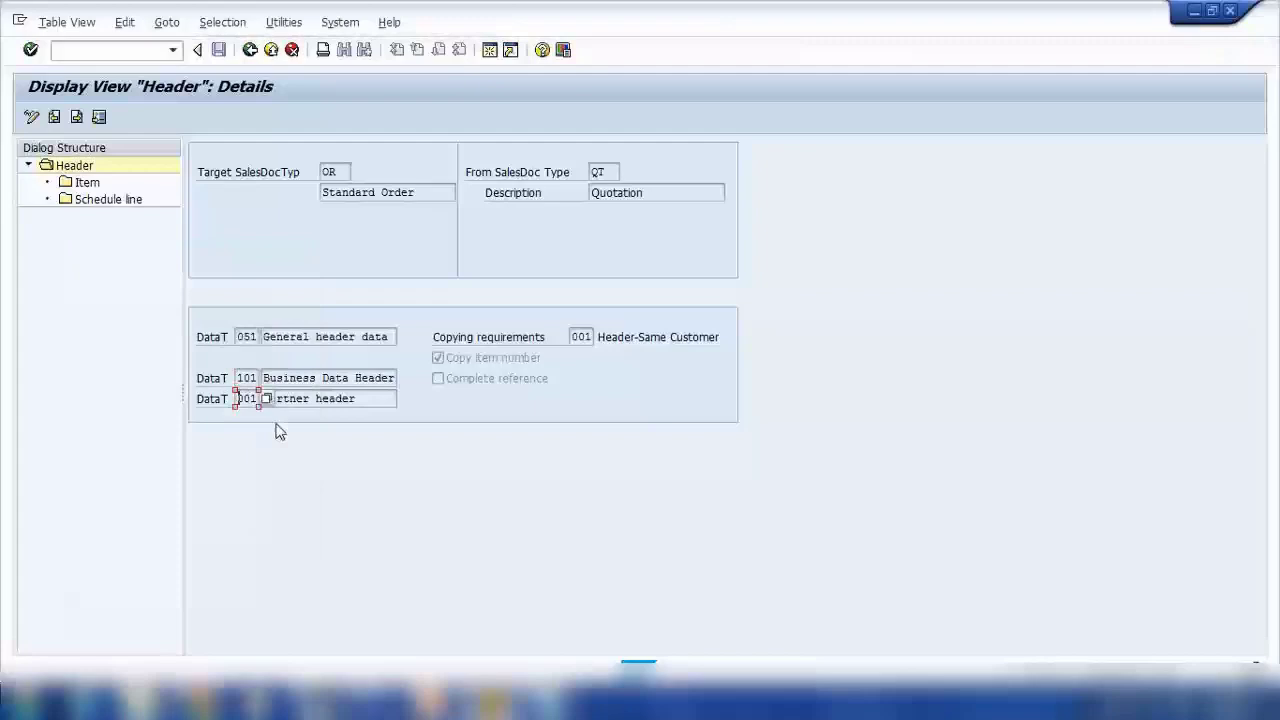
pyautogui.click(506, 386)
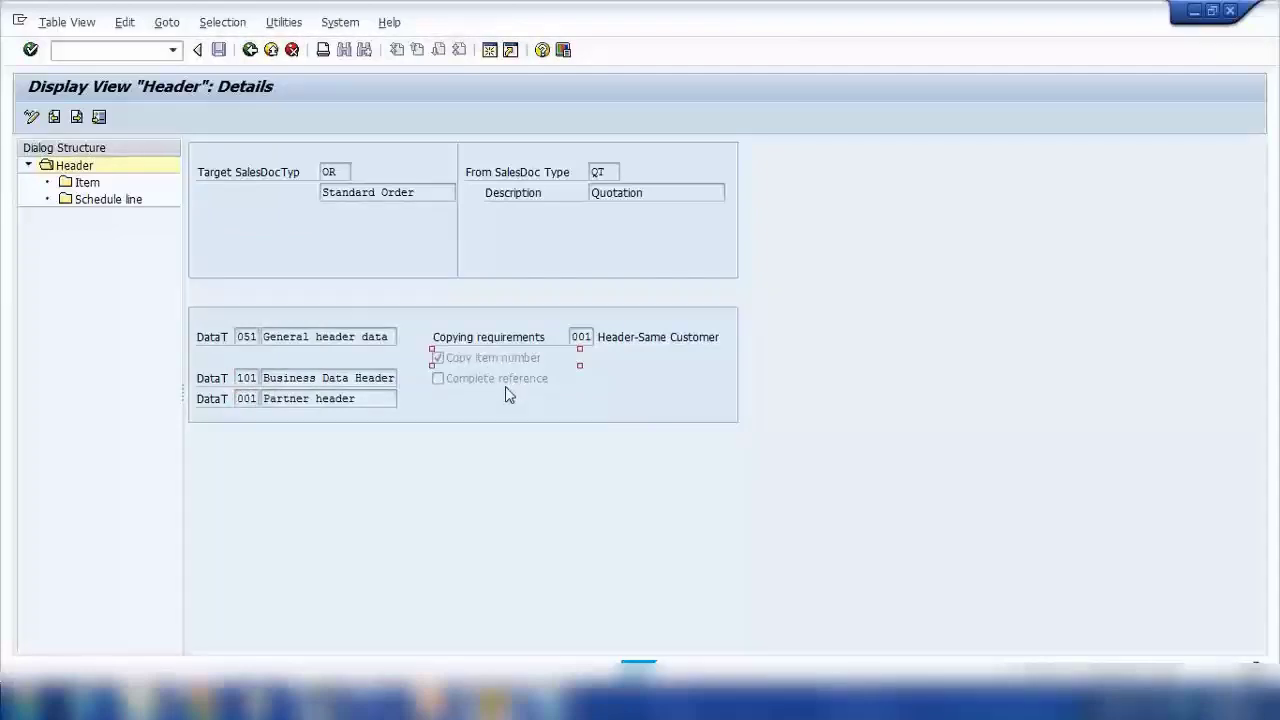